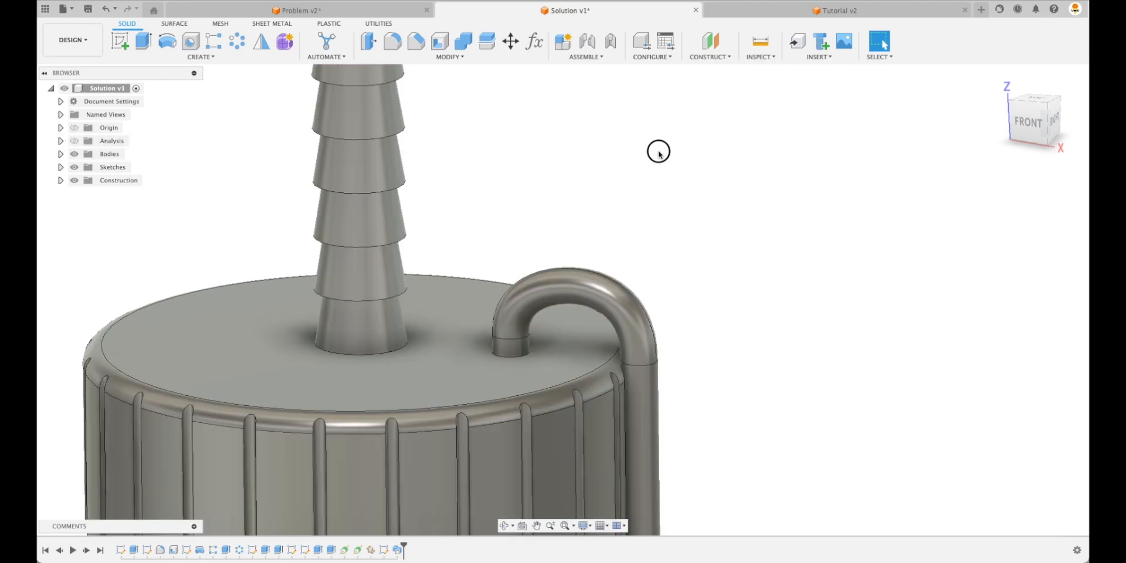
# Switch to the Problem v2 document and examine the arc path between the short stub and the side tube.
pyautogui.click(299, 10)
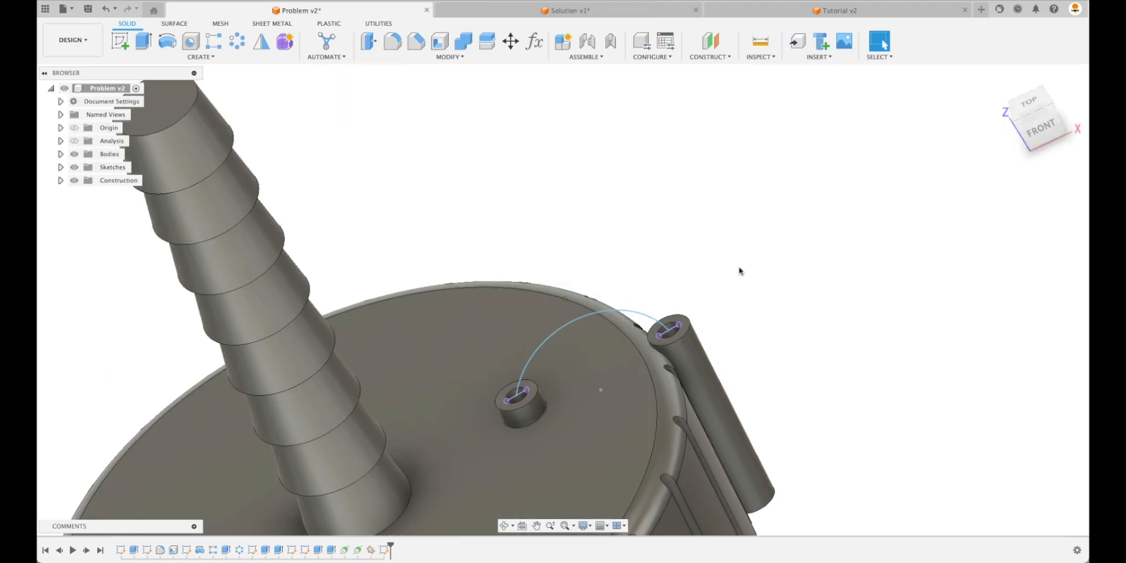
pyautogui.click(644, 325)
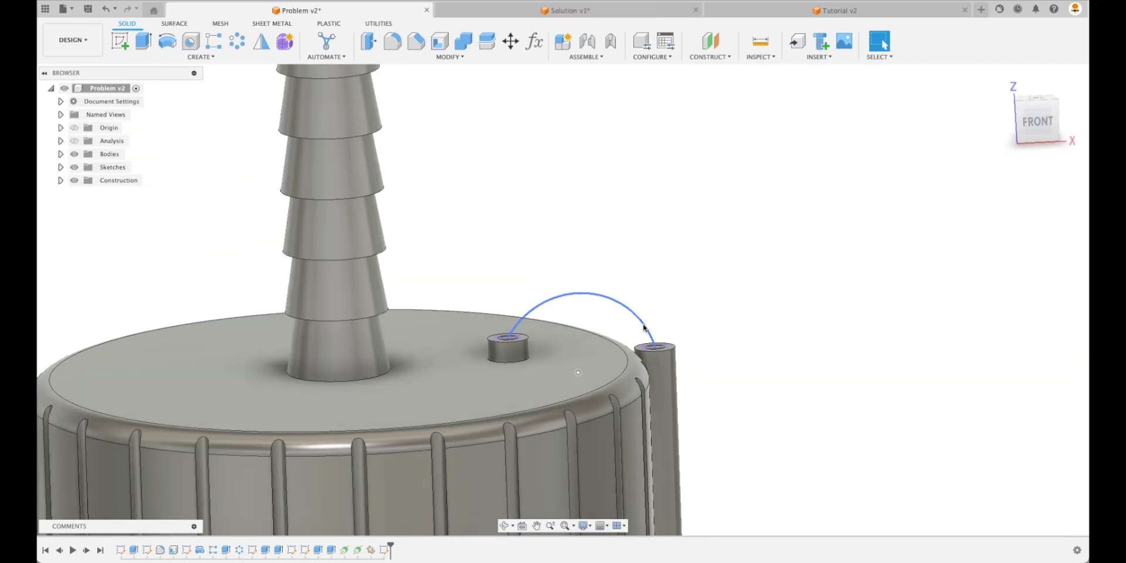
pyautogui.click(763, 285)
pyautogui.keyDown('shift'); pyautogui.moveTo(732, 302); pyautogui.dragTo(631, 346, button='middle'); pyautogui.keyUp('shift')
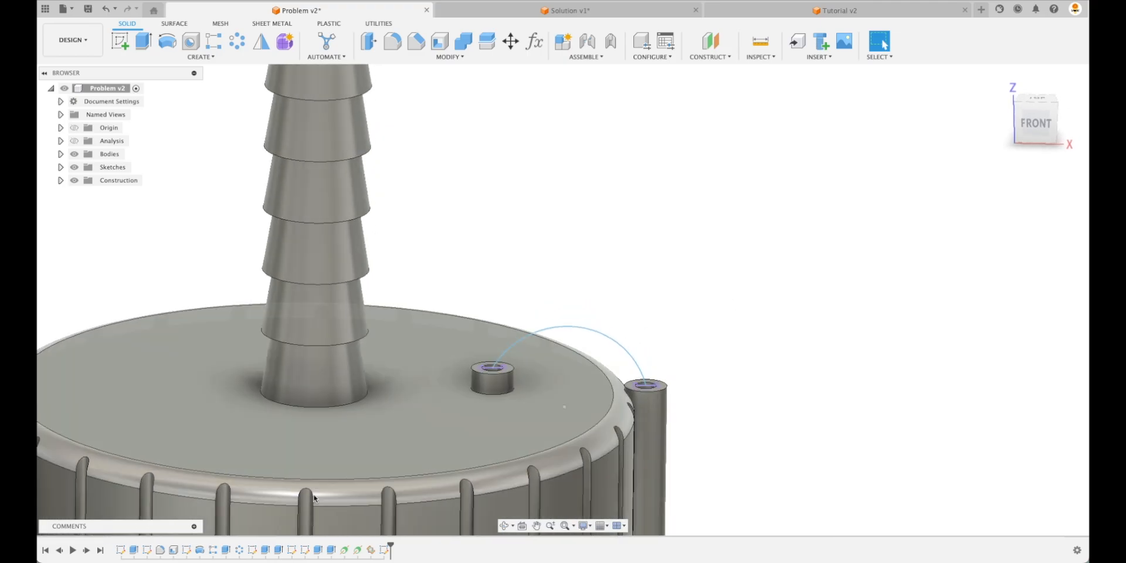
# Open the arc path sketch for editing in front view and hide all bodies.
pyautogui.doubleClick(384, 550)
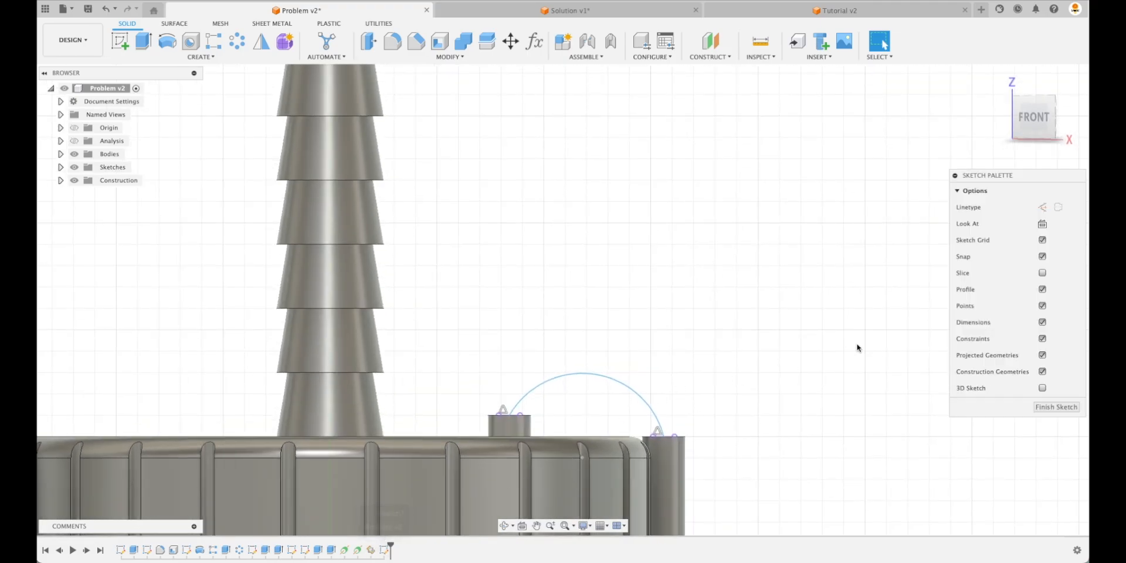
pyautogui.scroll(-1, 652, 393)
pyautogui.moveTo(1037, 120); pyautogui.dragTo(1040, 130)
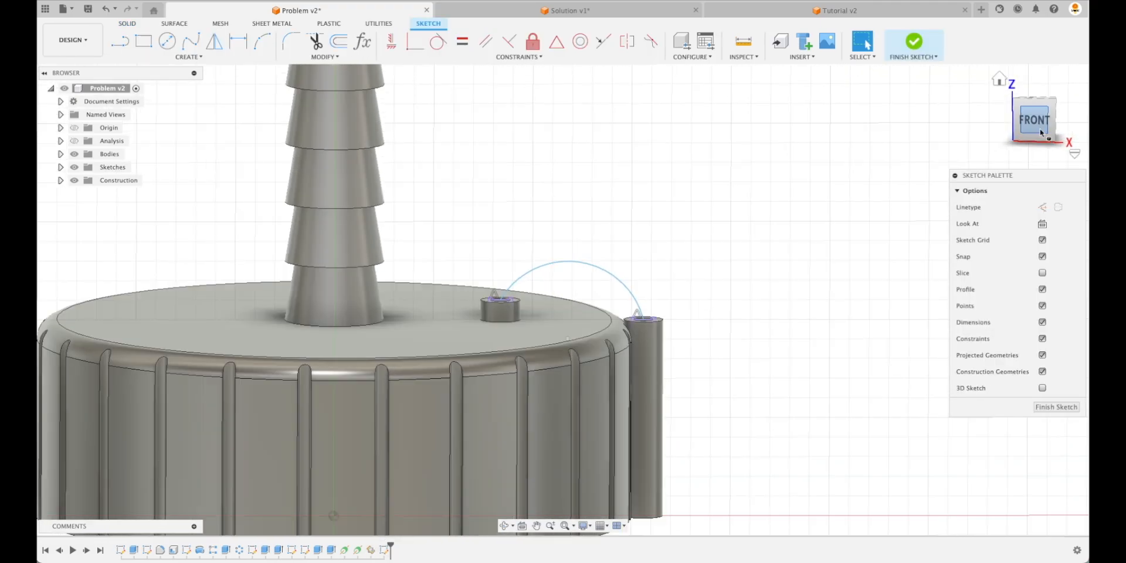
pyautogui.scroll(3, 704, 337)
pyautogui.moveTo(706, 329)
pyautogui.keyDown('shift'); pyautogui.mouseDown(button='middle')
pyautogui.moveTo(684, 372)
pyautogui.moveTo(628, 337)
pyautogui.mouseUp(button='middle'); pyautogui.keyUp('shift')
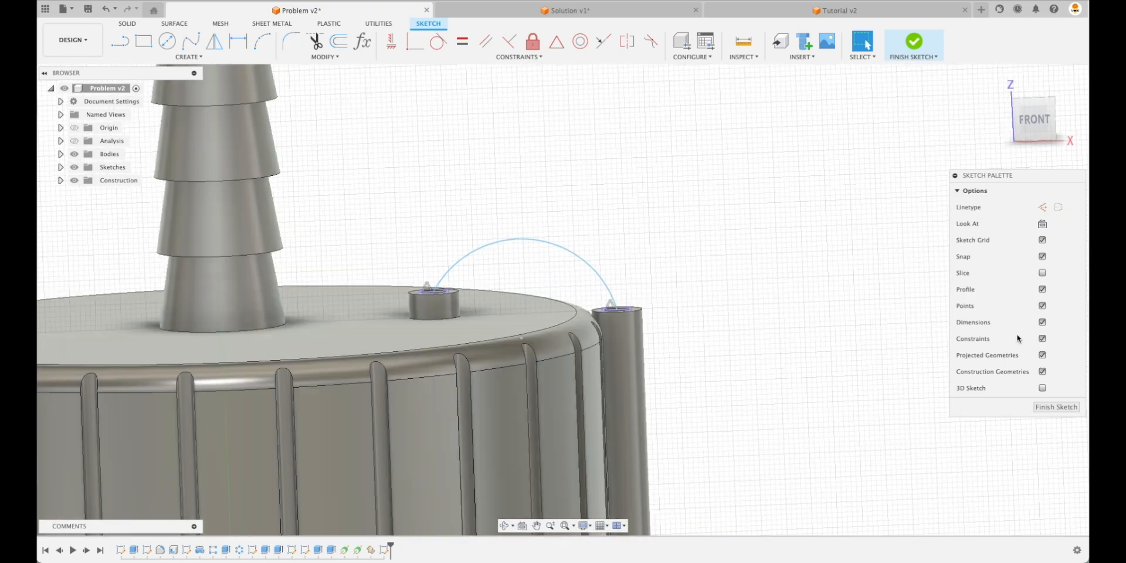
pyautogui.click(1034, 119)
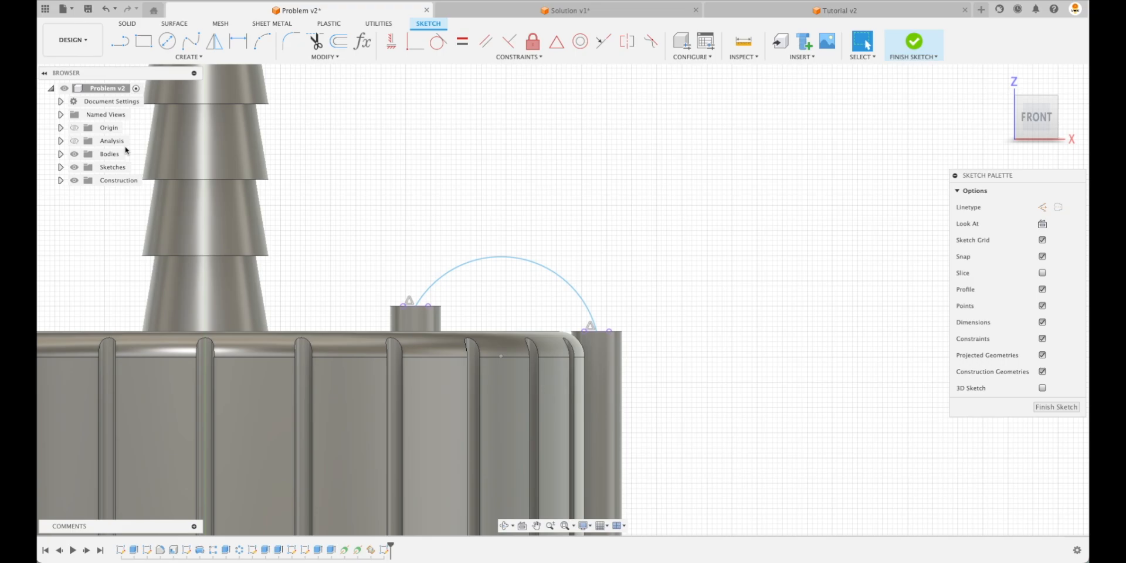
pyautogui.click(74, 153)
pyautogui.scroll(4, 470, 440)
pyautogui.scroll(1, 603, 353)
pyautogui.scroll(-2, 382, 170)
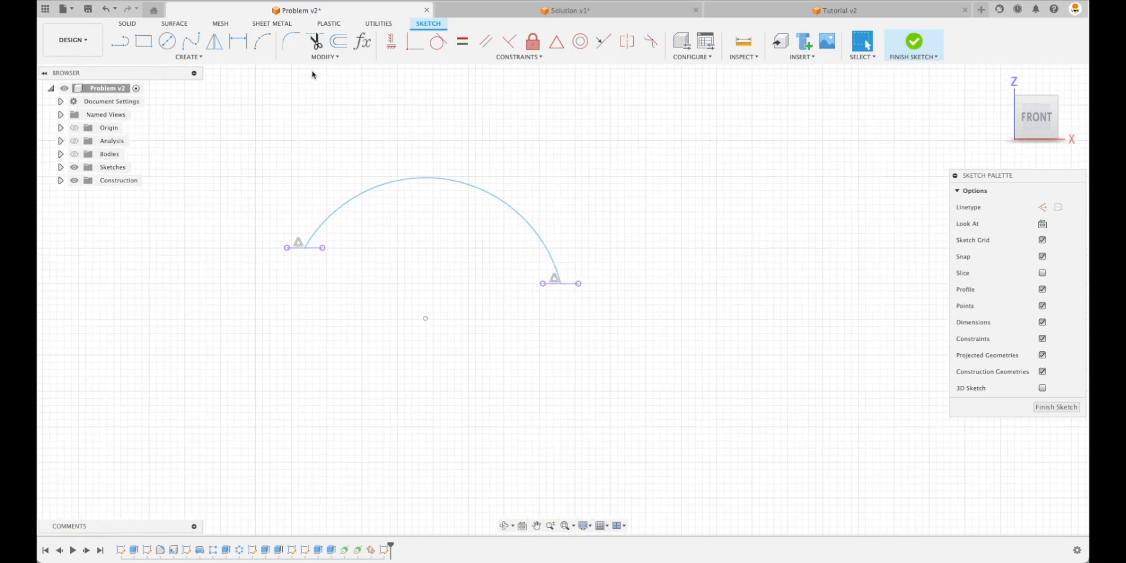
# Draw a vertical line downward from the arc's right endpoint, perpendicular to the projected tube edge.
pyautogui.click(509, 41)
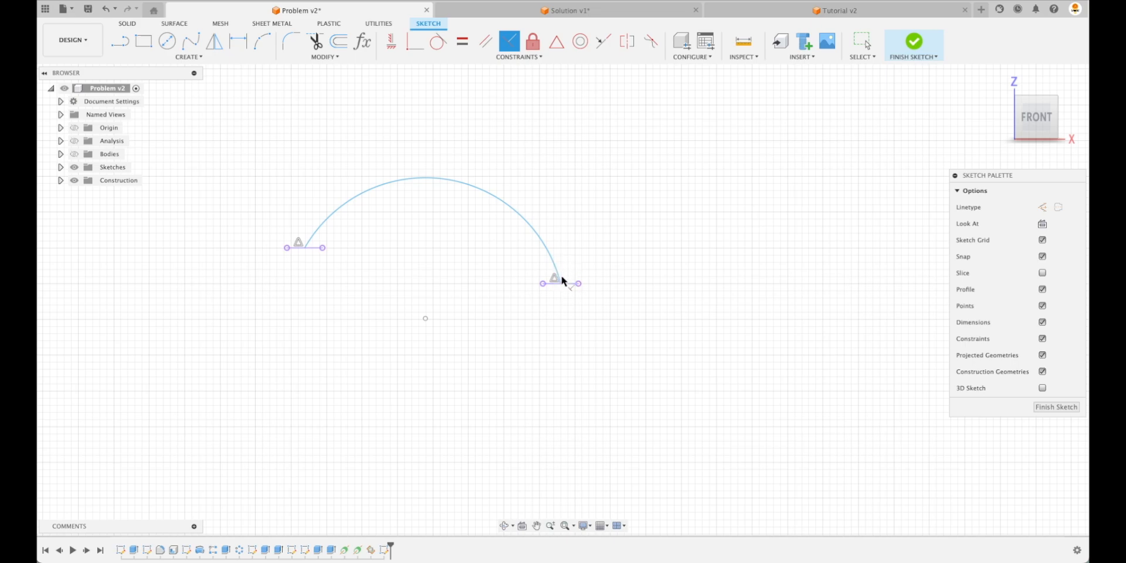
pyautogui.press('l')
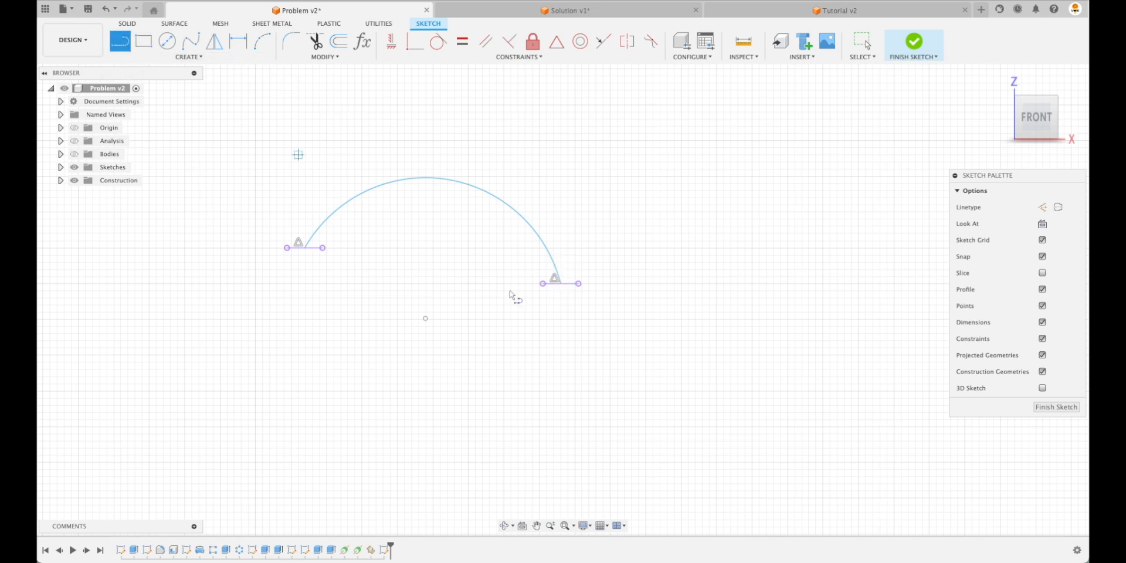
pyautogui.click(561, 284)
pyautogui.click(561, 362)
pyautogui.press('Escape')
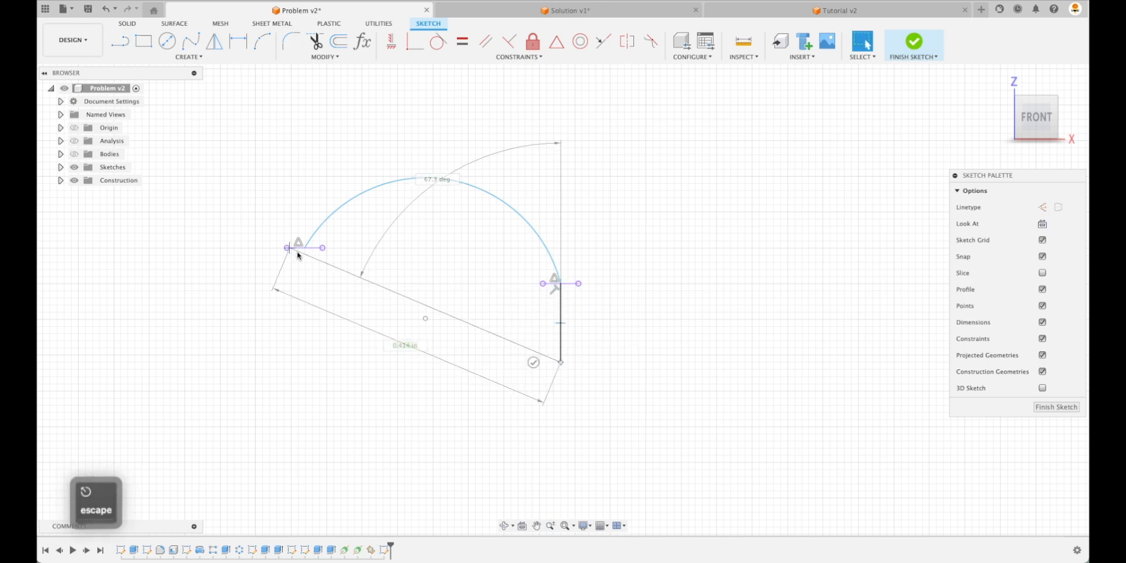
# Draw a vertical line about 0.09 in long downward from the arc's left endpoint.
pyautogui.rightClick(267, 257)
pyautogui.click(269, 221)
pyautogui.click(305, 248)
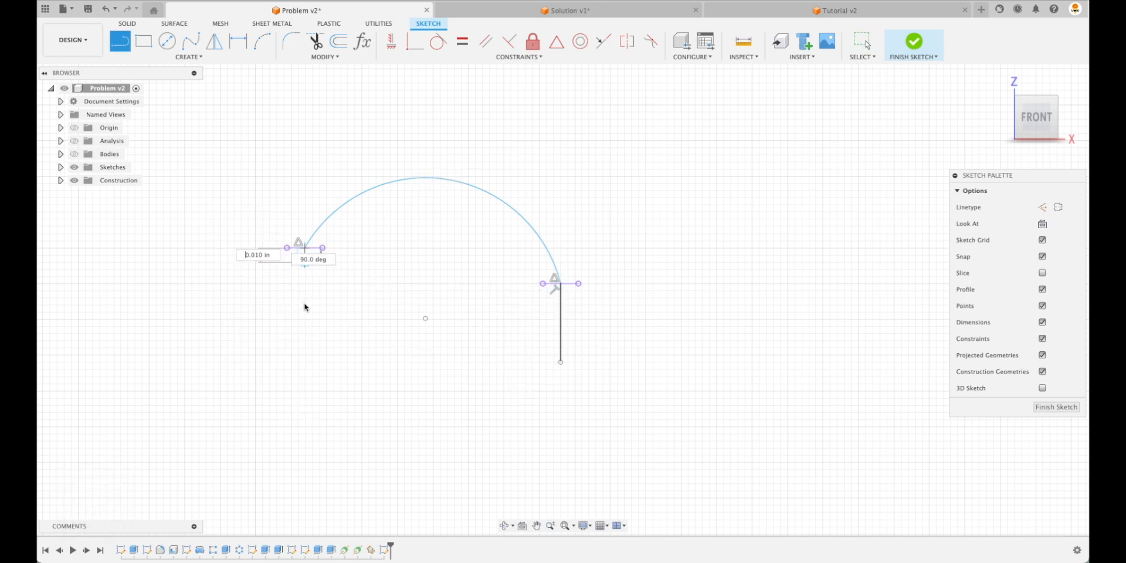
pyautogui.click(304, 312)
pyautogui.press('Escape')
# Convert both vertical lines below the arc's endpoints to construction lines.
pyautogui.click(305, 287)
pyautogui.press('x')
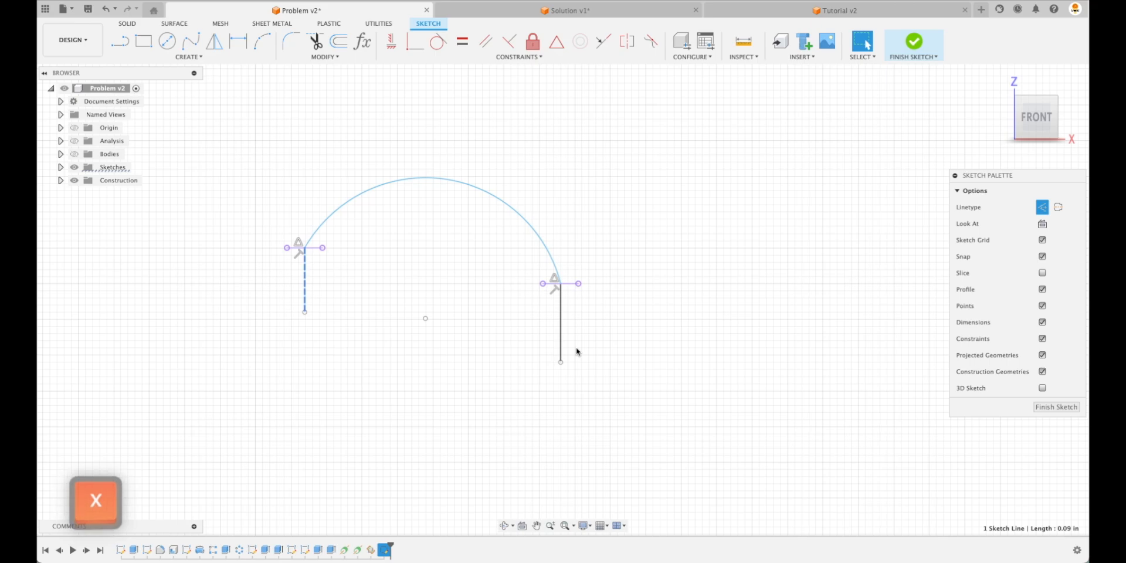
pyautogui.click(562, 331)
pyautogui.press('x')
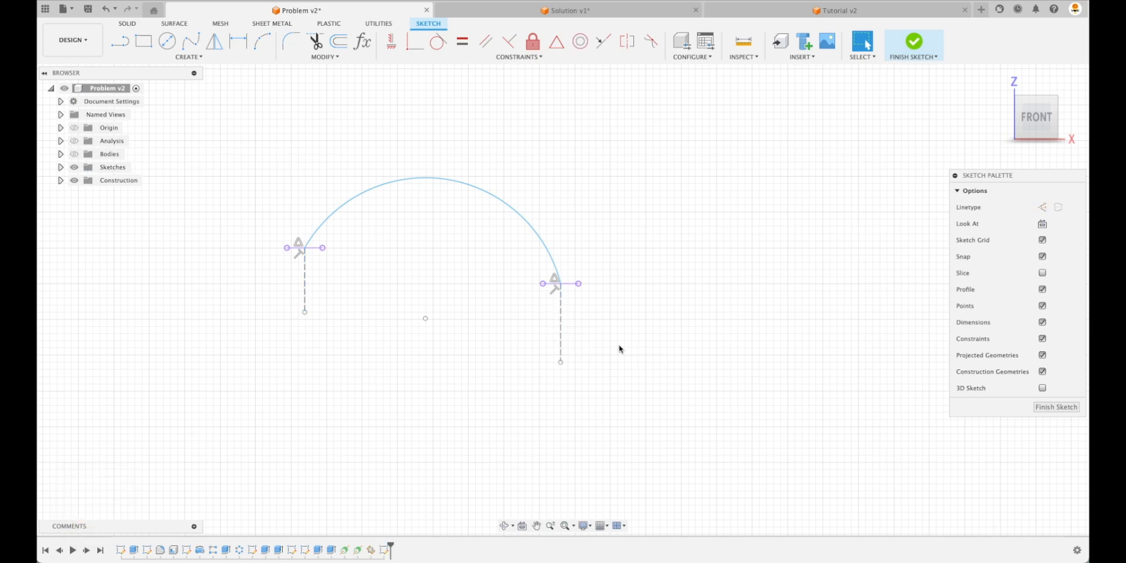
pyautogui.press('Escape')
# Make the arc tangent to the right vertical construction line and finish the sketch.
pyautogui.click(438, 41)
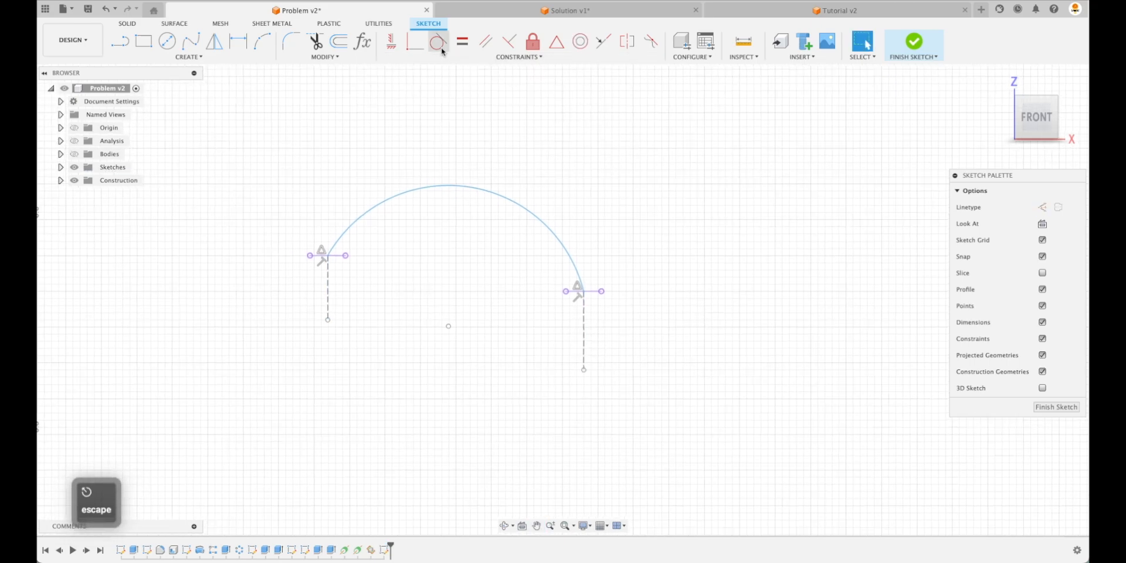
pyautogui.click(570, 253)
pyautogui.click(583, 316)
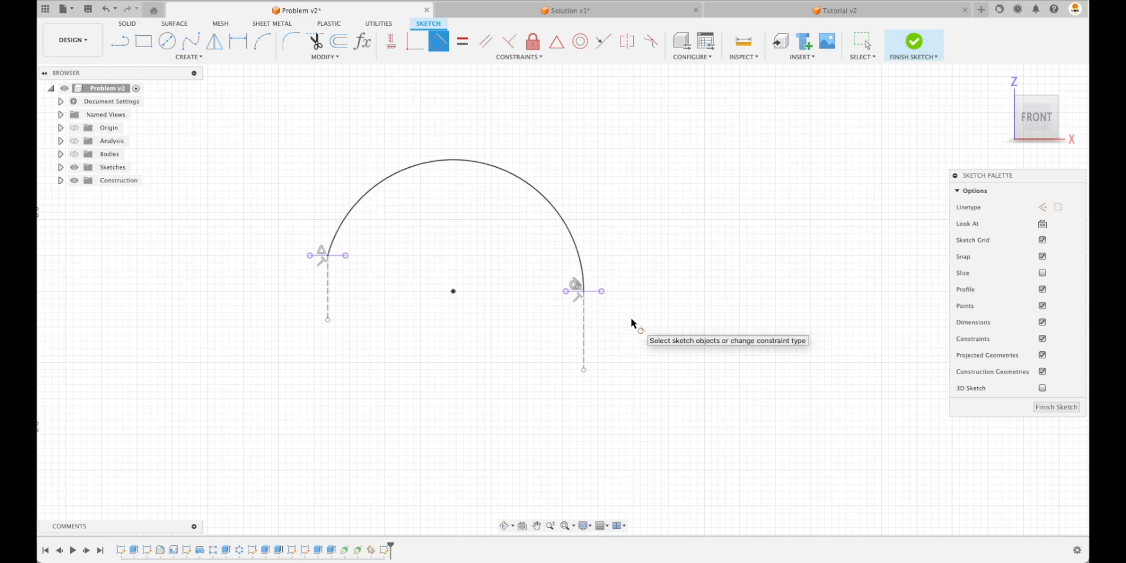
pyautogui.press('Escape')
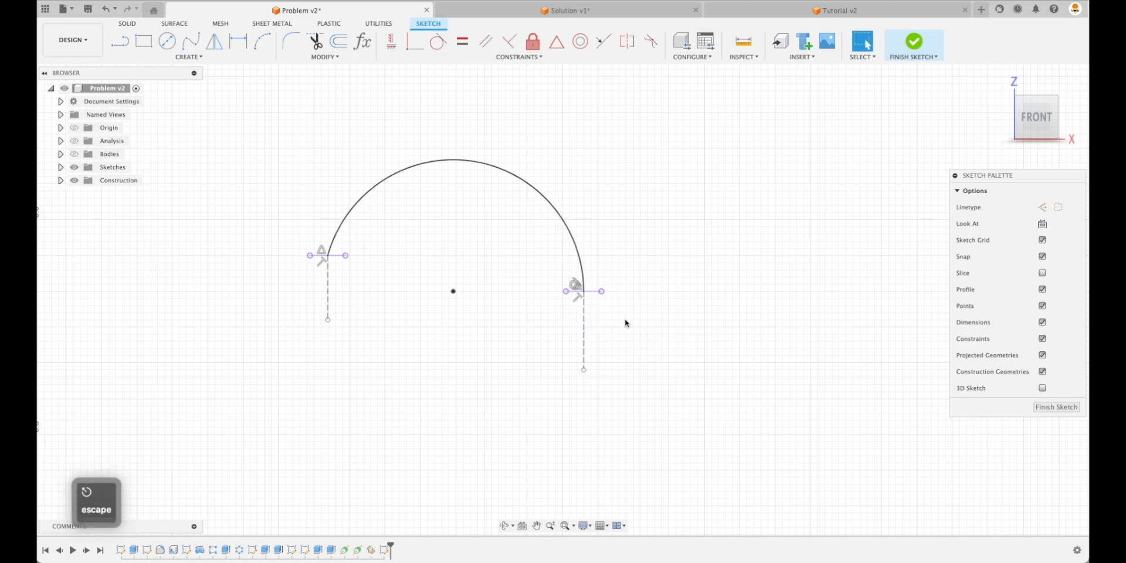
pyautogui.click(574, 286)
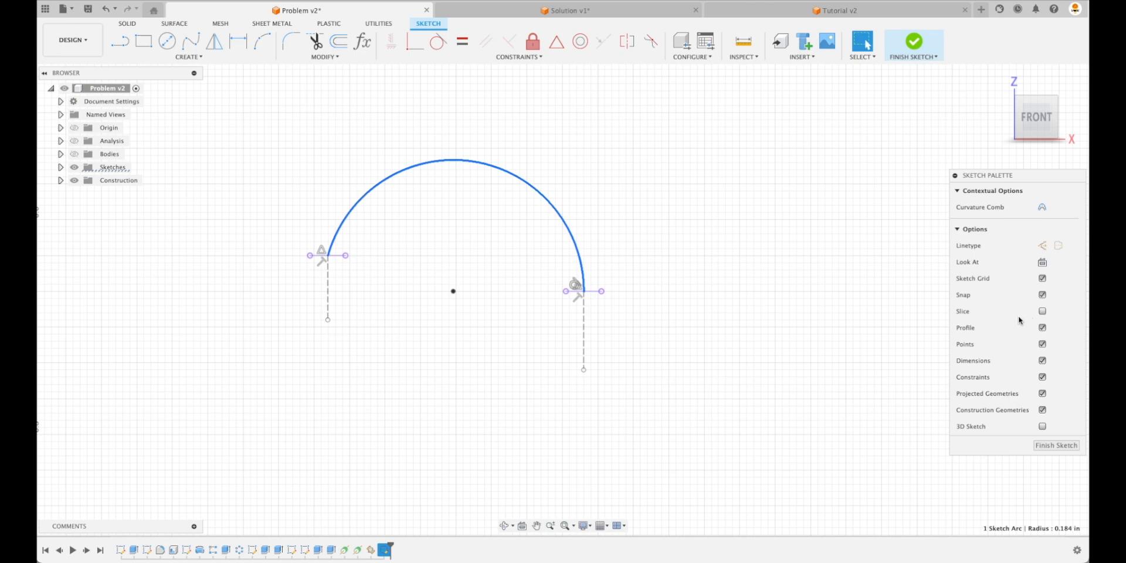
pyautogui.click(1056, 445)
# Switch to the Solution v1 document and view the model with its section analysis shown, hiding the analysis again.
pyautogui.click(577, 11)
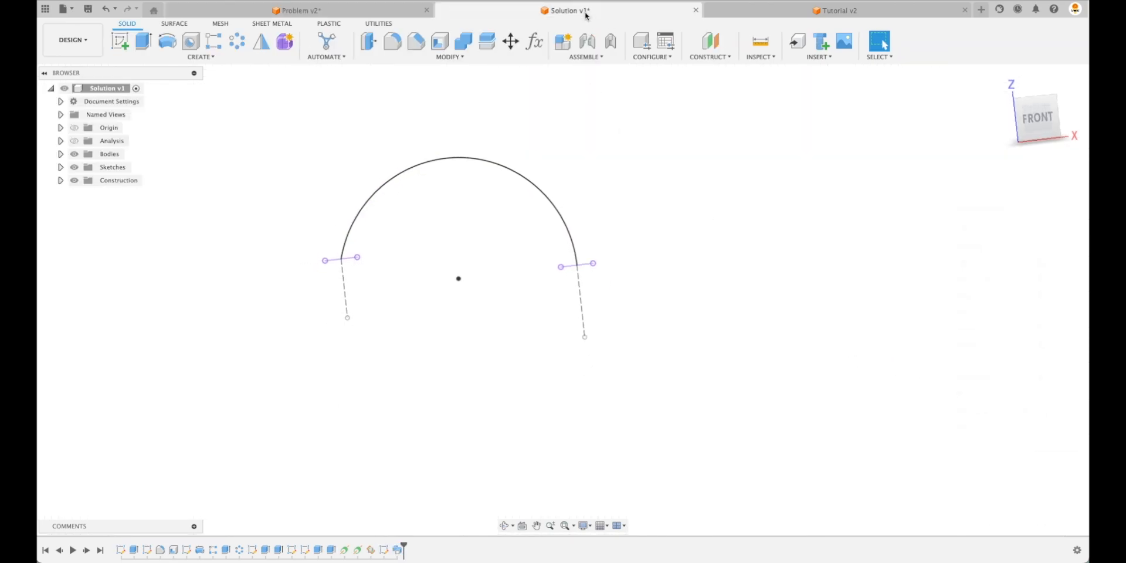
pyautogui.click(74, 142)
pyautogui.click(74, 142)
# Switch to the Tutorial v2 document and start a sketch on the cap's flat top face.
pyautogui.click(836, 13)
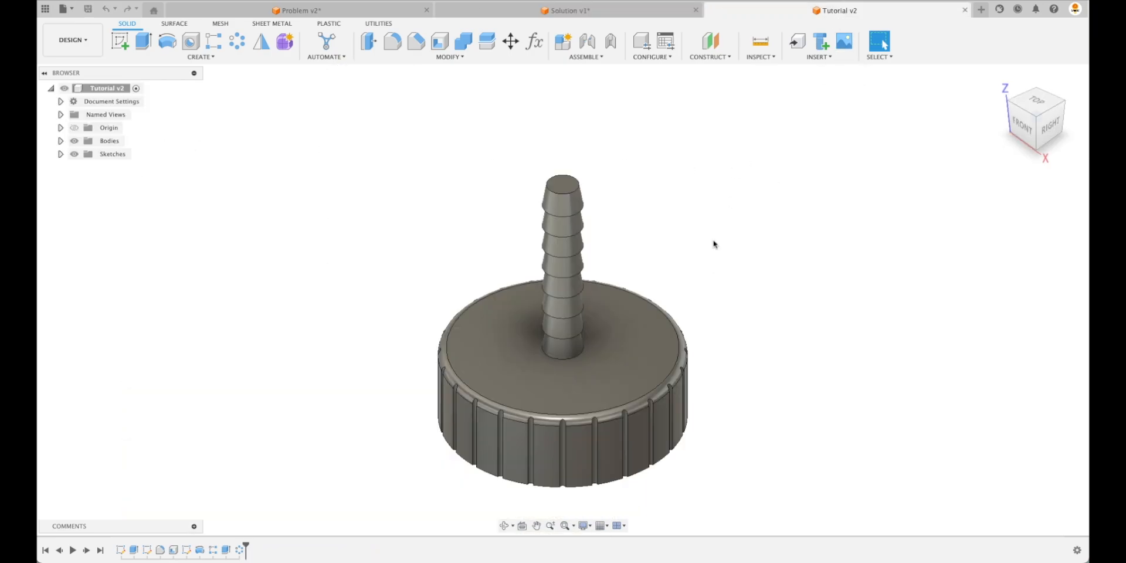
pyautogui.click(121, 41)
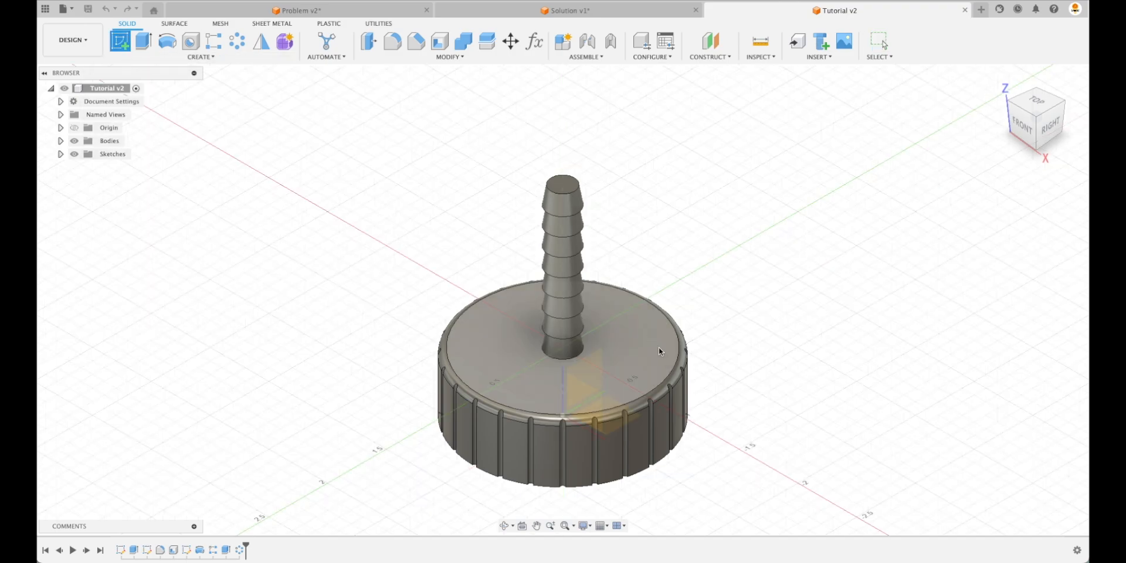
pyautogui.click(655, 354)
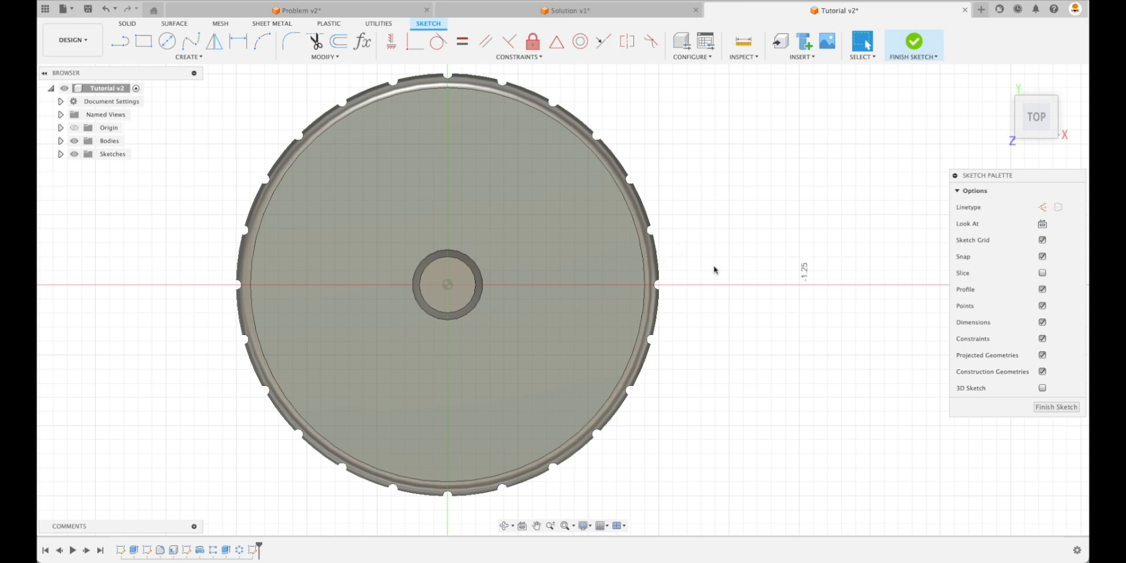
# Project the cap's outer edge segment between the two grip grooves just above the X axis on the right.
pyautogui.scroll(2, 698, 284)
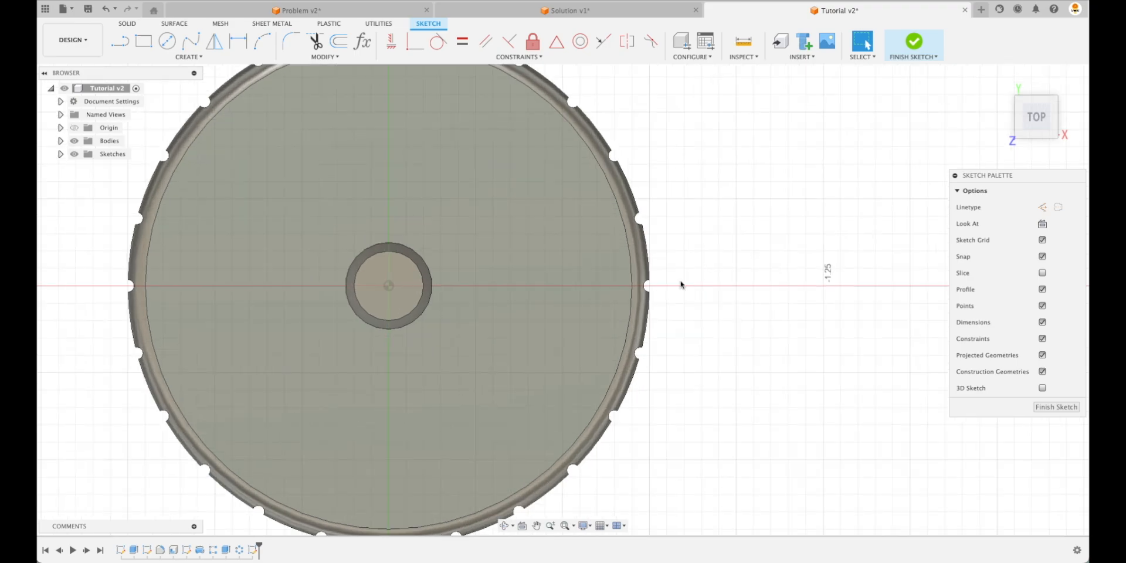
pyautogui.scroll(1, 659, 273)
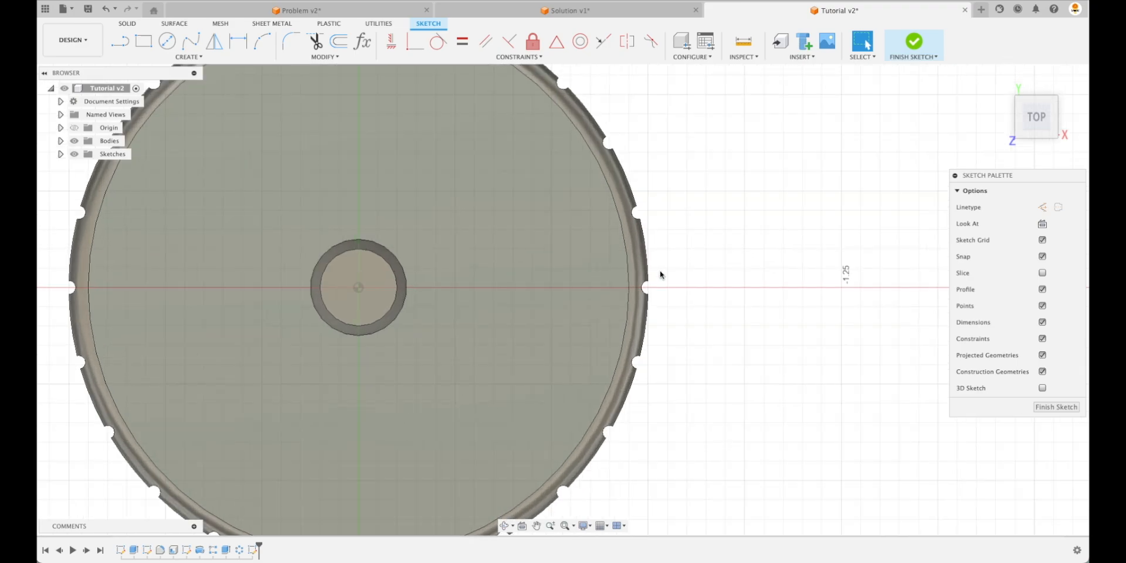
pyautogui.moveTo(711, 249); pyautogui.dragTo(714, 319, button='middle')
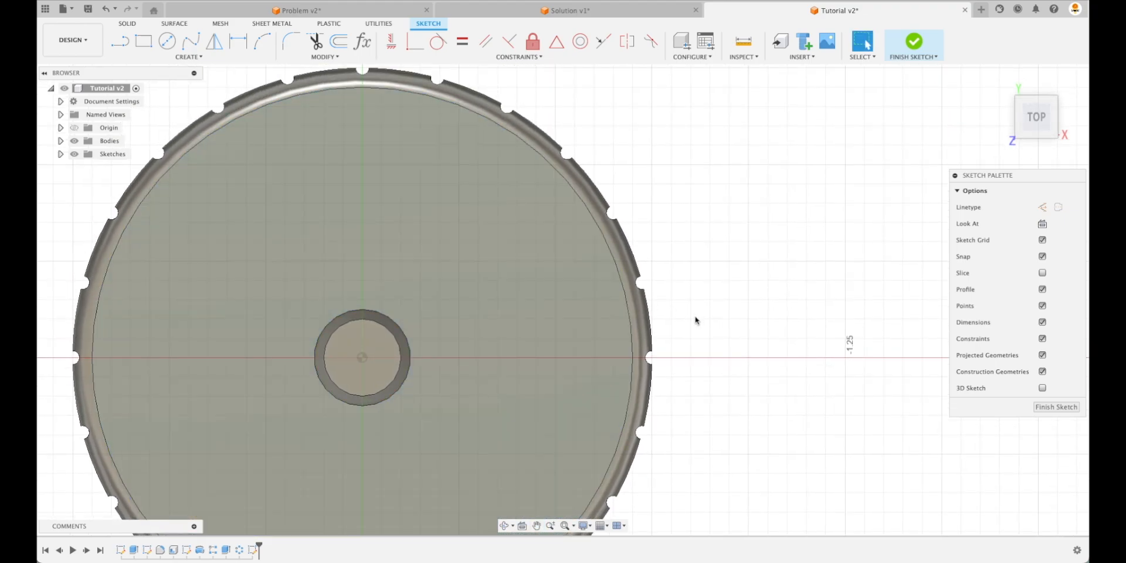
pyautogui.press('p')
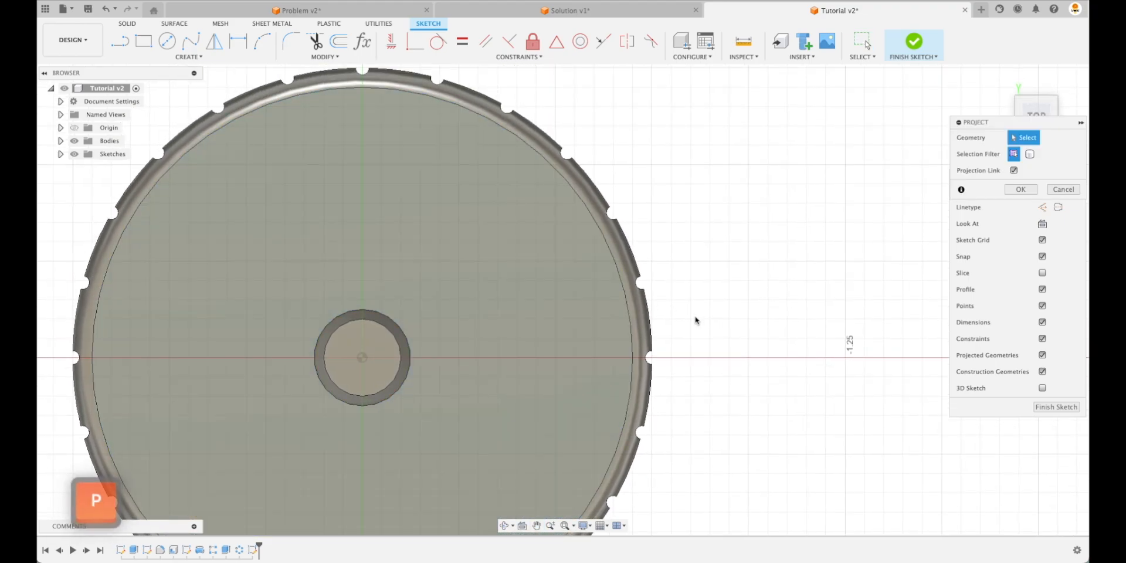
pyautogui.click(649, 317)
pyautogui.click(1015, 189)
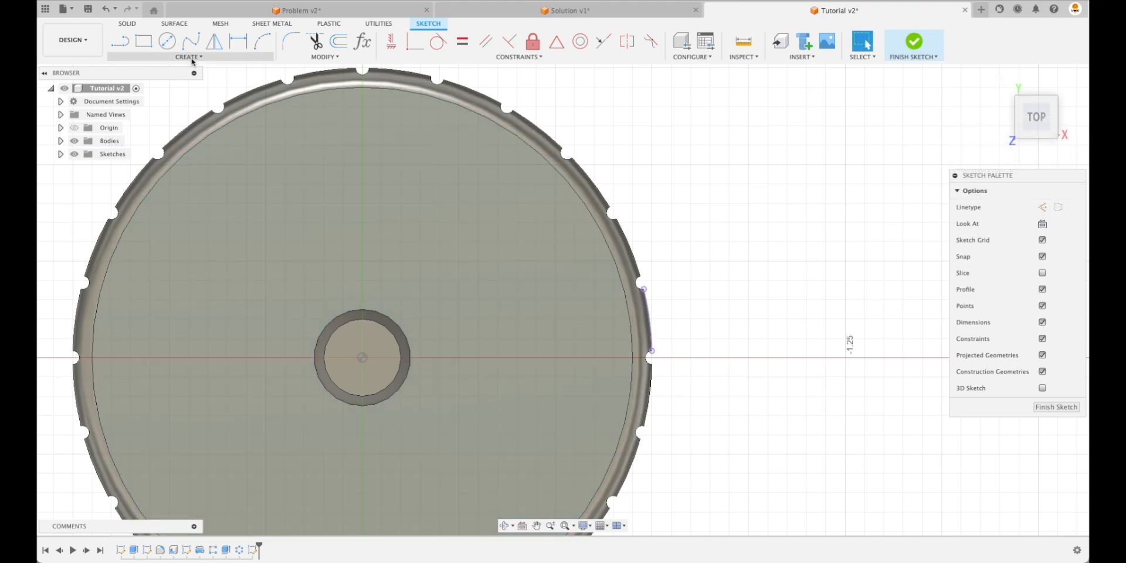
# Place a sketch point at the midpoint of the projected edge segment.
pyautogui.click(197, 59)
pyautogui.click(138, 171)
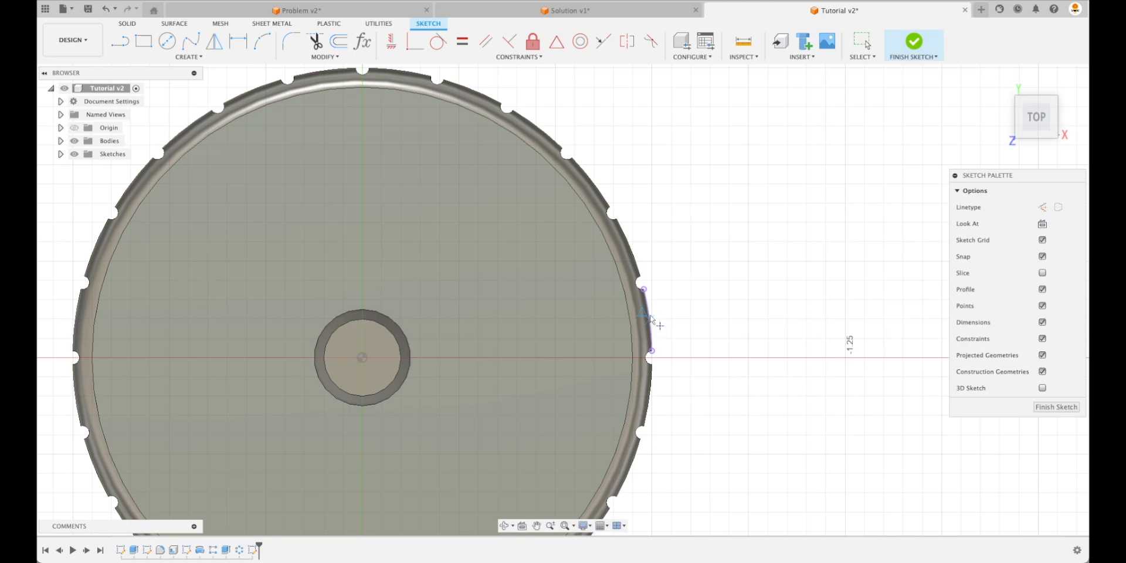
pyautogui.click(650, 320)
pyautogui.press('Escape')
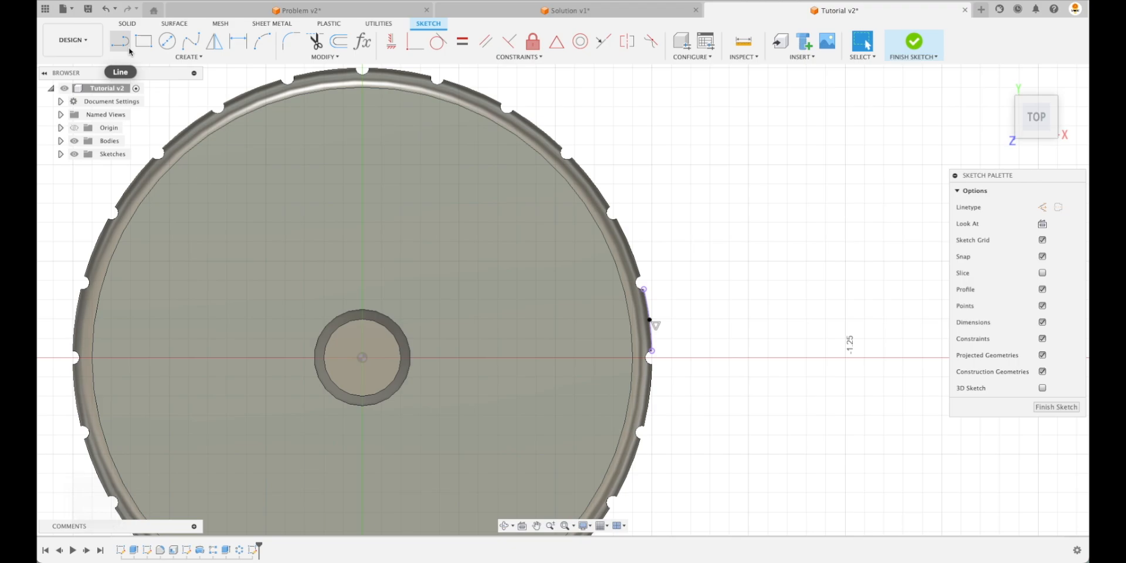
# Draw a line about 1.11 in long from the origin outward past the cap's right edge, near the sketch point.
pyautogui.click(121, 44)
pyautogui.click(363, 357)
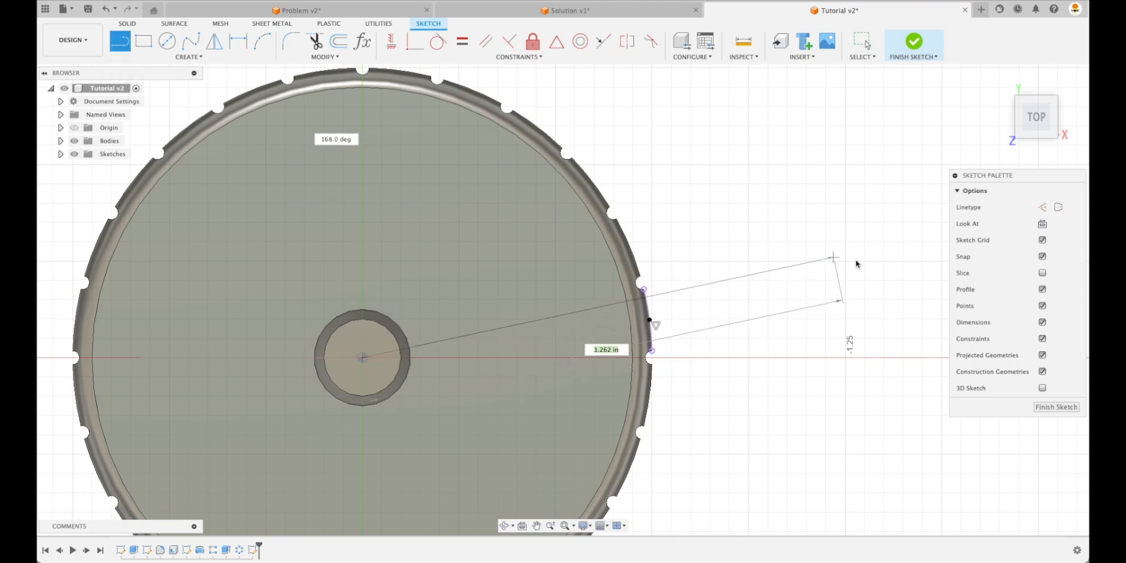
pyautogui.click(787, 289)
pyautogui.press('Escape')
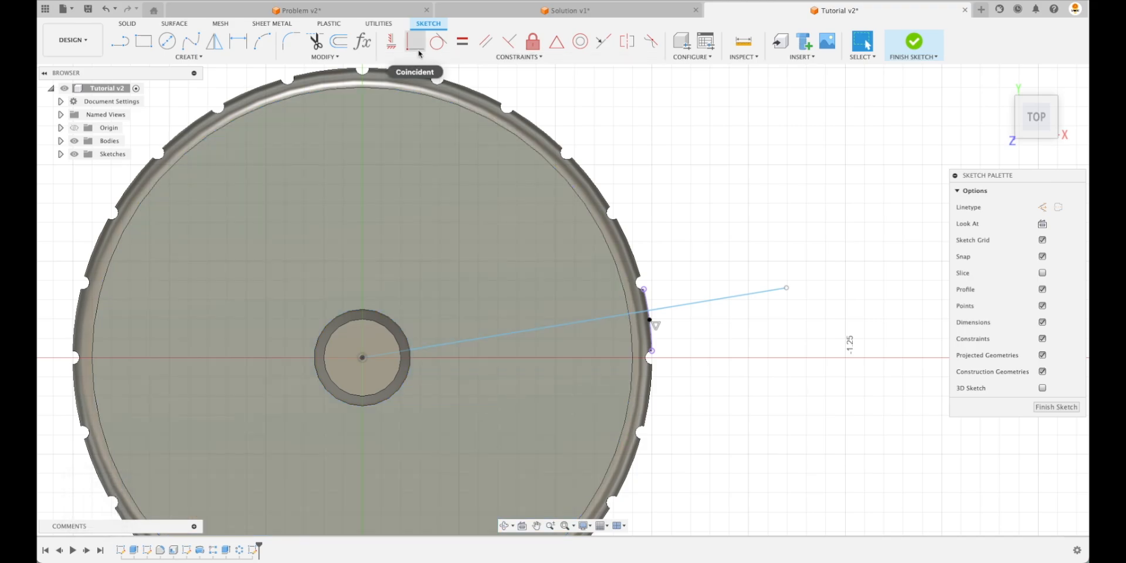
# Constrain the radial line coincident with the sketch point on the cap's edge and convert it to a construction line.
pyautogui.click(415, 41)
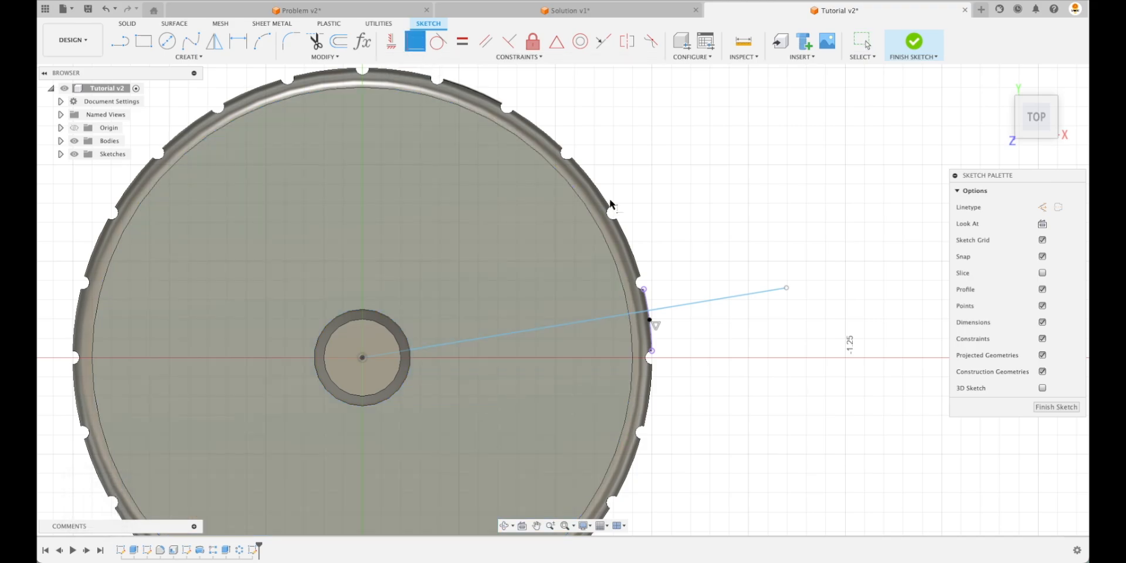
pyautogui.click(650, 318)
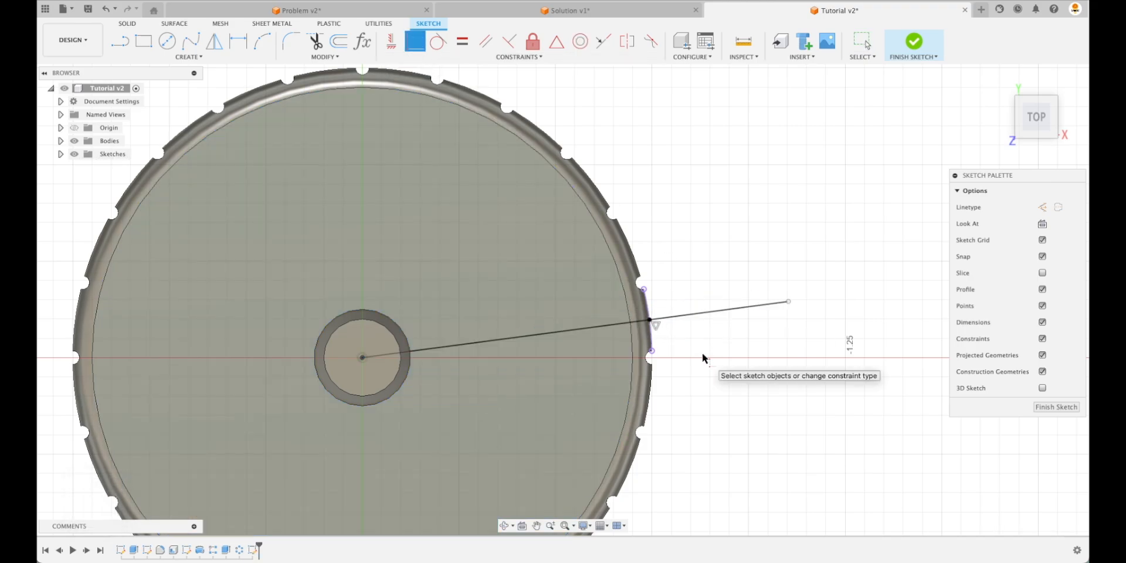
pyautogui.press('Escape')
pyautogui.click(691, 317)
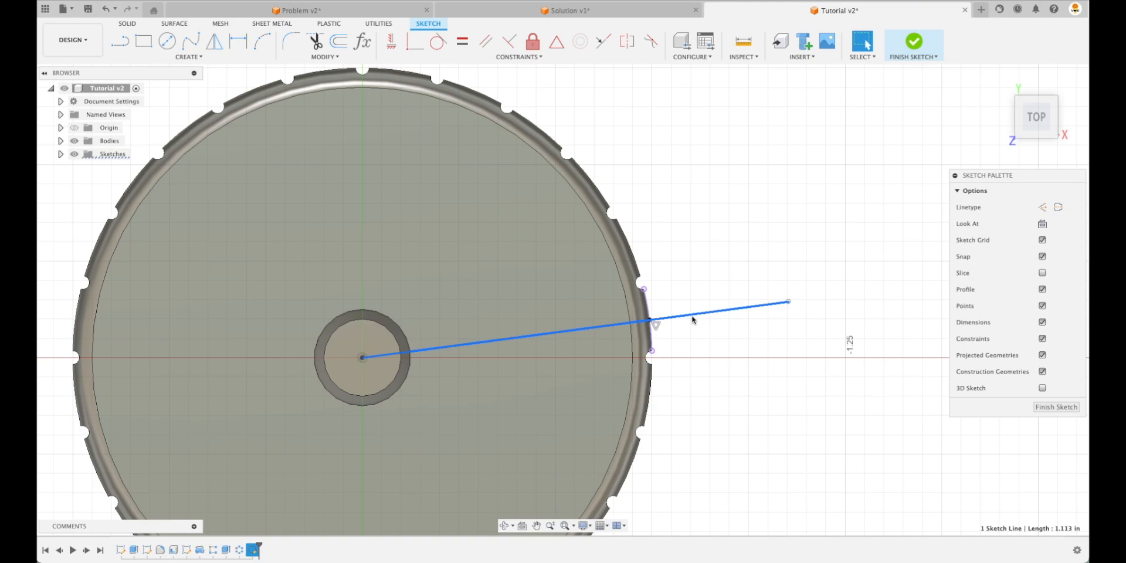
pyautogui.press('x')
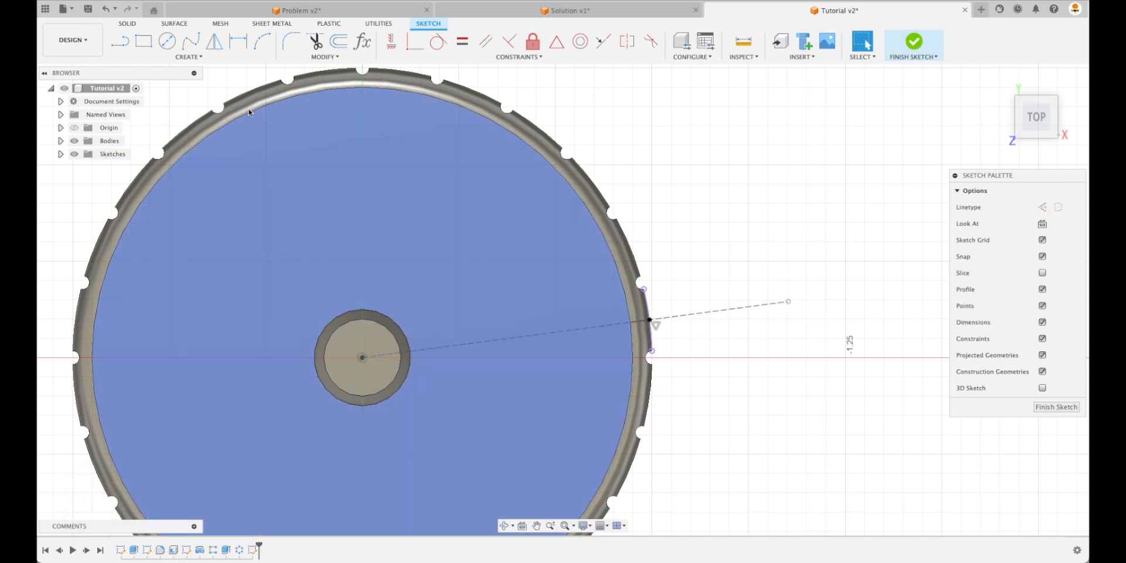
# Draw a circle centred on the construction line between the central stub and the cap's edge, and dimension its diameter to 0.125 in.
pyautogui.click(167, 41)
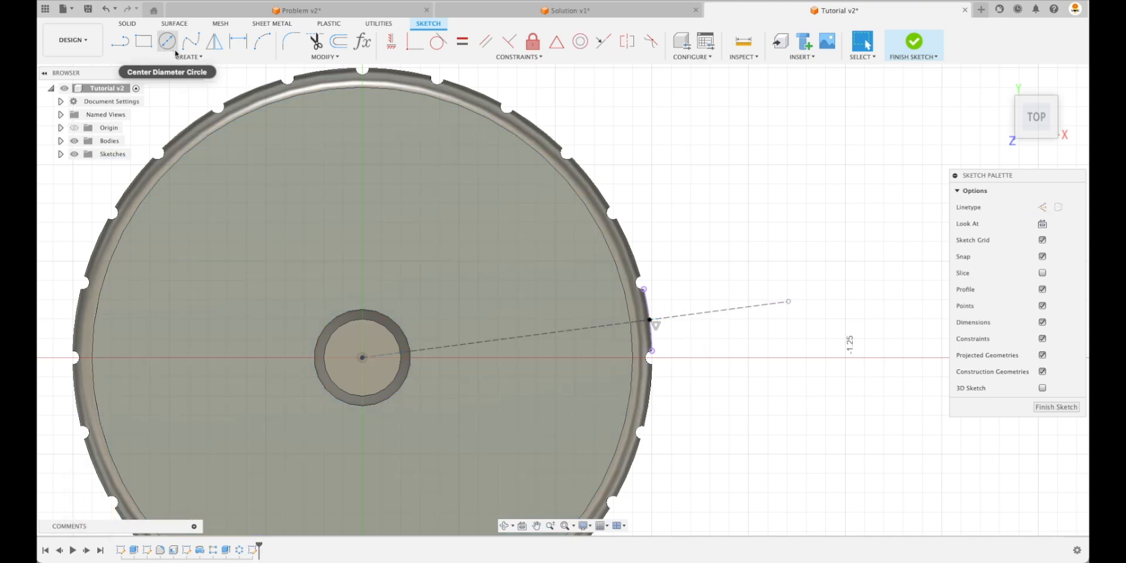
pyautogui.click(523, 337)
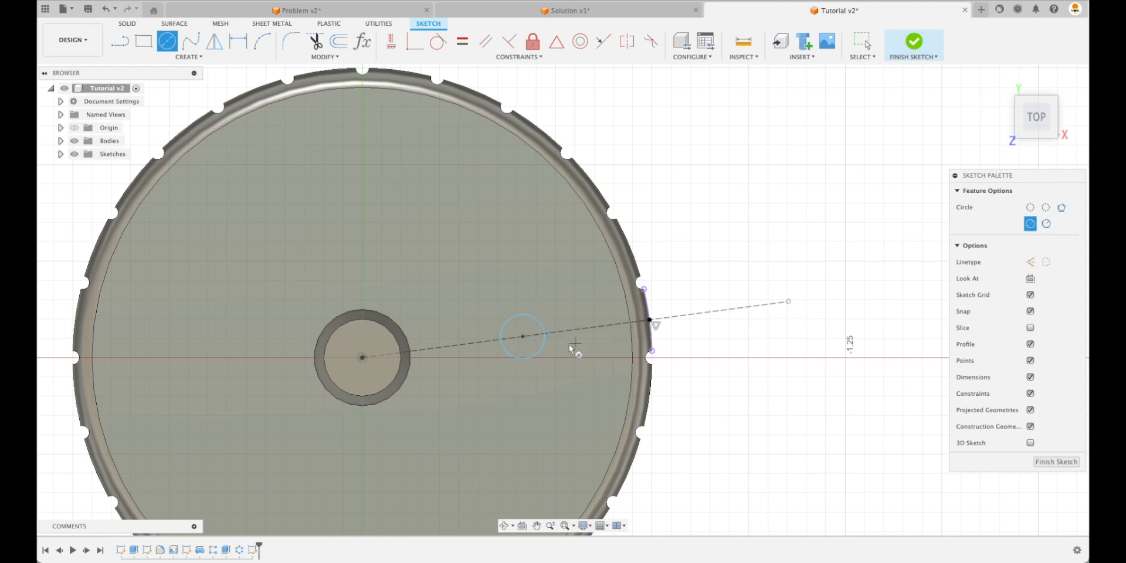
pyautogui.press('Escape')
pyautogui.click(543, 330)
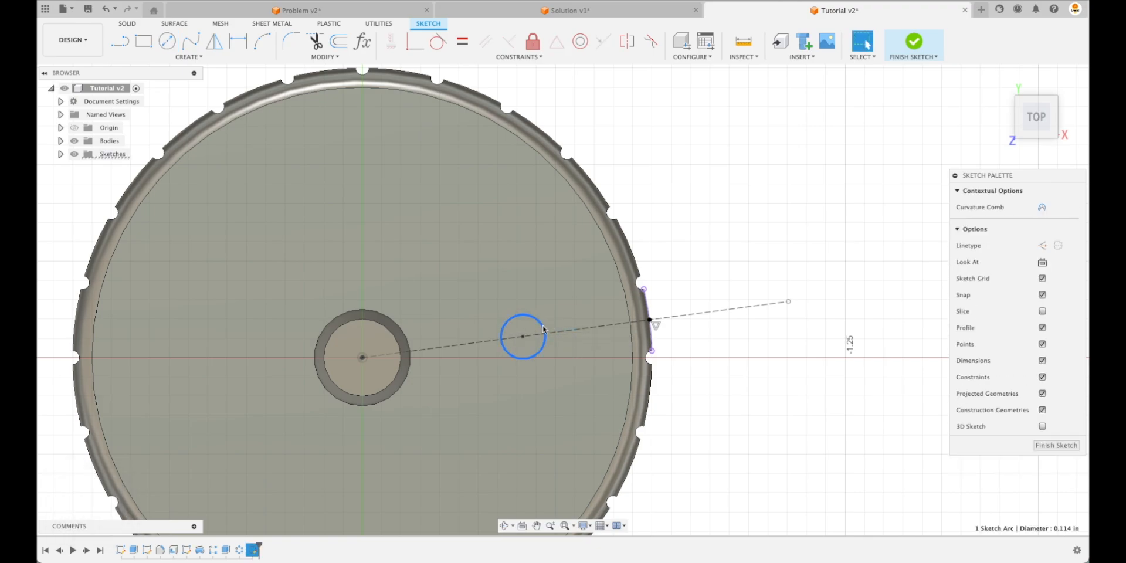
pyautogui.press('d')
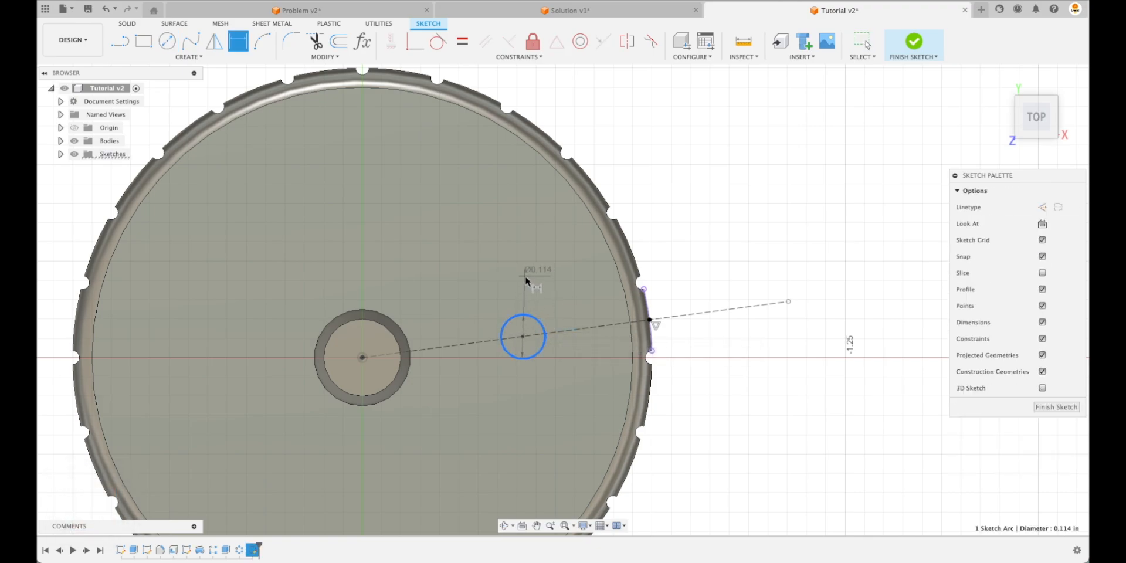
pyautogui.click(525, 276)
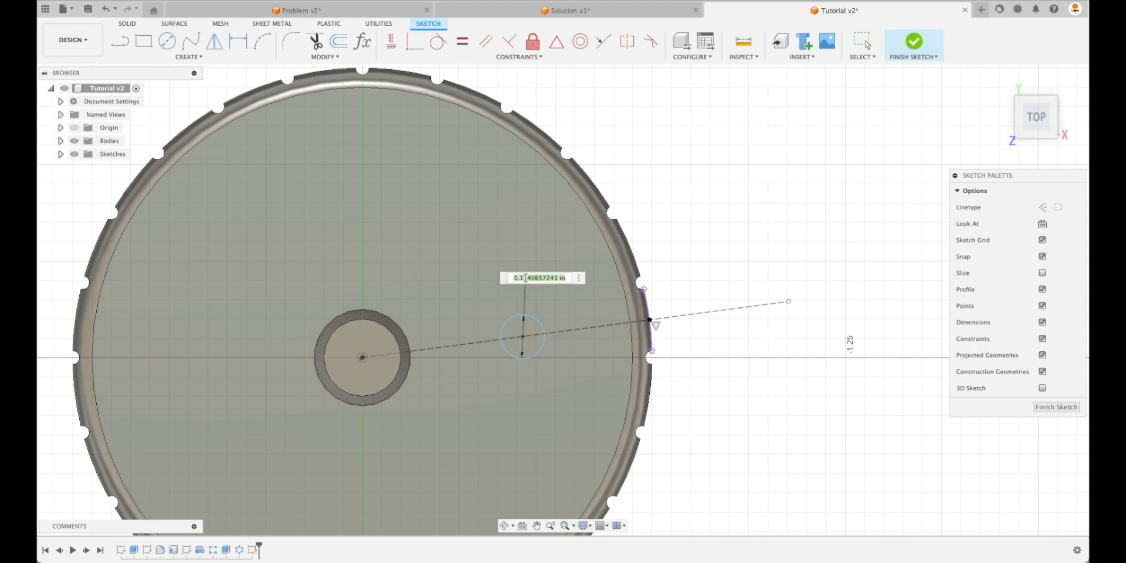
pyautogui.press('BackSpace')
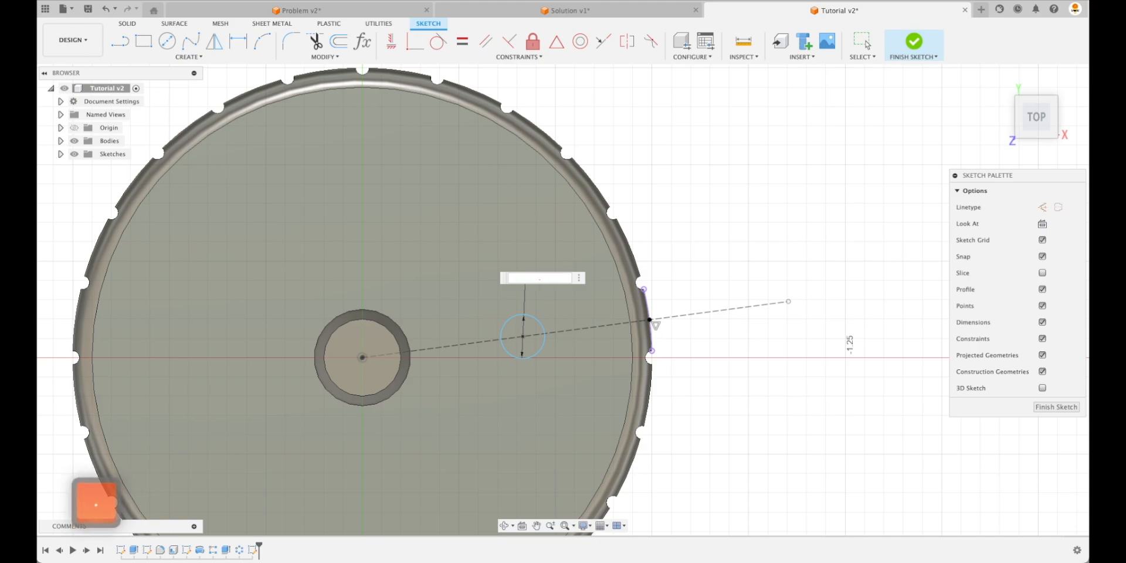
pyautogui.write('.125')
pyautogui.press('Return')
pyautogui.press('Escape')
# Set the diameter of the circle between the stub and the cap's edge to 0.1 in.
pyautogui.doubleClick(542, 277)
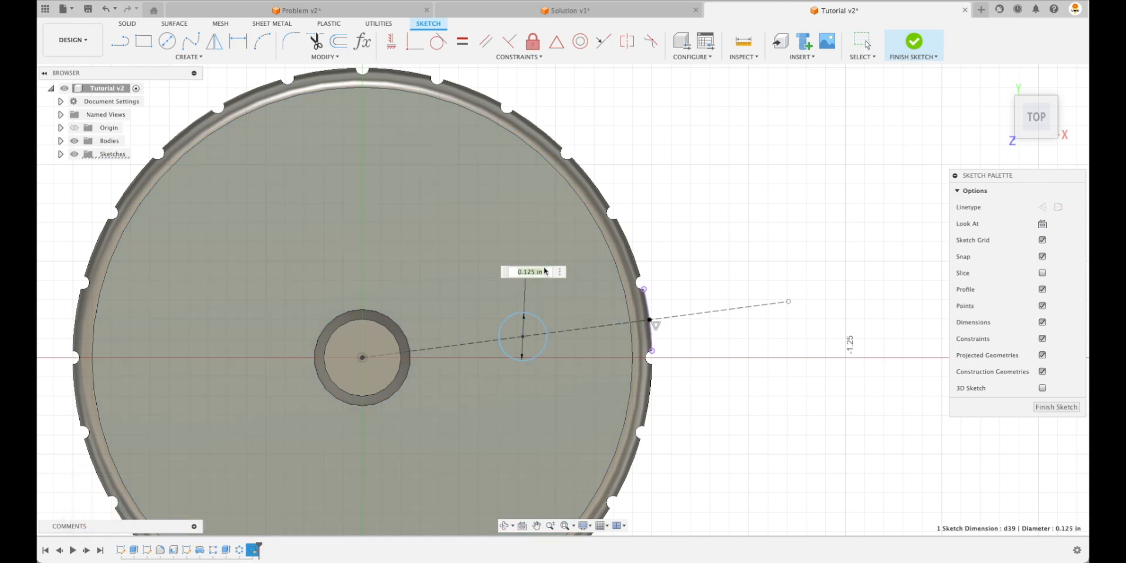
pyautogui.write('.1')
pyautogui.press('Return')
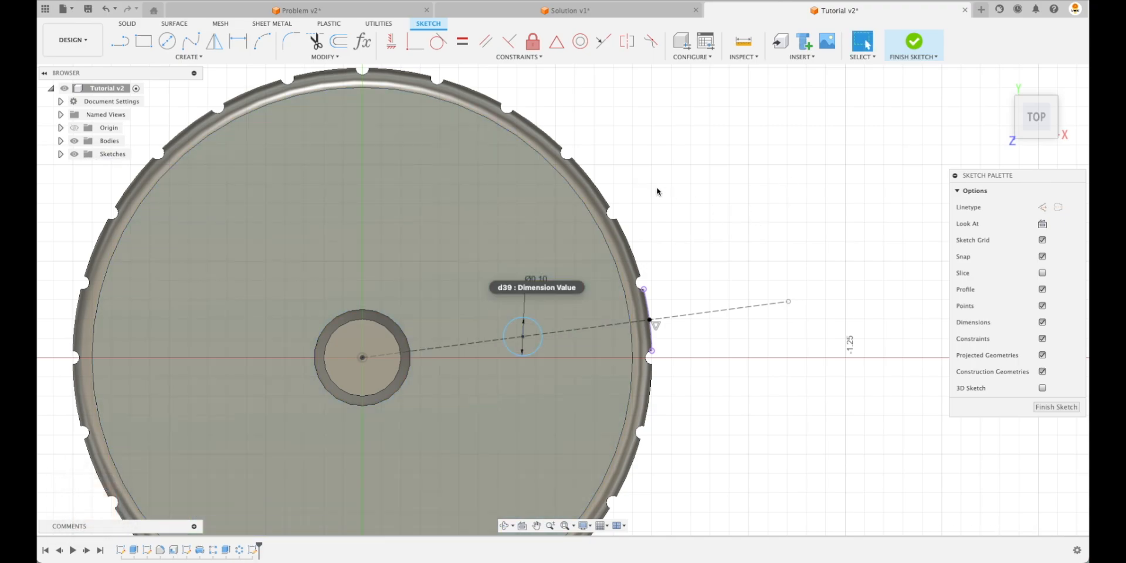
pyautogui.press('Escape')
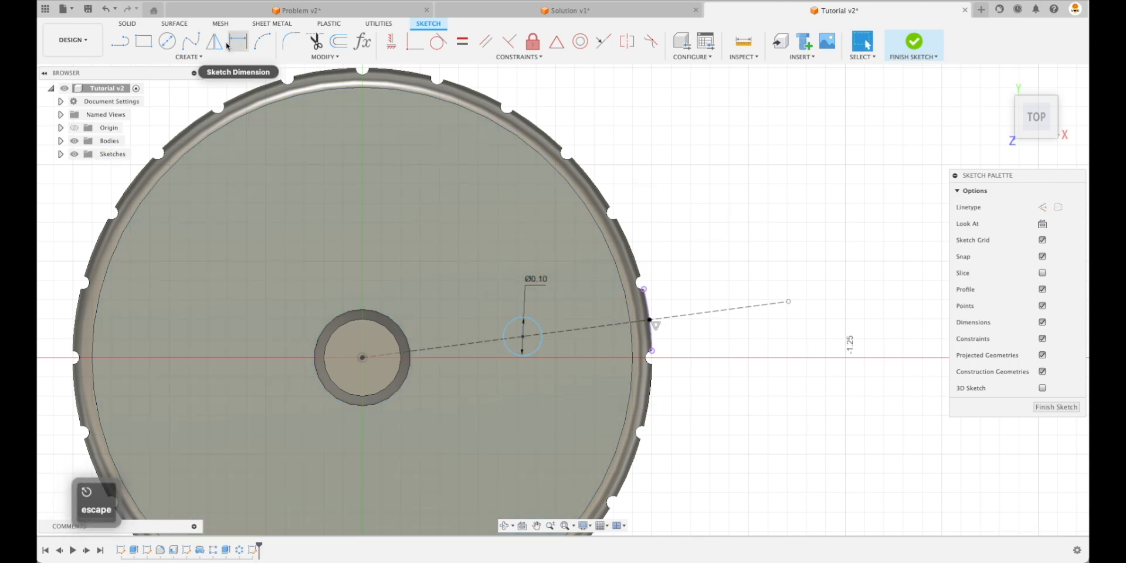
# Draw a concentric circle 0.05 in in diameter inside the 0.10 in circle.
pyautogui.click(167, 41)
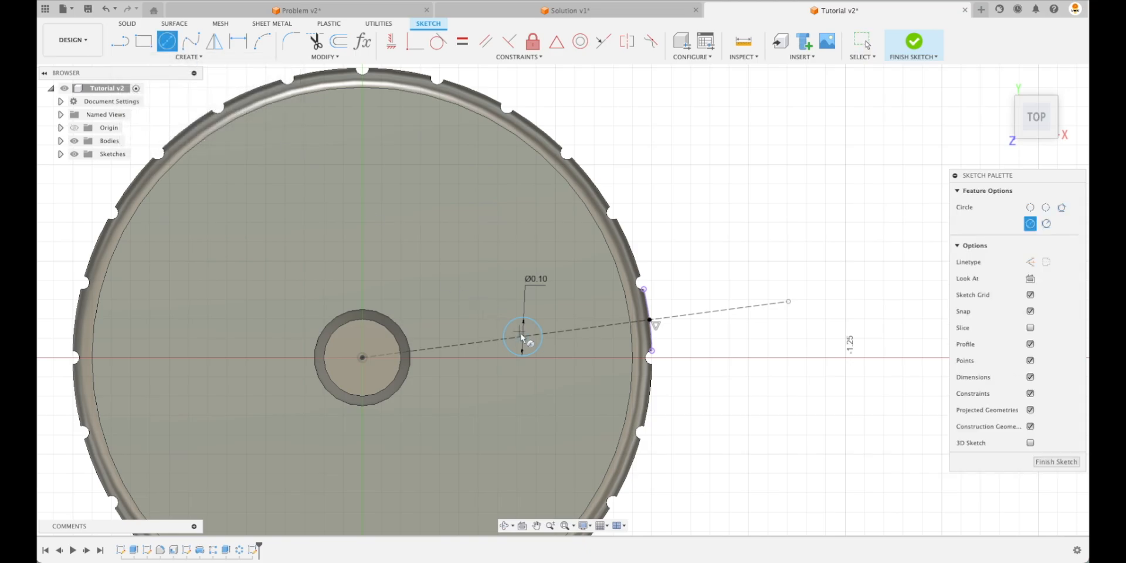
pyautogui.scroll(2, 522, 337)
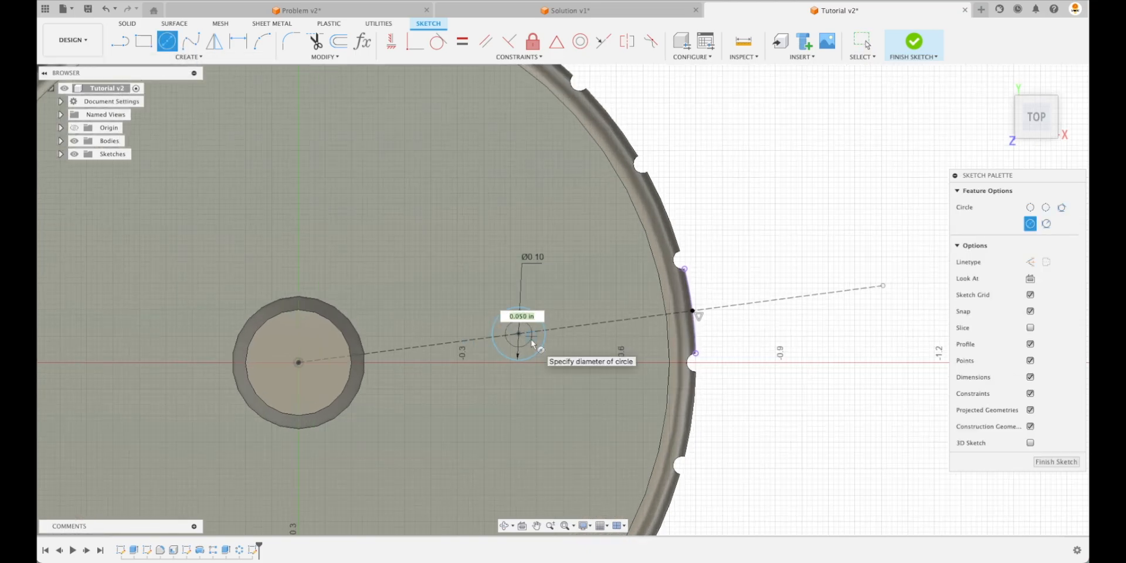
pyautogui.press('Return')
pyautogui.press('Escape')
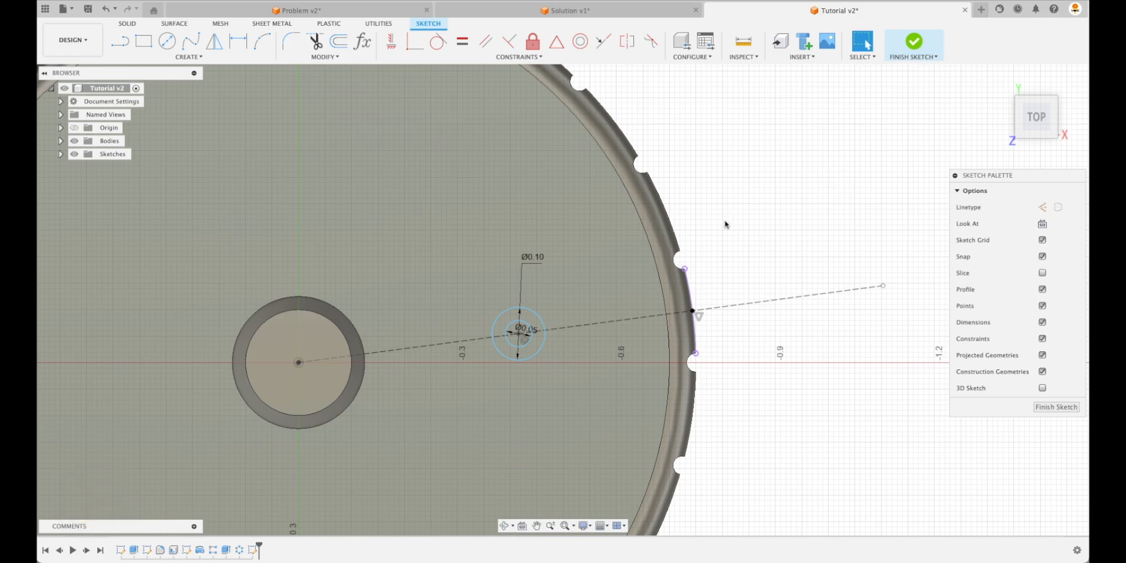
# Draw a circle about 0.162 in in diameter, centred on the construction line outside the cap and passing through the edge's sketch point.
pyautogui.click(168, 41)
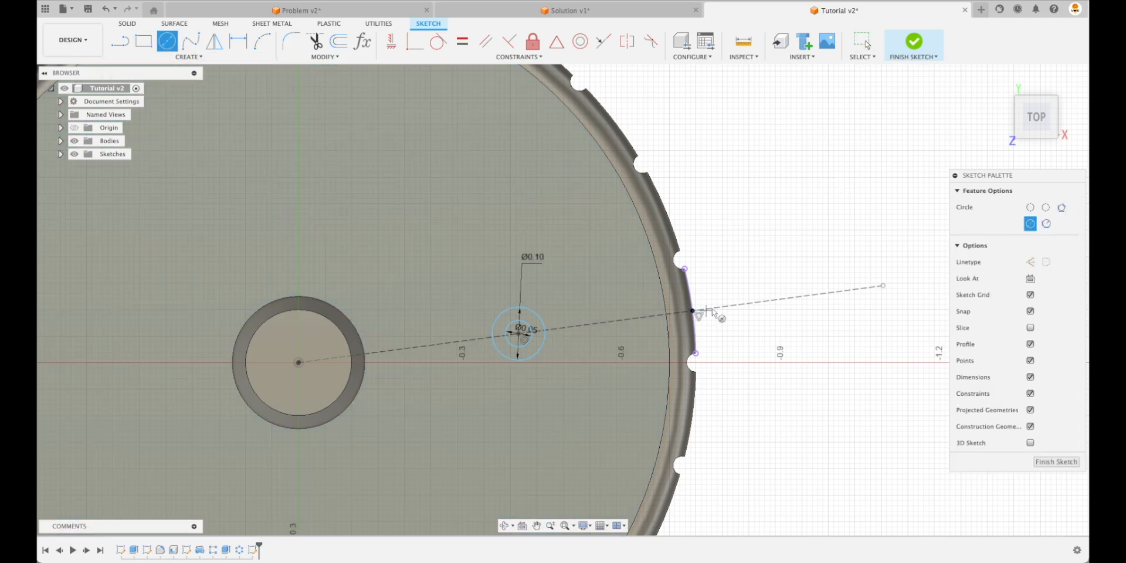
pyautogui.scroll(3, 744, 313)
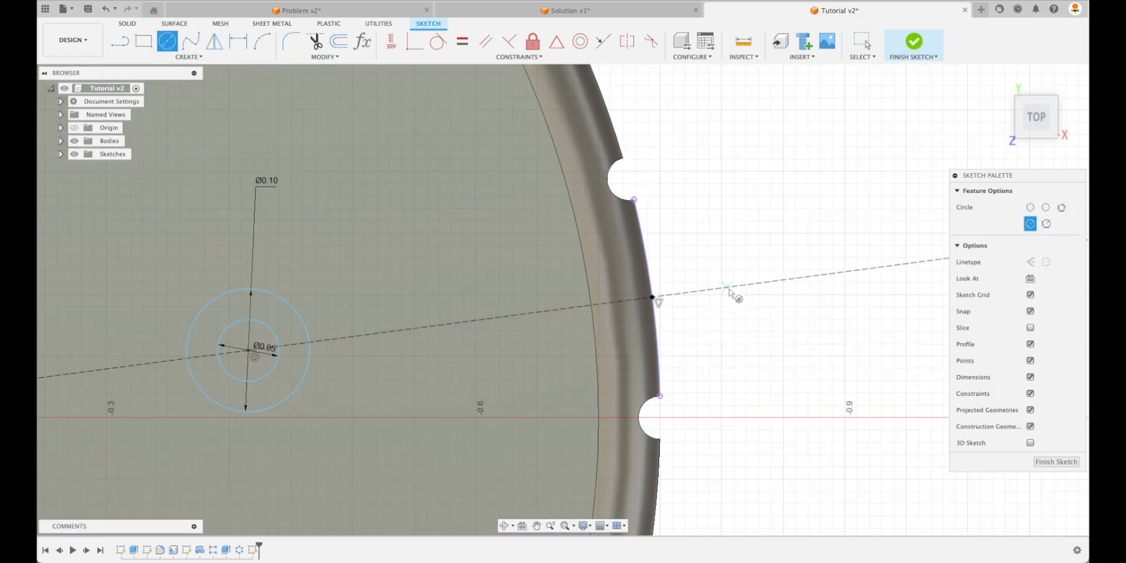
pyautogui.click(752, 284)
pyautogui.click(653, 297)
pyautogui.press('Escape')
# Examine up close how the outer circle meets the cap's projected edge at the sketch point.
pyautogui.scroll(-2, 816, 250)
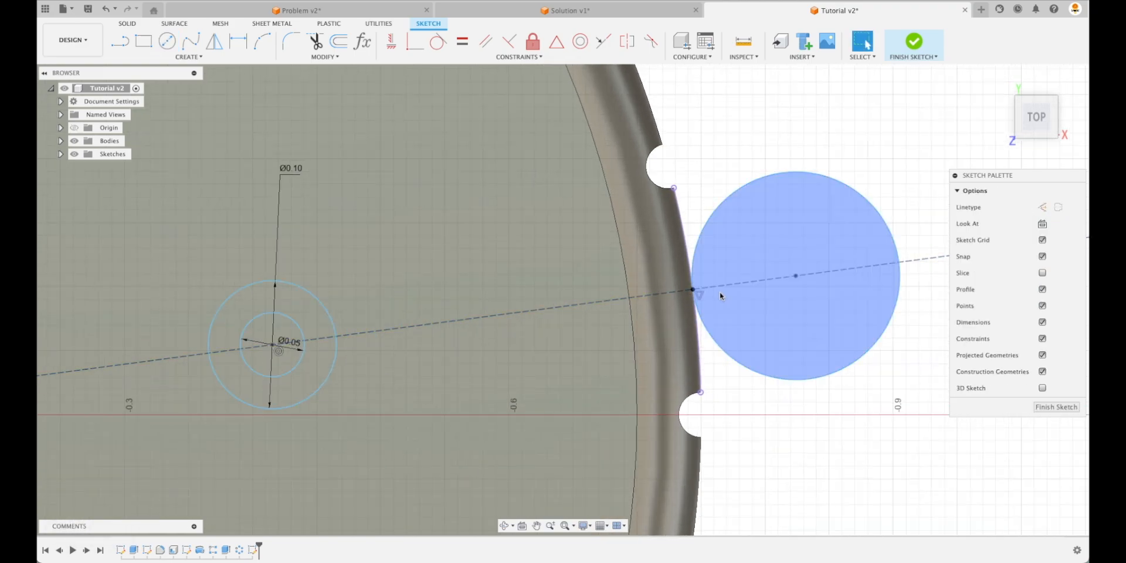
pyautogui.scroll(2, 723, 293)
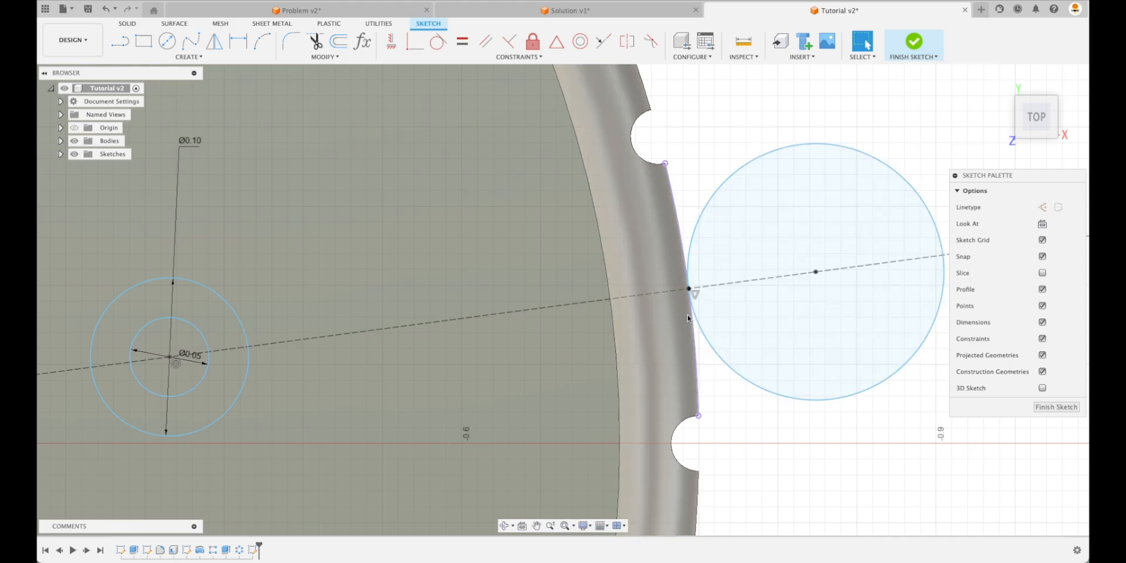
pyautogui.scroll(5, 688, 270)
pyautogui.scroll(-4, 674, 154)
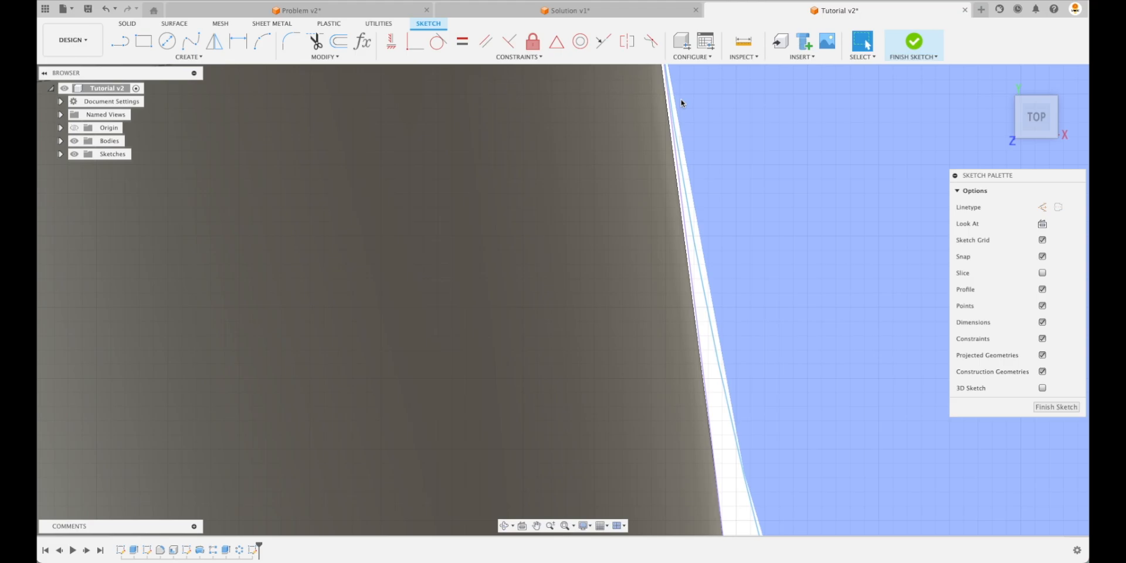
pyautogui.scroll(-2, 722, 216)
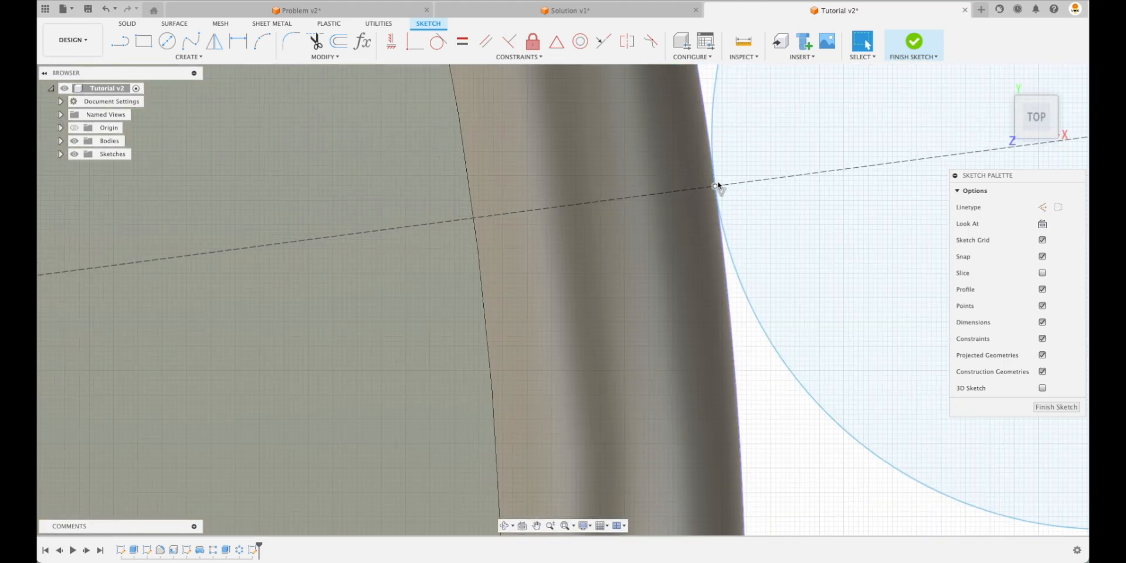
pyautogui.scroll(-5, 762, 183)
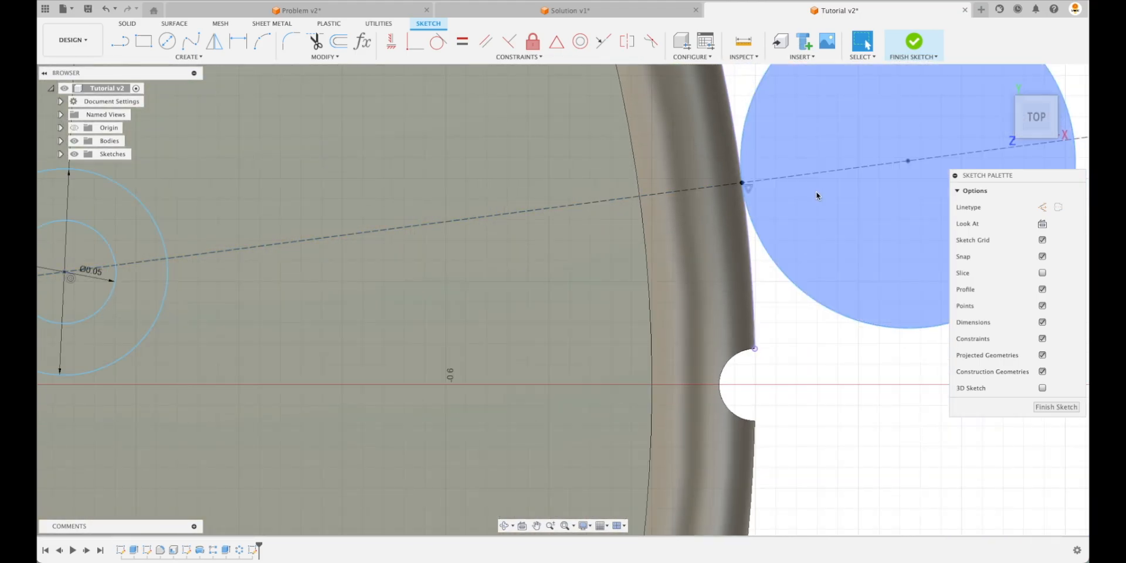
pyautogui.scroll(-3, 745, 302)
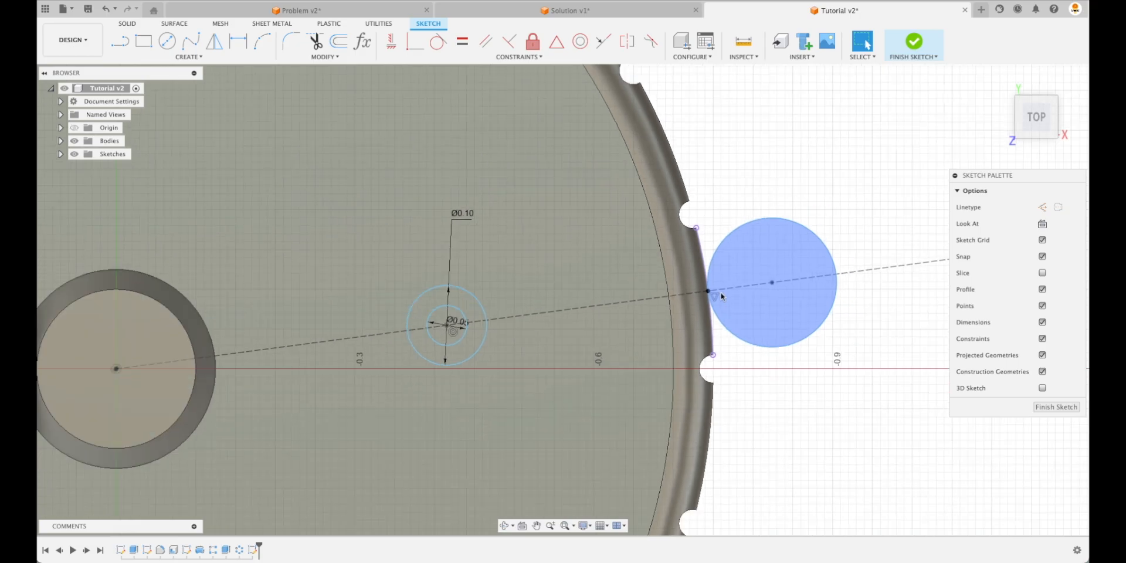
pyautogui.scroll(2, 821, 299)
# Delete the circle drawn outside the cap's edge.
pyautogui.press('Escape')
pyautogui.click(819, 288)
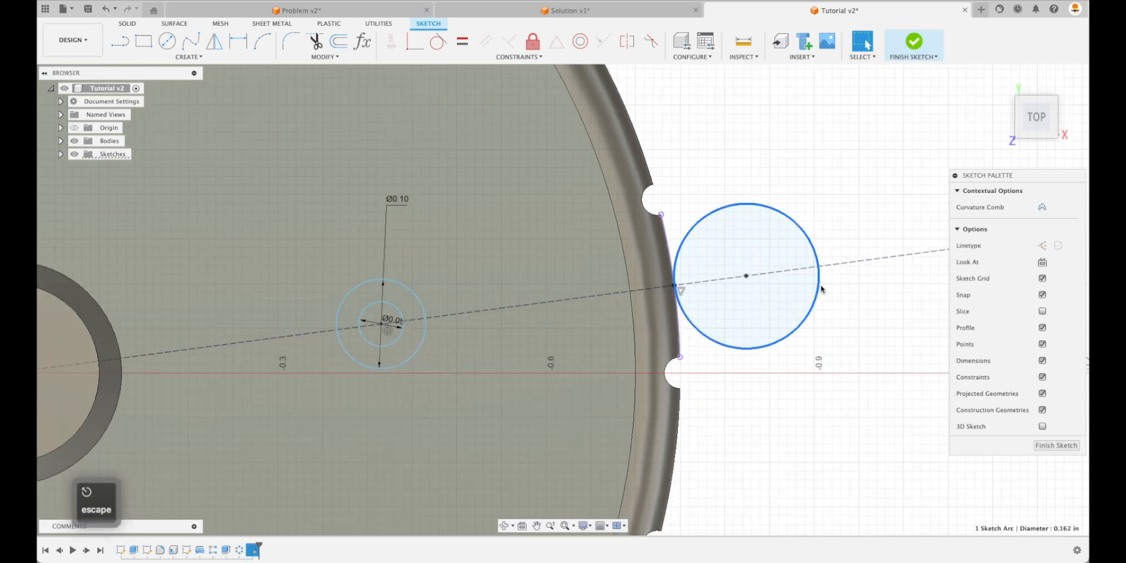
pyautogui.press('Delete')
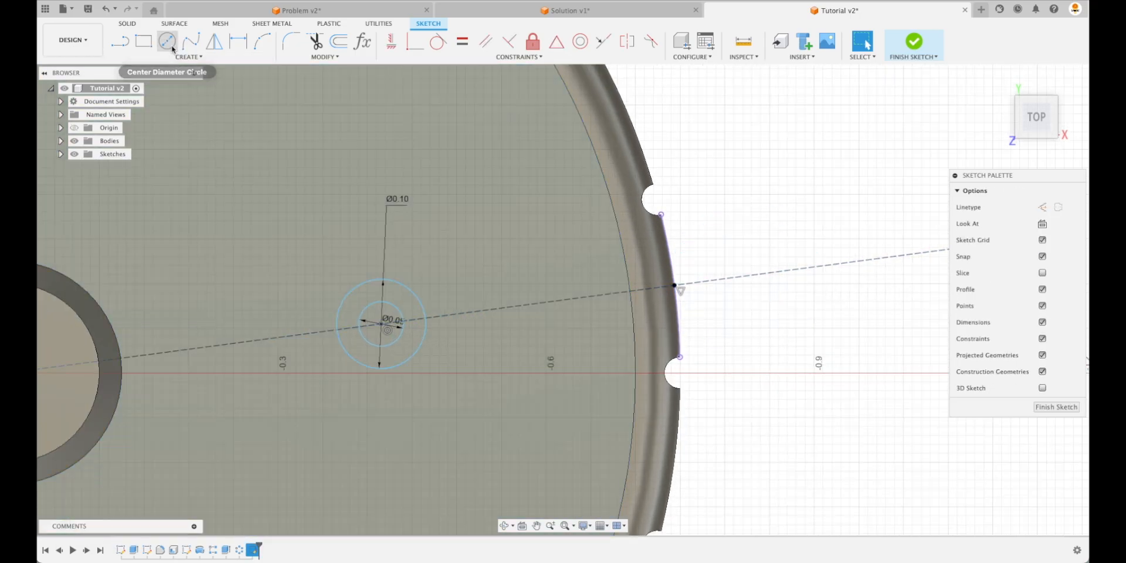
pyautogui.click(167, 41)
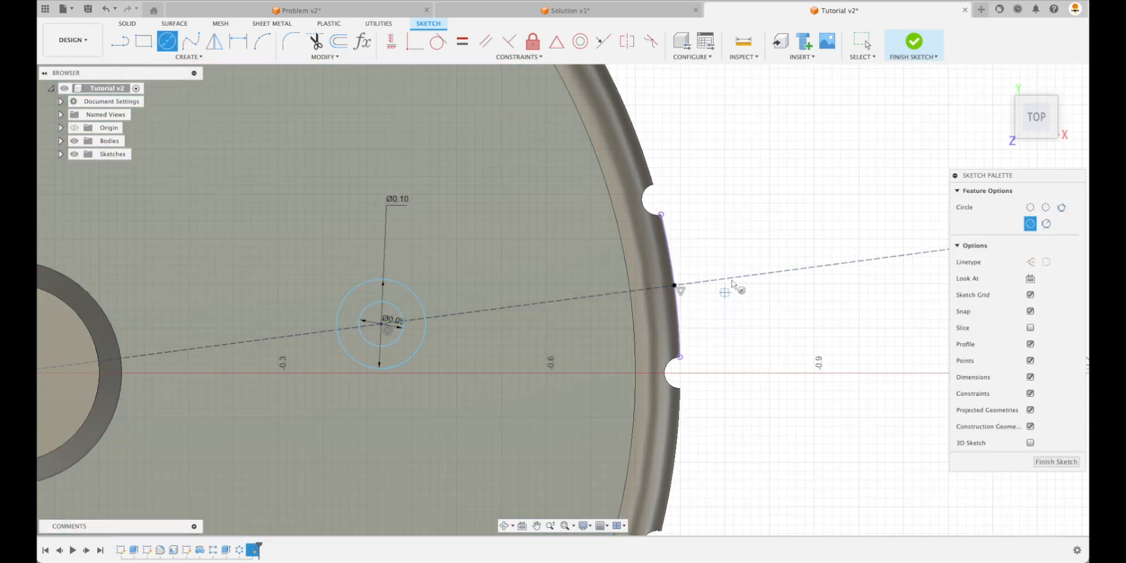
pyautogui.click(739, 276)
pyautogui.press('Escape')
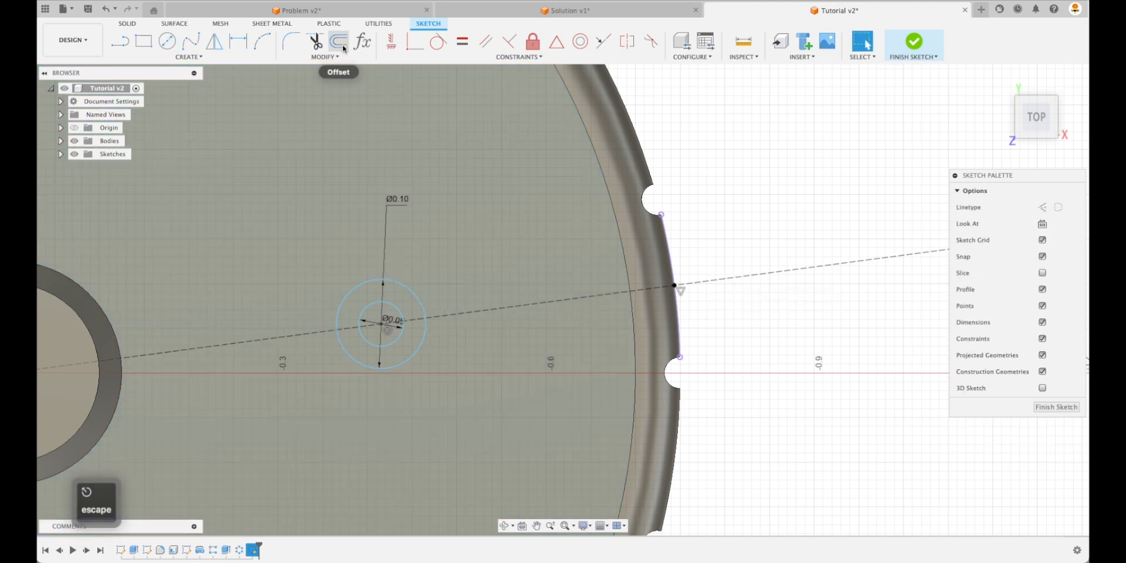
# Offset the projected cap edge segment inward by 0.025 in.
pyautogui.click(338, 42)
pyautogui.click(666, 269)
pyautogui.moveTo(713, 267); pyautogui.dragTo(670, 277)
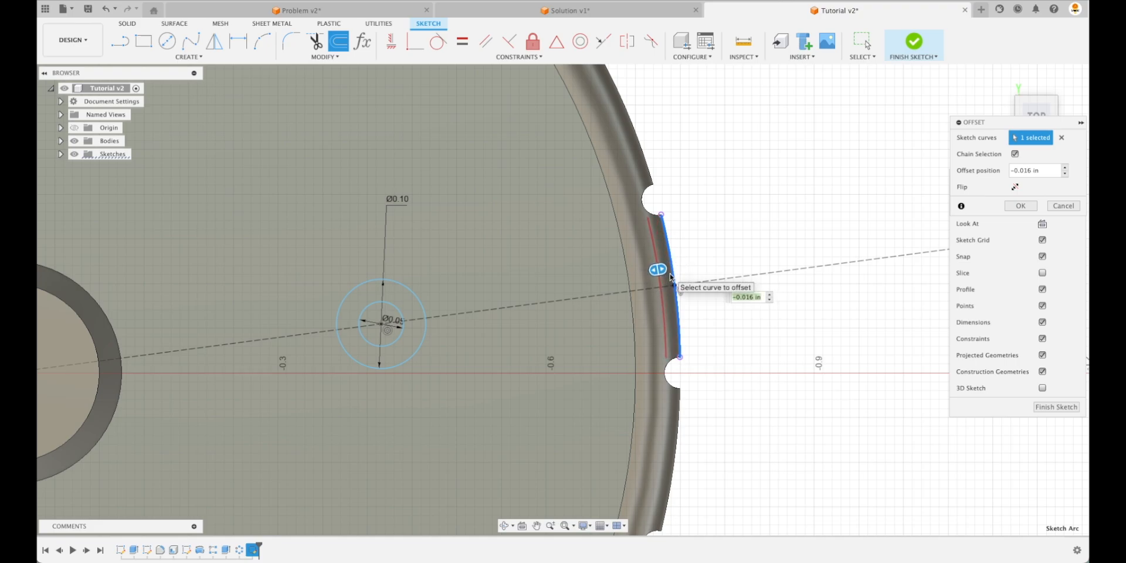
pyautogui.write('-.025')
pyautogui.press('Return')
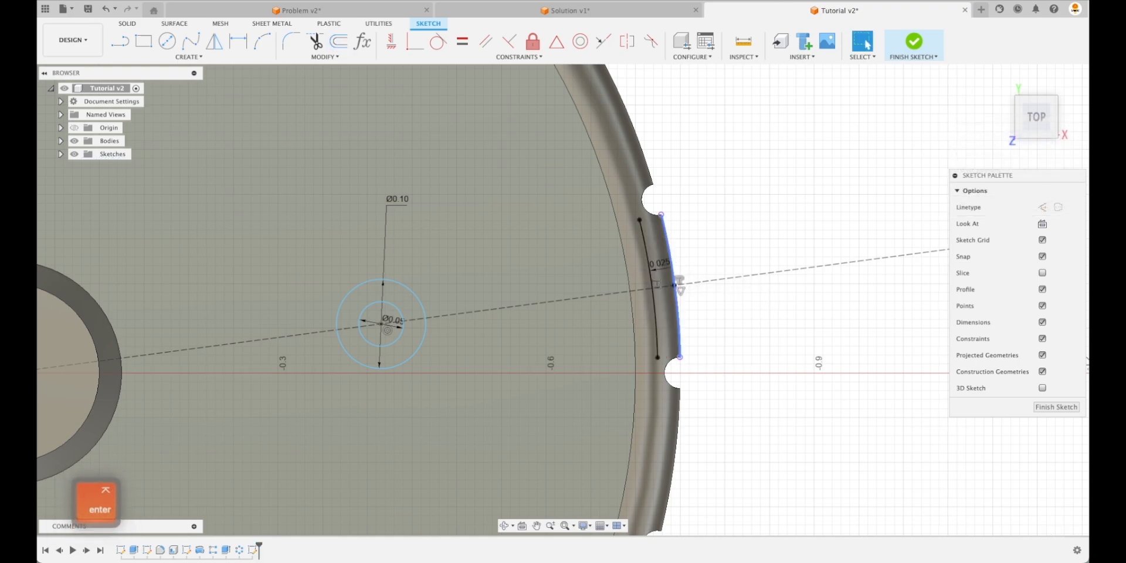
pyautogui.press('Escape')
# Draw a circle about 0.189 in in diameter, centred on the construction line outside the cap and reaching inward to the offset curve.
pyautogui.click(168, 41)
pyautogui.click(737, 277)
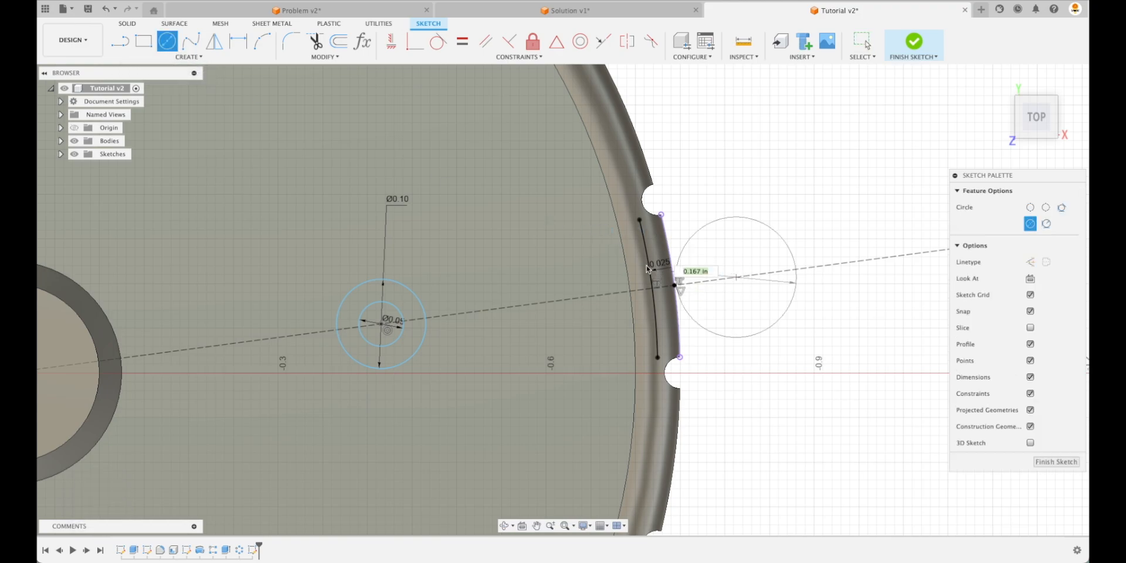
pyautogui.click(654, 288)
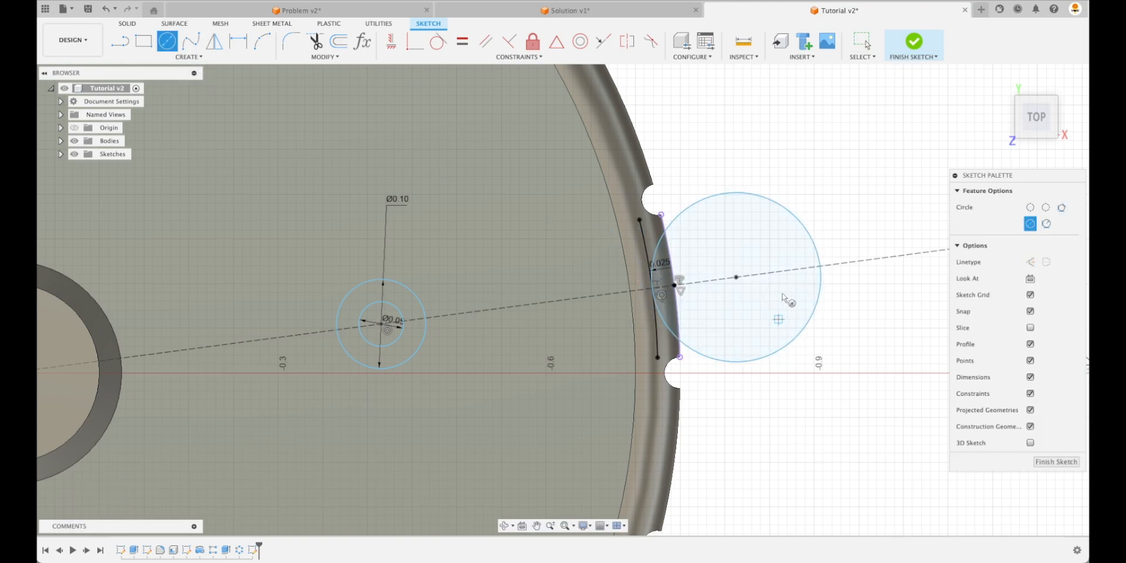
pyautogui.press('Escape')
# Dimension the outer circle's diameter by linking it to the 0.10 in diameter dimension of the circle on the cap.
pyautogui.press('d')
pyautogui.click(772, 199)
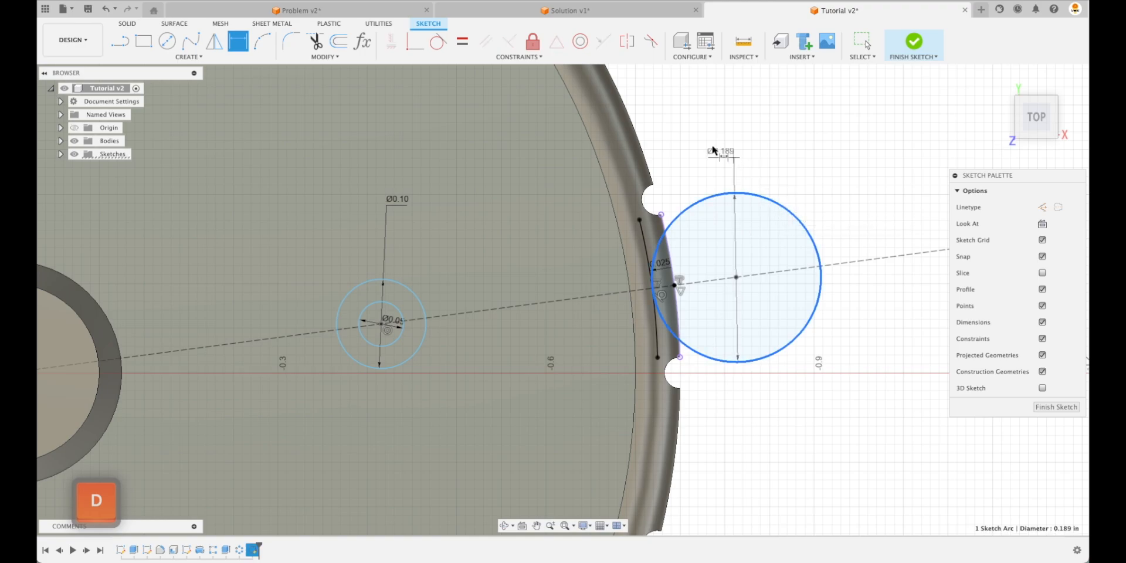
pyautogui.click(720, 144)
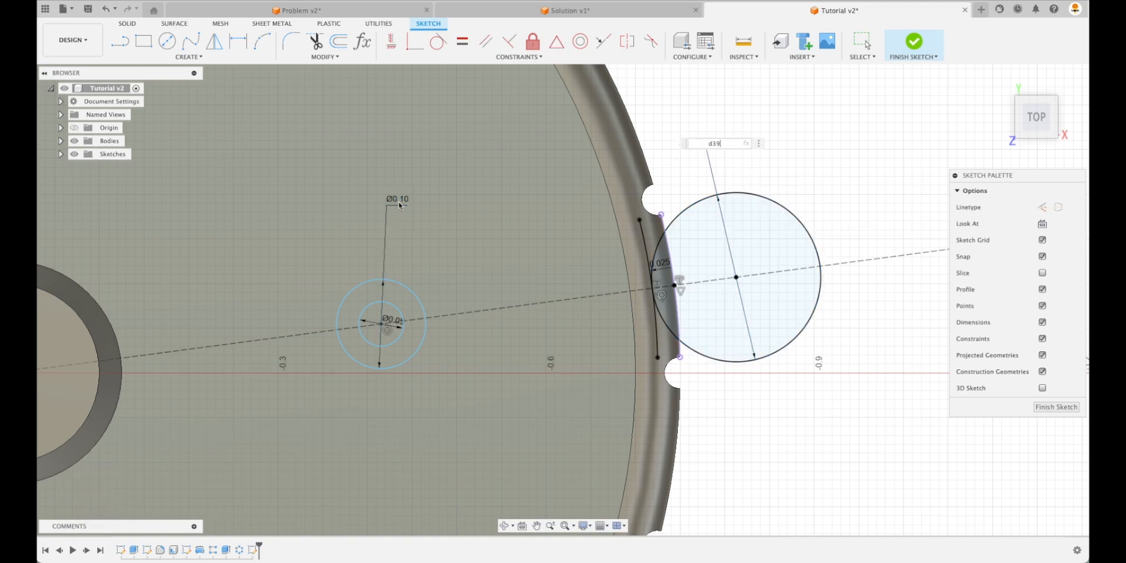
pyautogui.press('Return')
pyautogui.press('Escape')
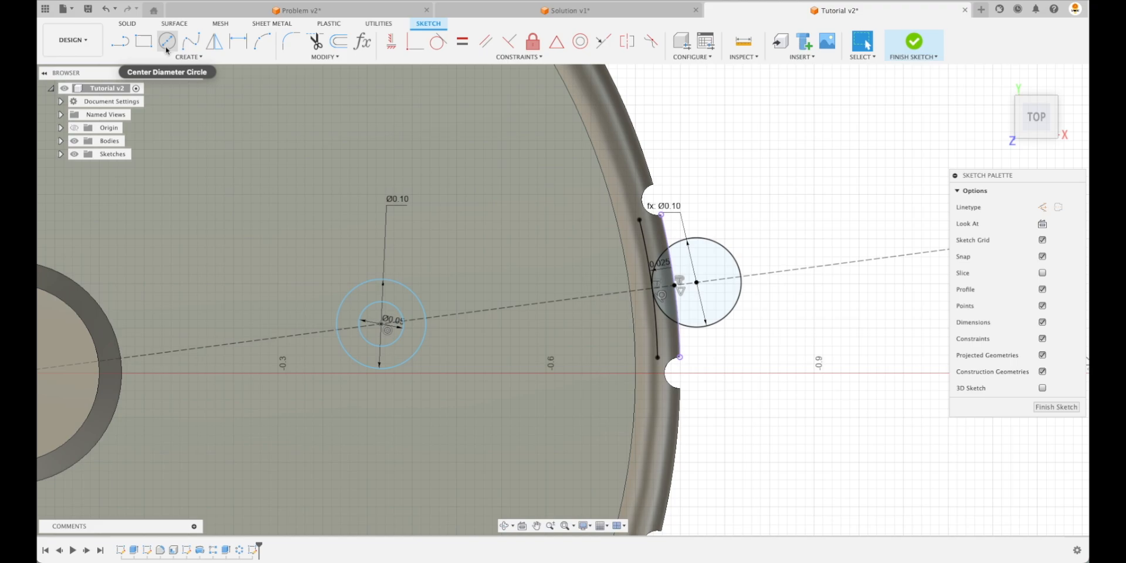
# Draw a concentric circle about 0.061 in in diameter inside the circle at the cap's edge.
pyautogui.click(167, 41)
pyautogui.click(697, 283)
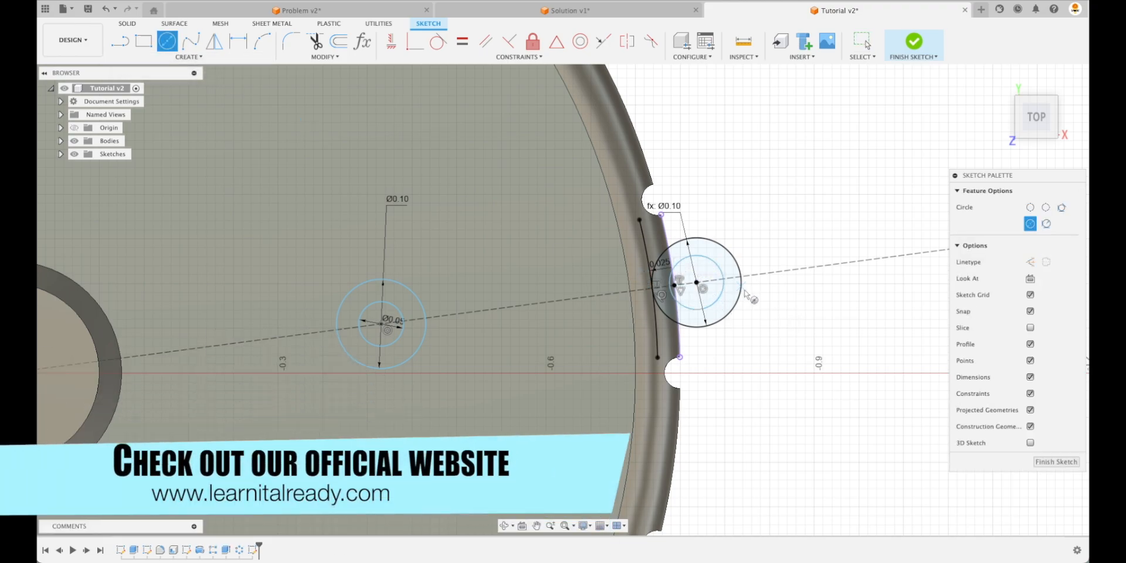
pyautogui.press('Escape')
# Dimension the new inner circle's diameter by linking it to the 0.05 in diameter dimension on the cap.
pyautogui.click(717, 301)
pyautogui.press('d')
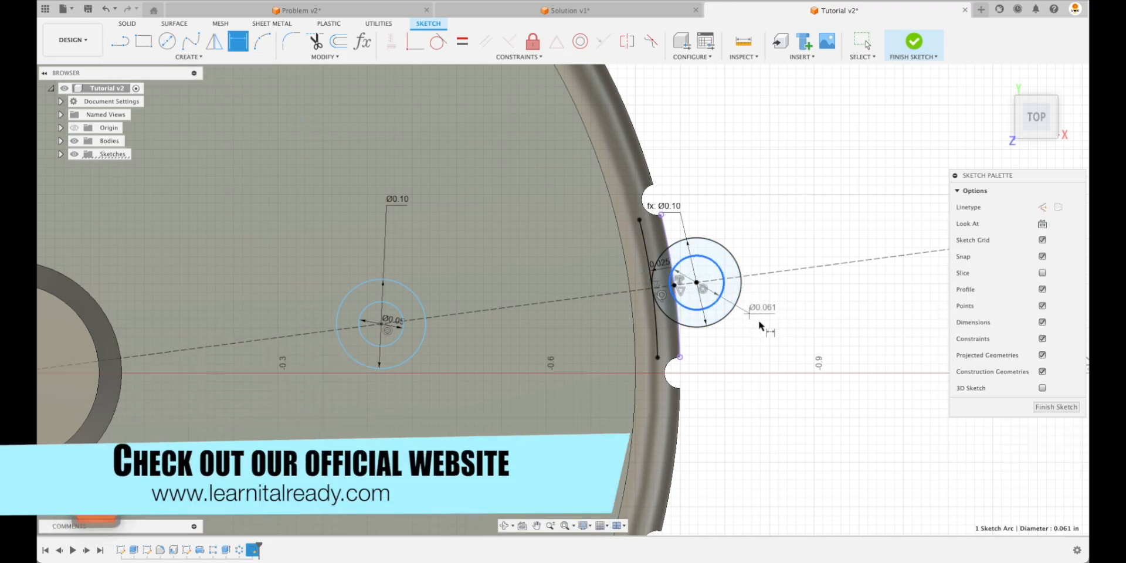
pyautogui.click(772, 345)
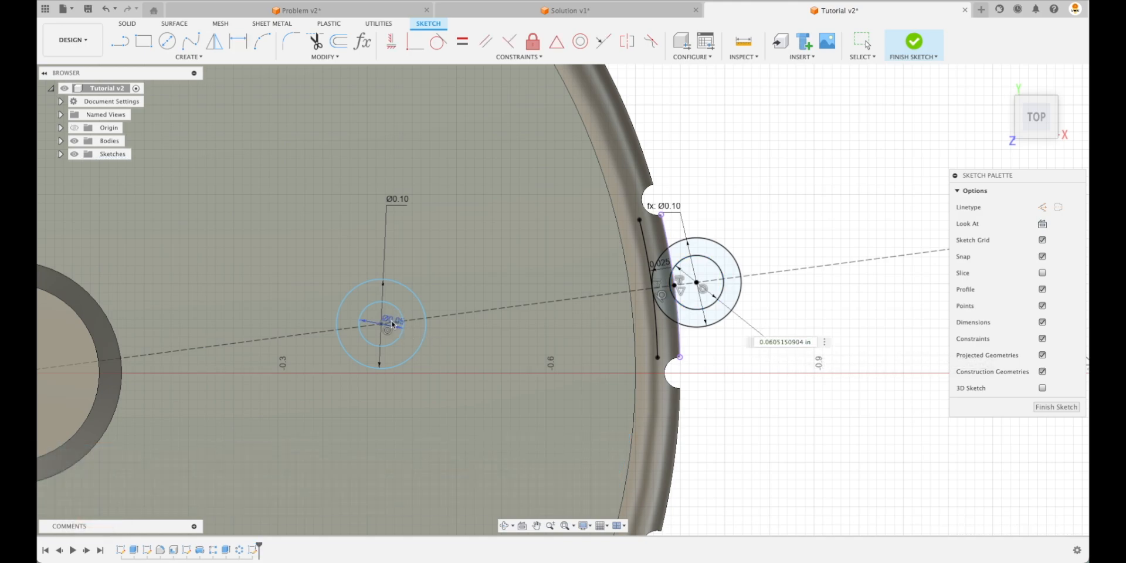
pyautogui.press('Return')
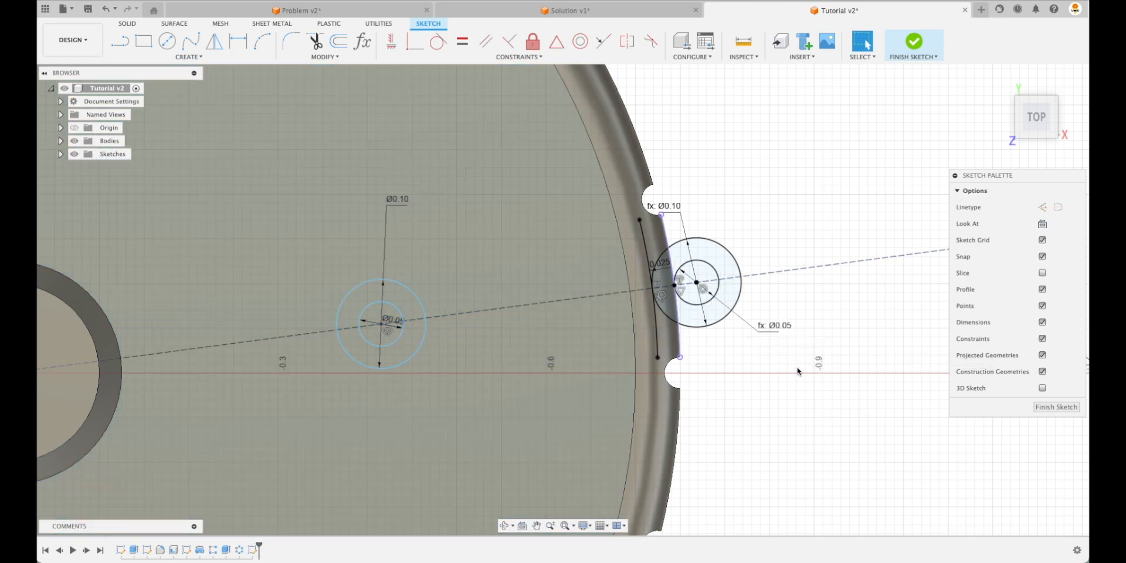
# Test the linked profiles by changing the cap's outer circle diameter to 0.15 in, to 0.125 in, and back to 0.1 in.
pyautogui.press('Escape')
pyautogui.click(435, 321)
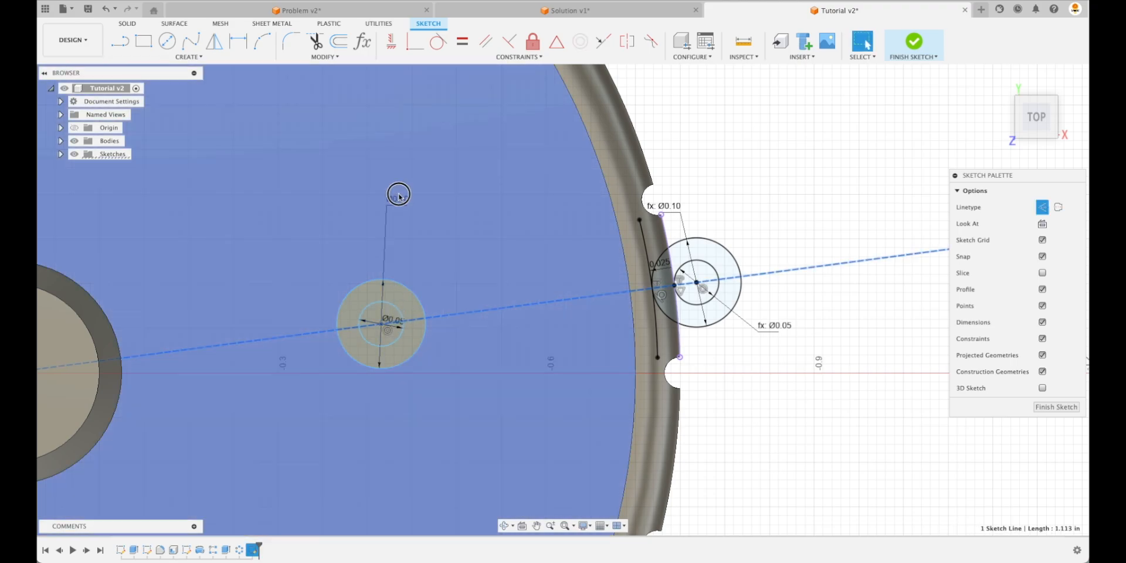
pyautogui.moveTo(399, 197); pyautogui.dragTo(409, 214)
pyautogui.doubleClick(418, 218)
pyautogui.write('5')
pyautogui.press('Return')
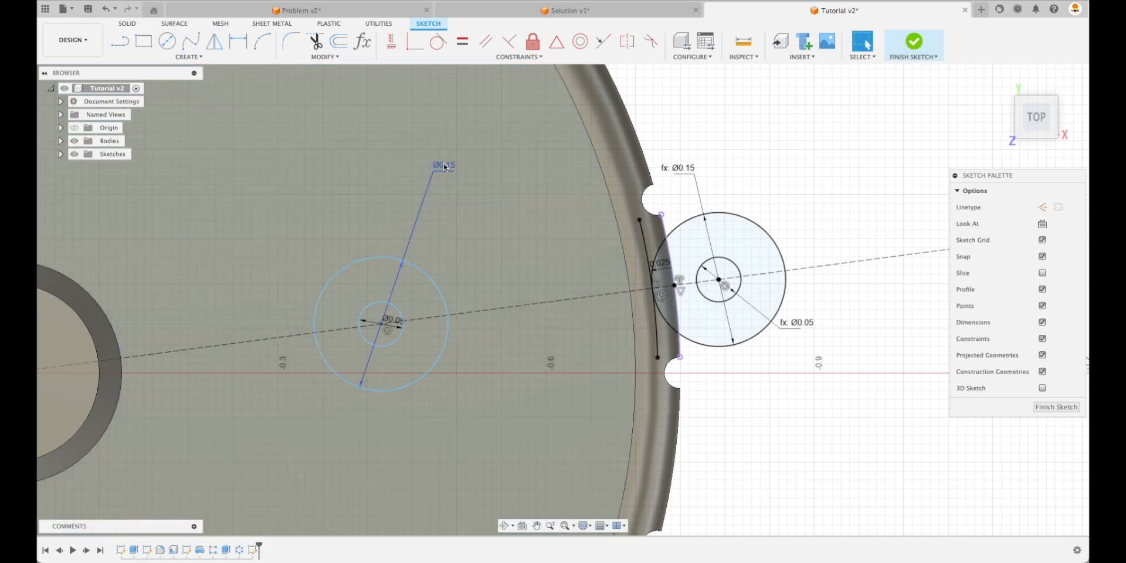
pyautogui.doubleClick(445, 166)
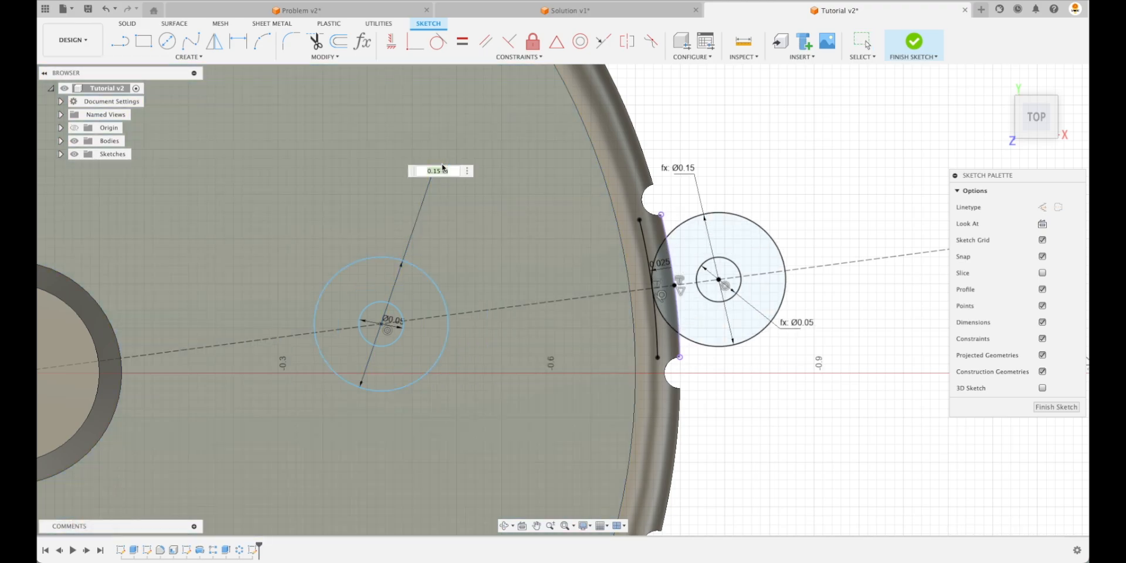
pyautogui.write('0.125')
pyautogui.press('Return')
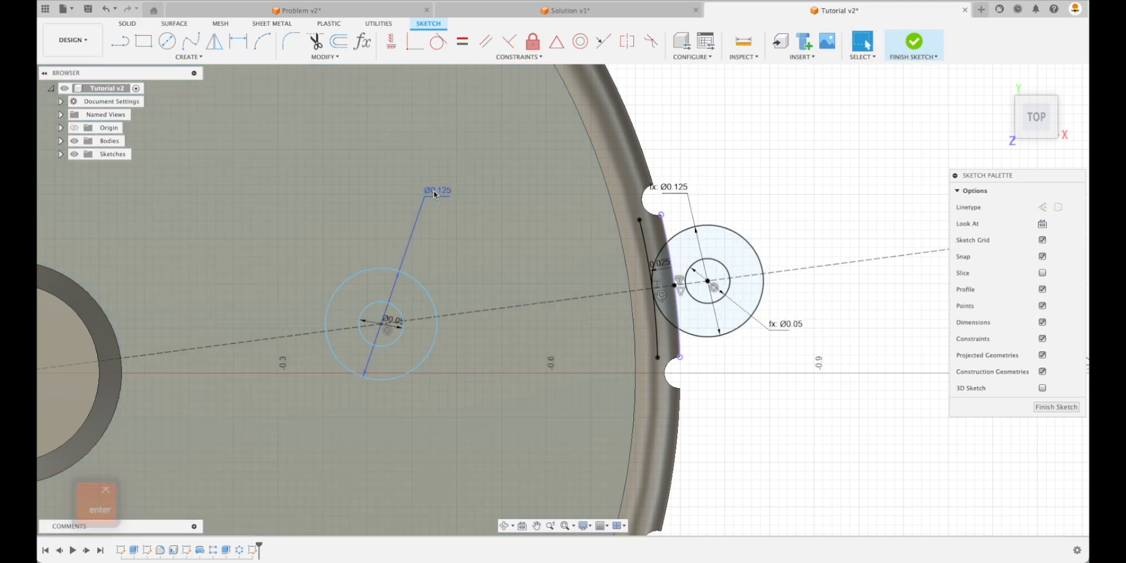
pyautogui.doubleClick(435, 194)
pyautogui.write('0.1')
pyautogui.press('Return')
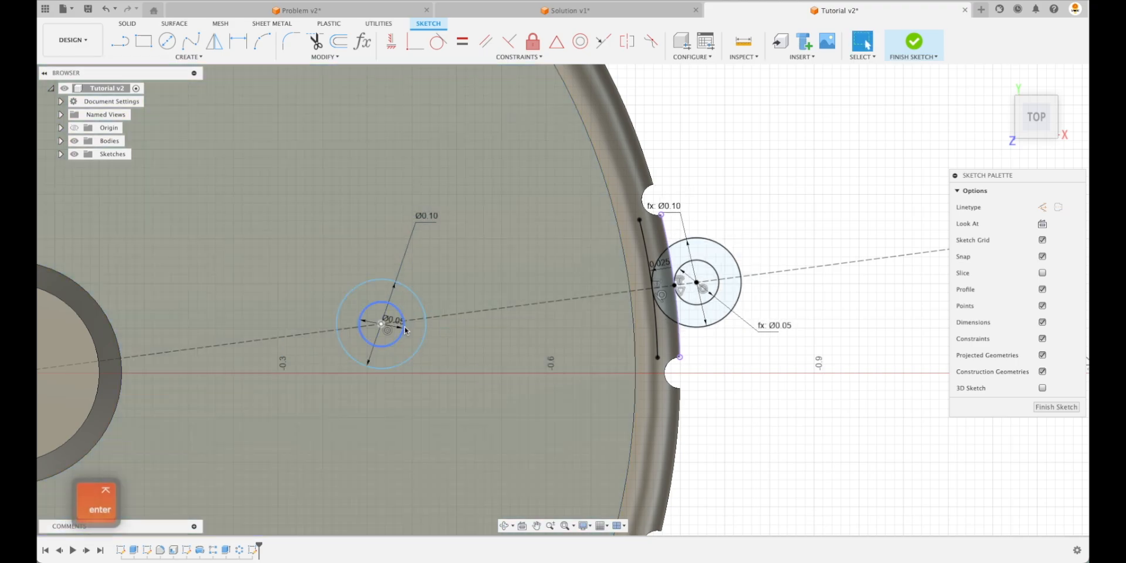
# Test the inner circle link by changing the cap's inner circle diameter to 0.075 in and back to 0.05 in.
pyautogui.click(411, 320)
pyautogui.moveTo(397, 323); pyautogui.dragTo(462, 359)
pyautogui.click(474, 359)
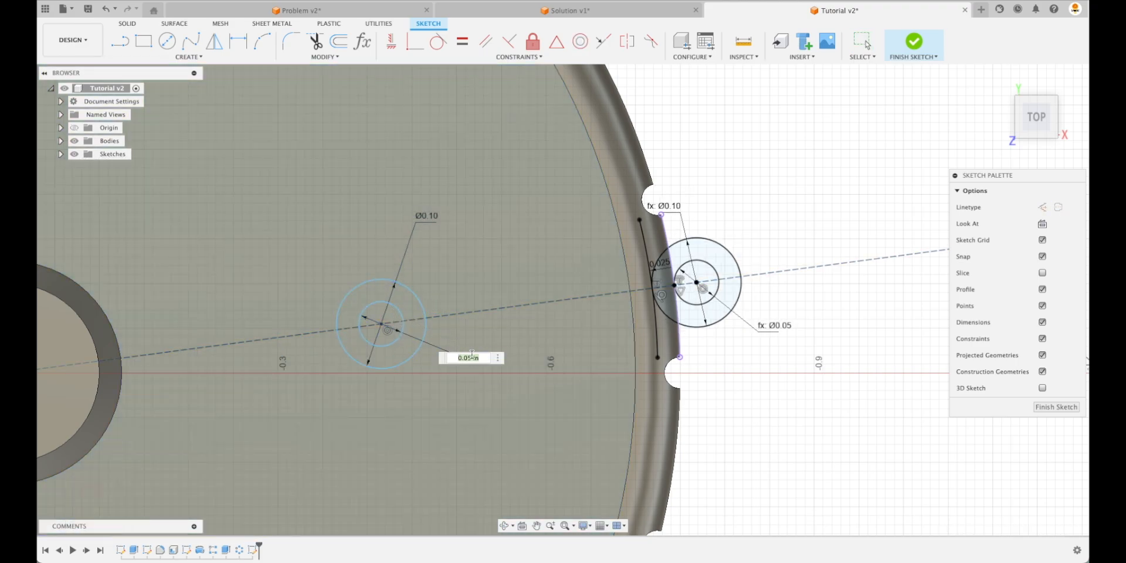
pyautogui.write('0.075')
pyautogui.press('Return')
pyautogui.doubleClick(518, 369)
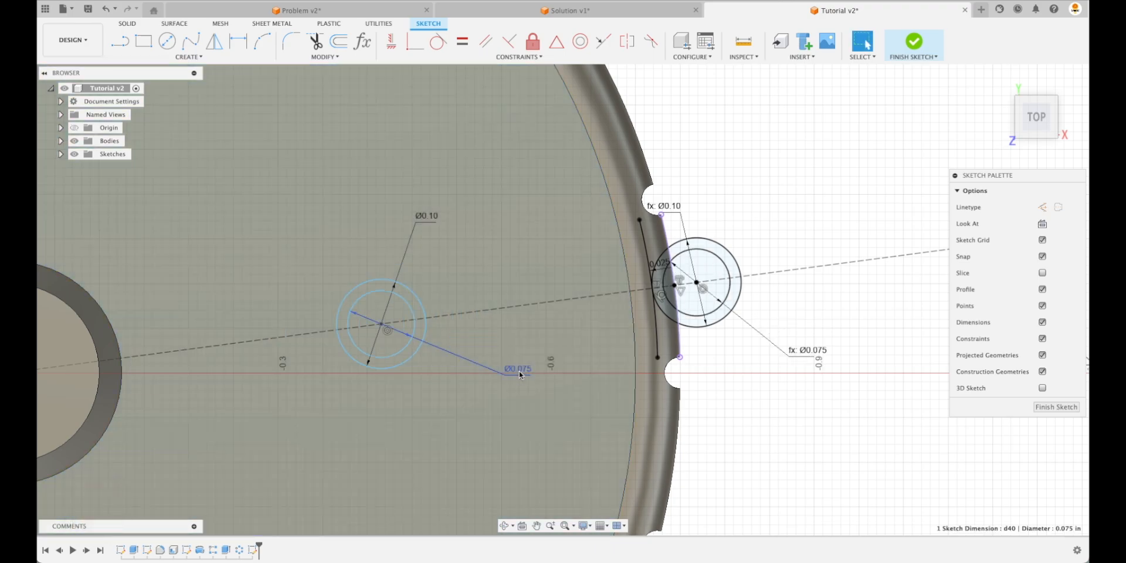
pyautogui.write('.05')
pyautogui.press('Return')
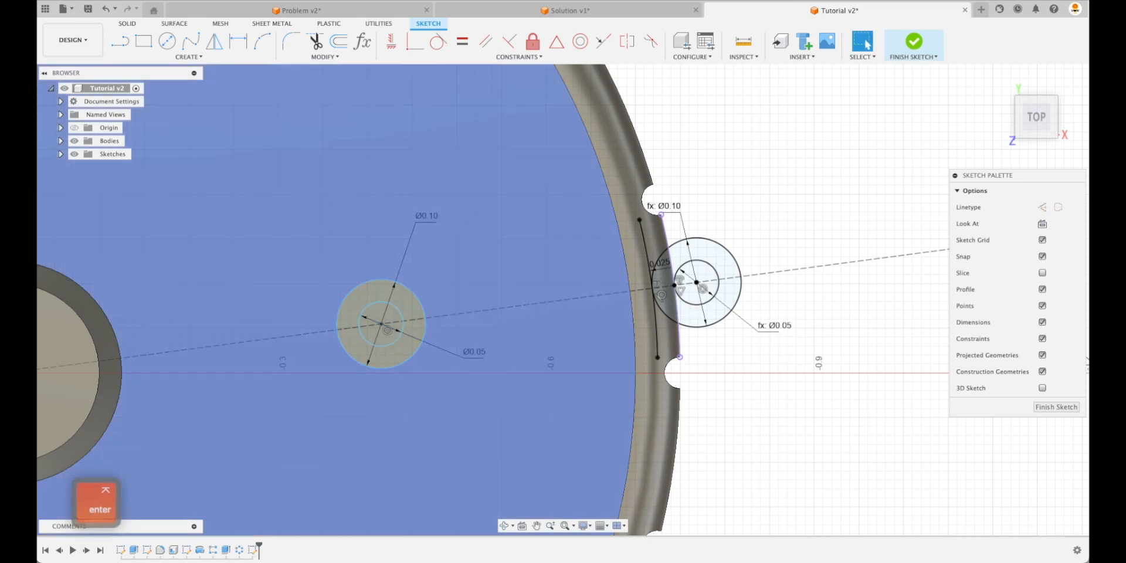
# Finish the sketch and extrude the ring at the cap's edge down to the cap's bottom face, with the To Object extent and Join operation.
pyautogui.click(1047, 408)
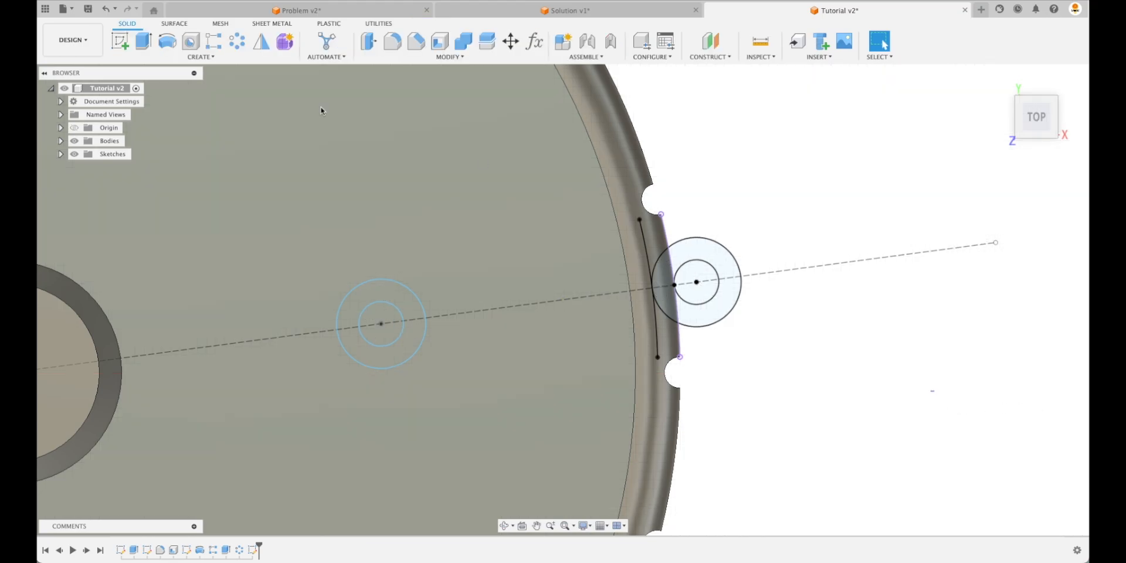
pyautogui.press('e')
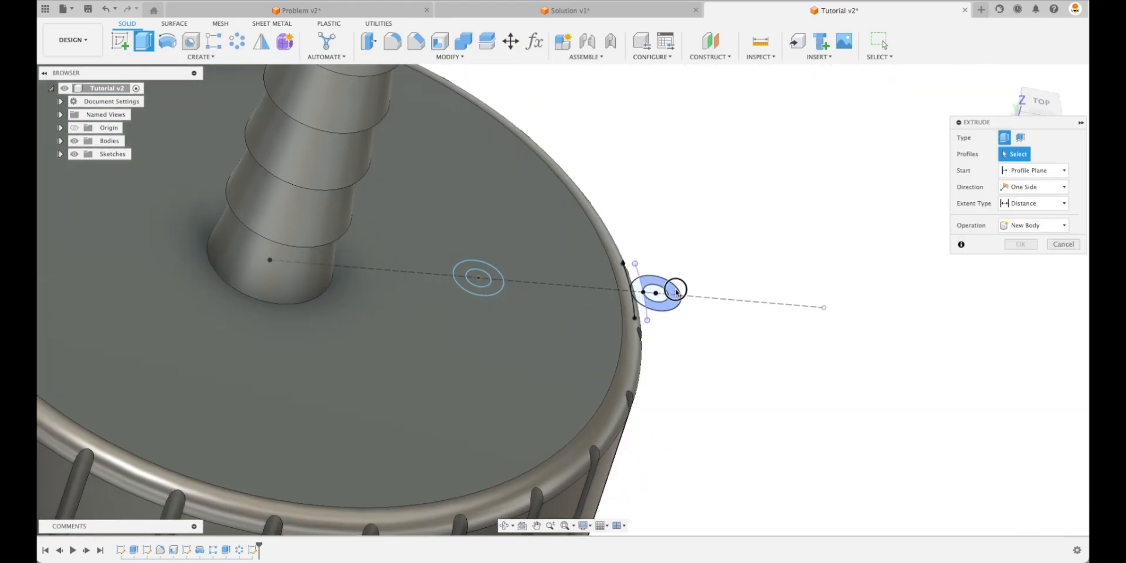
pyautogui.click(641, 298)
pyautogui.click(639, 300)
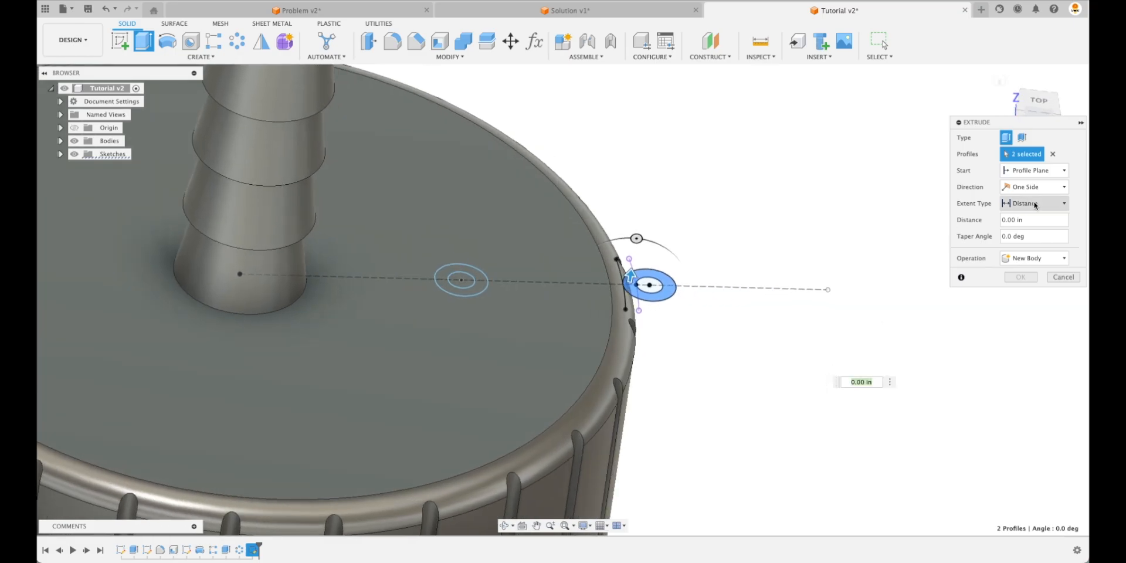
pyautogui.click(1036, 207)
pyautogui.click(1033, 232)
pyautogui.keyDown('shift'); pyautogui.moveTo(857, 380); pyautogui.dragTo(668, 459, button='middle'); pyautogui.keyUp('shift')
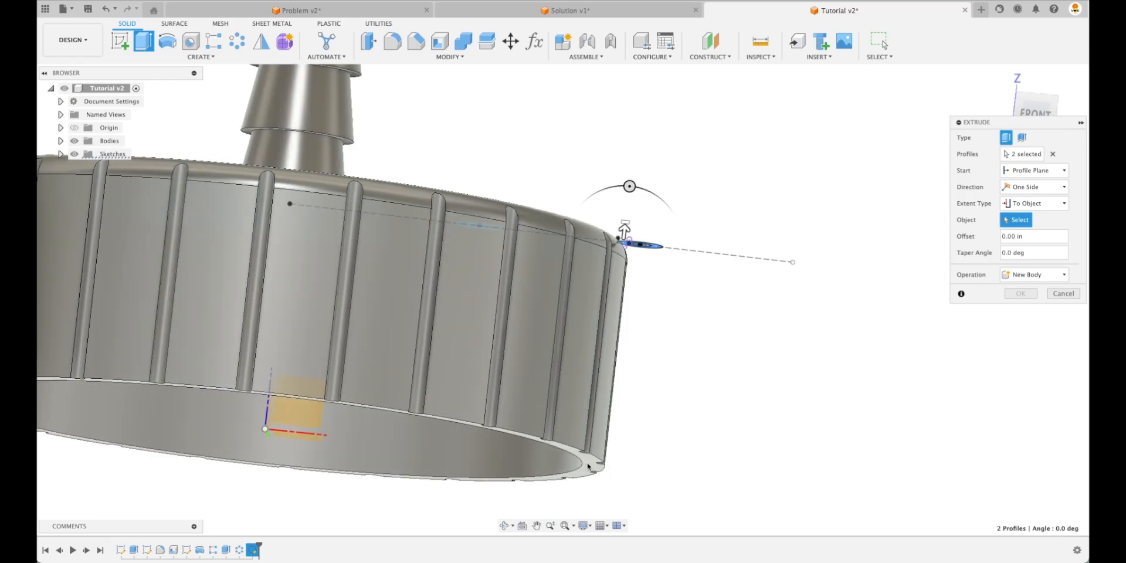
pyautogui.click(589, 468)
pyautogui.click(1036, 307)
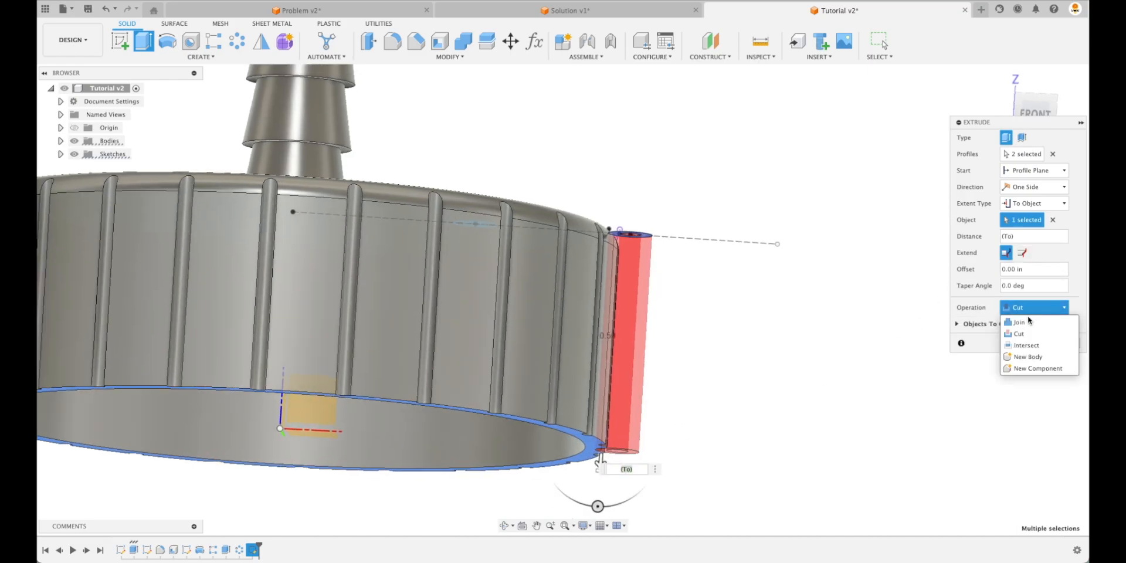
pyautogui.click(1022, 319)
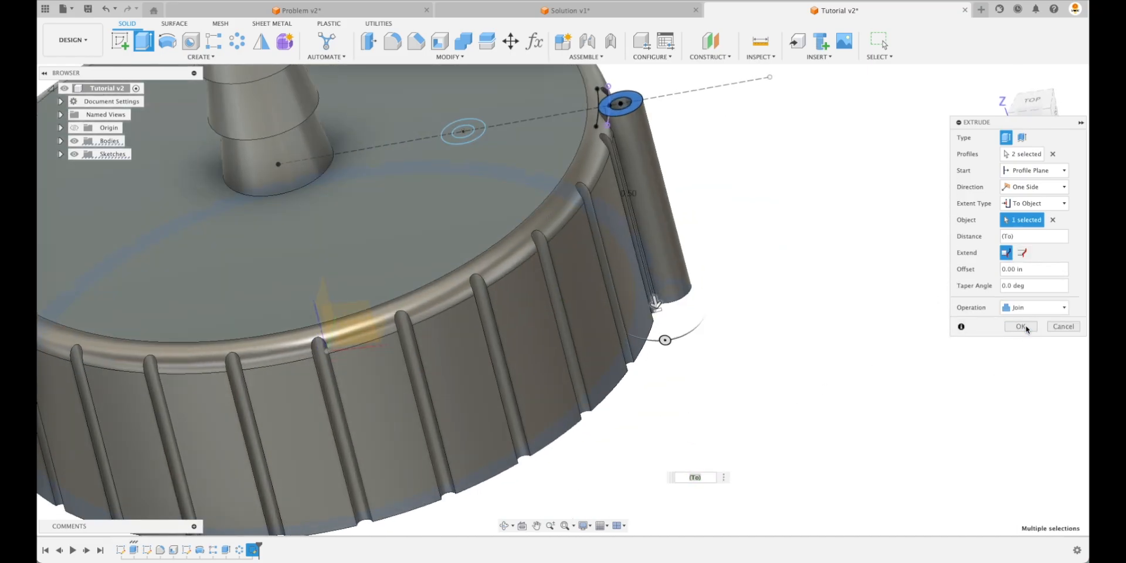
pyautogui.click(1021, 326)
# Make Sketch8 with the tube profiles visible again.
pyautogui.moveTo(947, 324); pyautogui.dragTo(767, 291, button='middle')
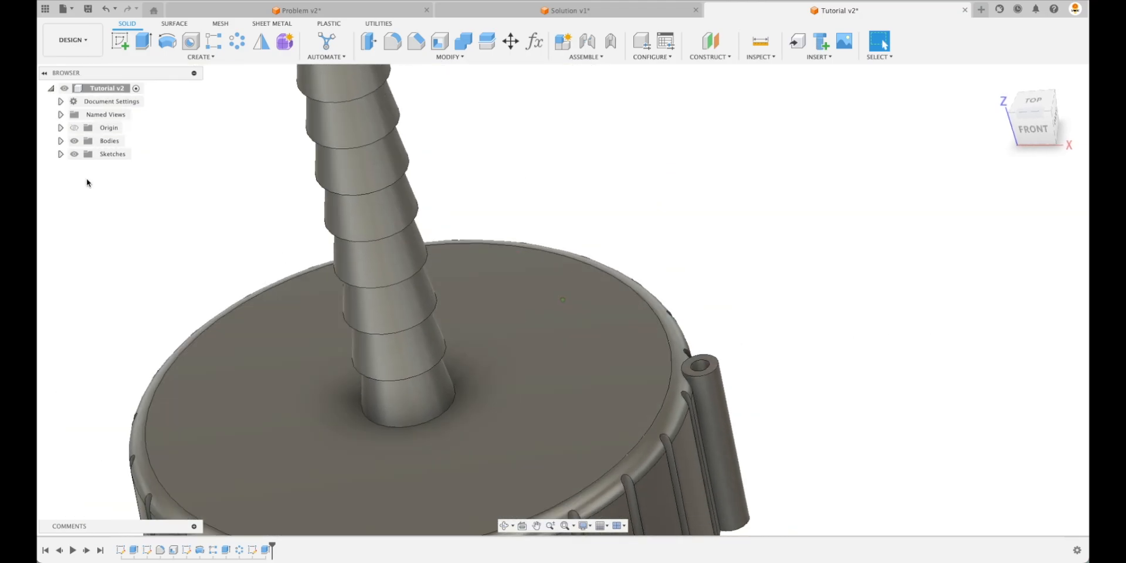
pyautogui.click(62, 155)
pyautogui.click(84, 206)
pyautogui.moveTo(483, 206)
pyautogui.keyDown('shift'); pyautogui.mouseDown(button='middle')
pyautogui.moveTo(679, 170)
pyautogui.moveTo(729, 149)
pyautogui.moveTo(749, 179)
pyautogui.mouseUp(button='middle'); pyautogui.keyUp('shift')
pyautogui.scroll(2, 739, 151)
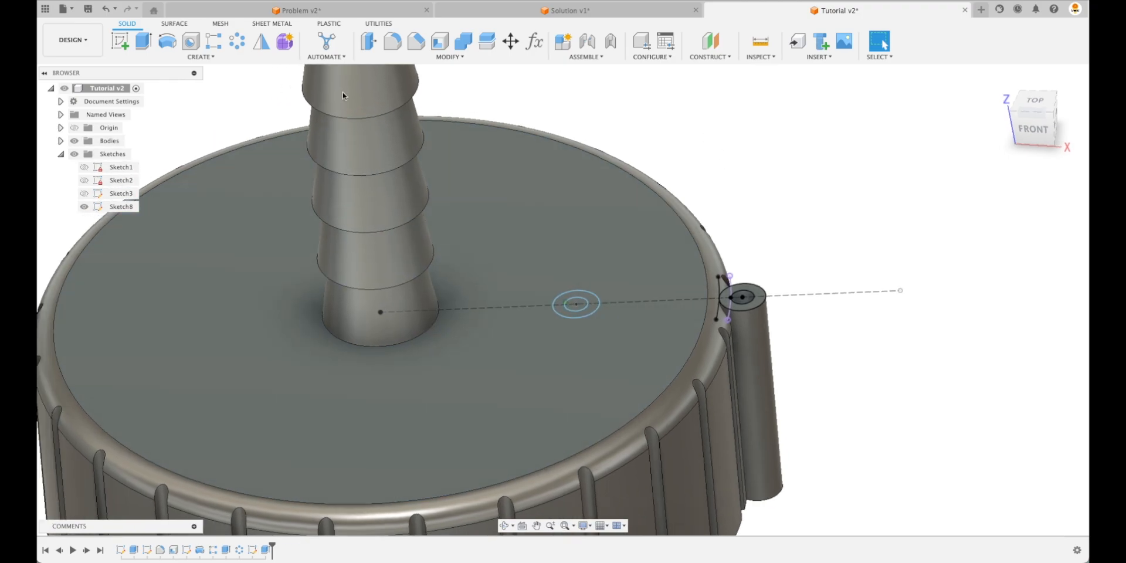
# Extrude the ring on the cap's top face upward 0.05 in, joined to the cap, and hide Sketch8.
pyautogui.click(144, 41)
pyautogui.click(574, 302)
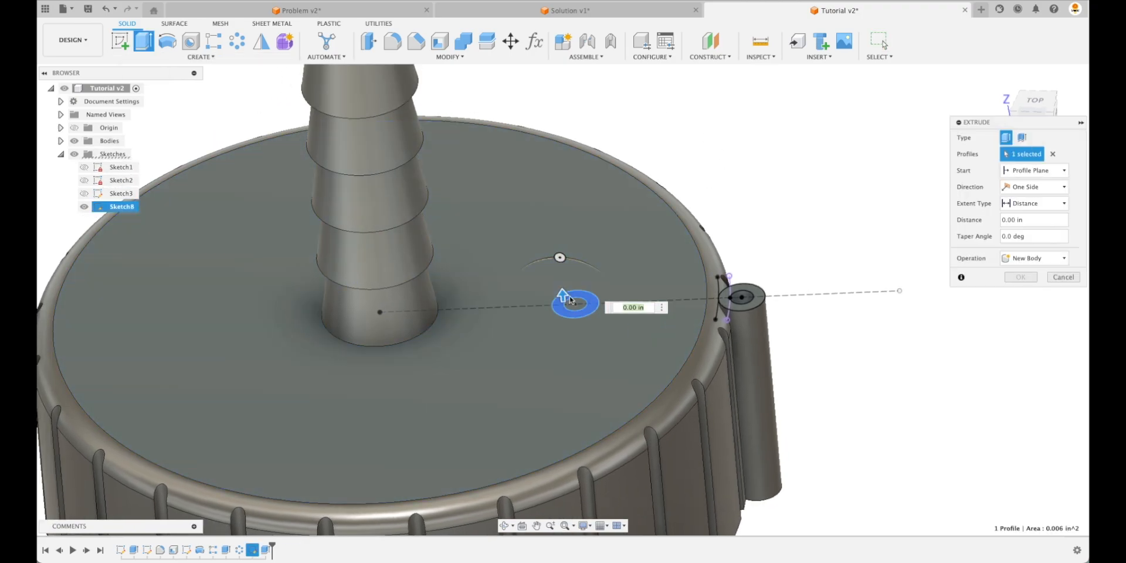
pyautogui.moveTo(562, 298); pyautogui.dragTo(561, 276)
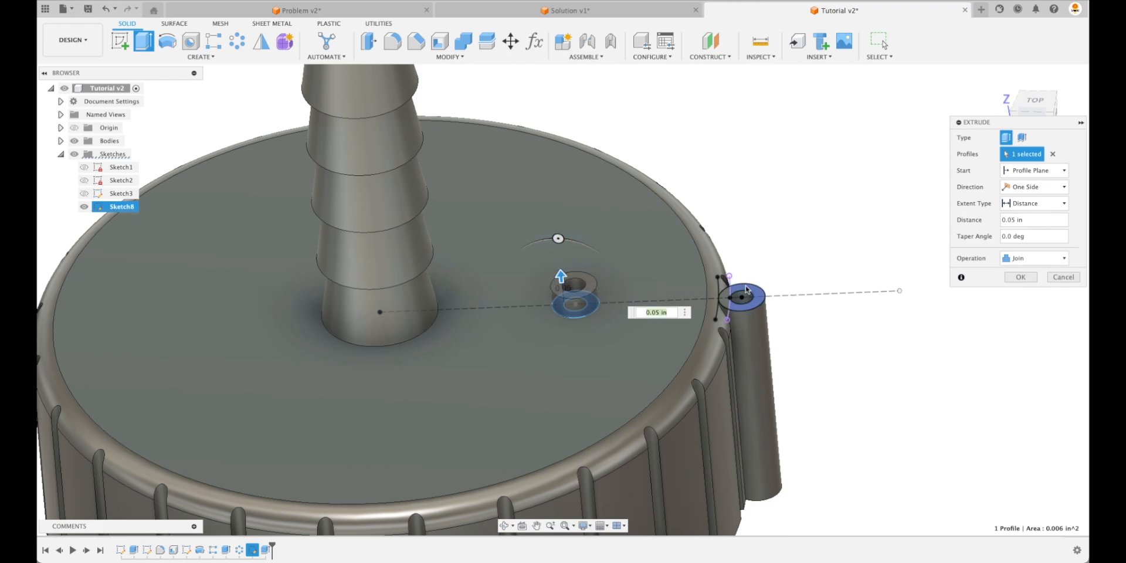
pyautogui.write('.05')
pyautogui.press('Return')
pyautogui.keyDown('shift'); pyautogui.moveTo(799, 201); pyautogui.dragTo(744, 347, button='middle'); pyautogui.keyUp('shift')
pyautogui.click(121, 207)
pyautogui.click(84, 207)
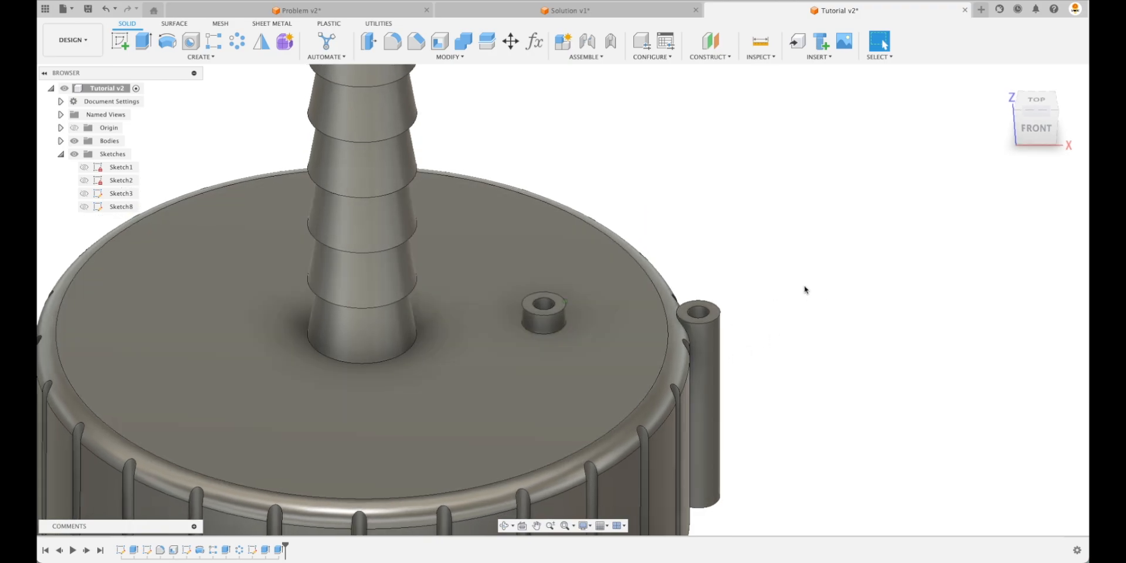
# Construct an axis through the cylindrical face of the tube at the cap's edge.
pyautogui.scroll(-1, 806, 289)
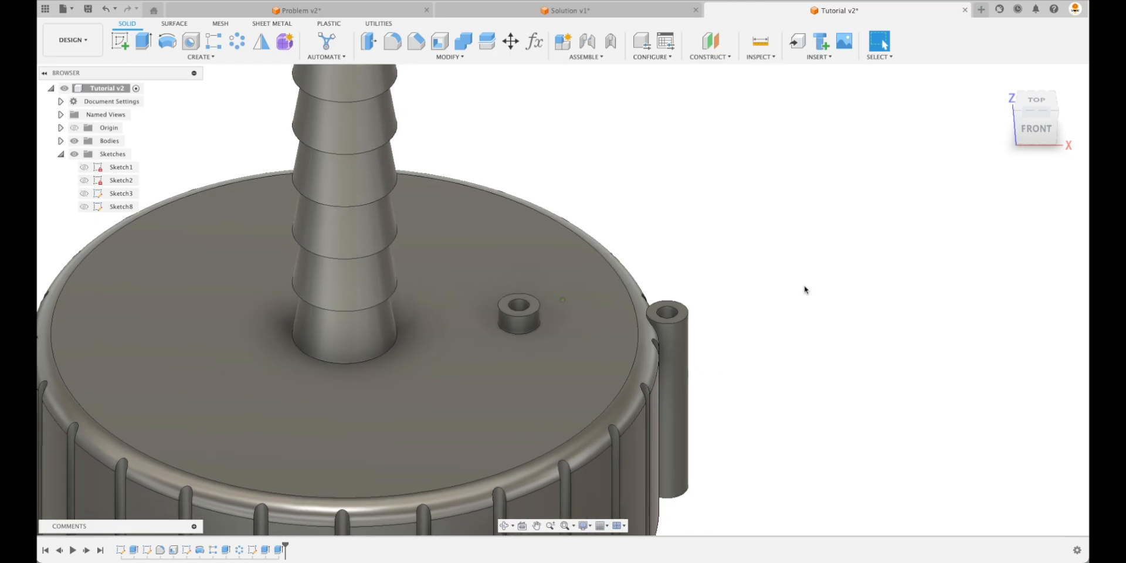
pyautogui.click(1035, 102)
pyautogui.moveTo(785, 254); pyautogui.dragTo(794, 340, button='middle')
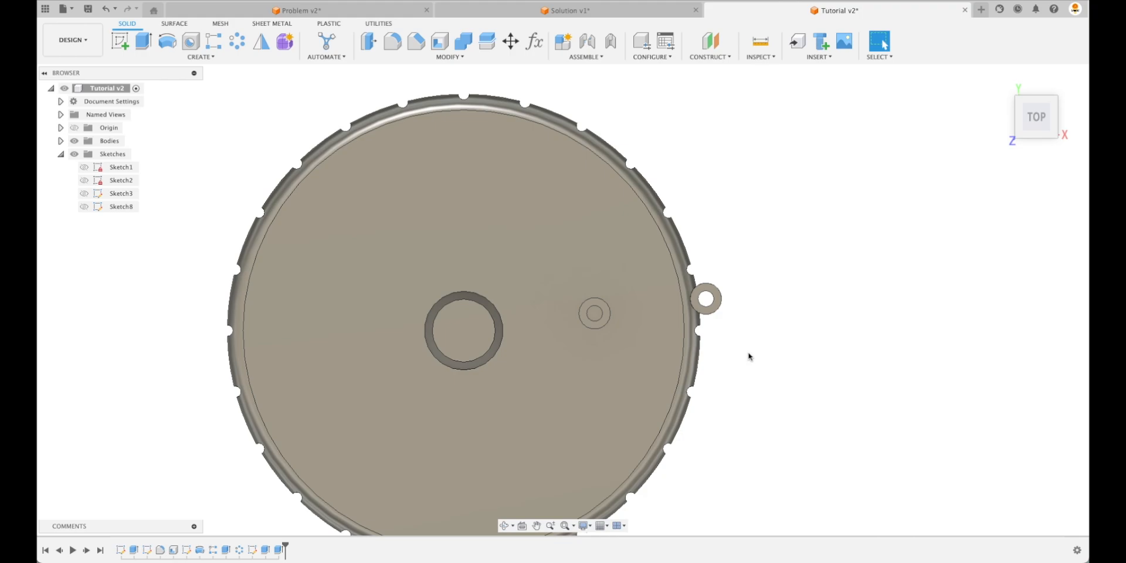
pyautogui.keyDown('shift'); pyautogui.moveTo(748, 356); pyautogui.dragTo(711, 371, button='middle'); pyautogui.keyUp('shift')
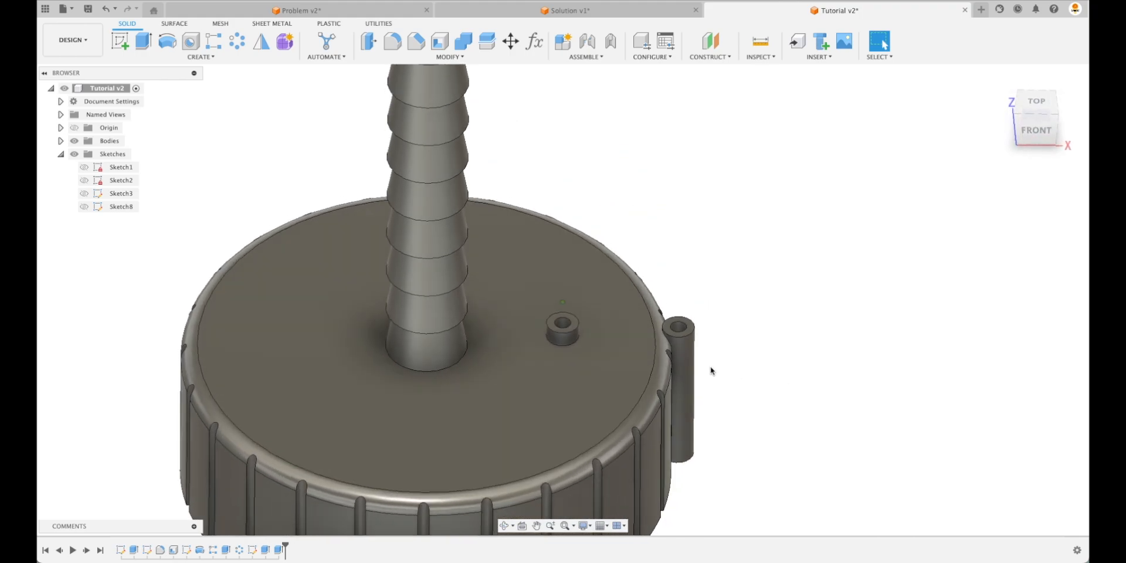
pyautogui.moveTo(800, 320); pyautogui.dragTo(683, 343, button='middle')
pyautogui.keyDown('shift'); pyautogui.moveTo(831, 303); pyautogui.dragTo(823, 258, button='middle'); pyautogui.keyUp('shift')
pyautogui.click(722, 58)
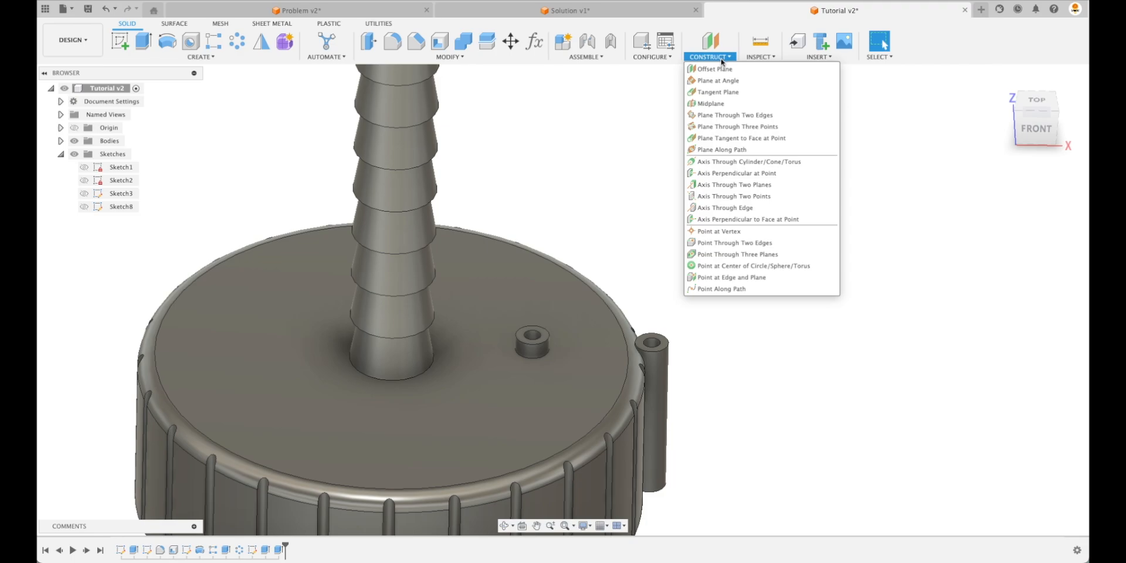
pyautogui.click(763, 164)
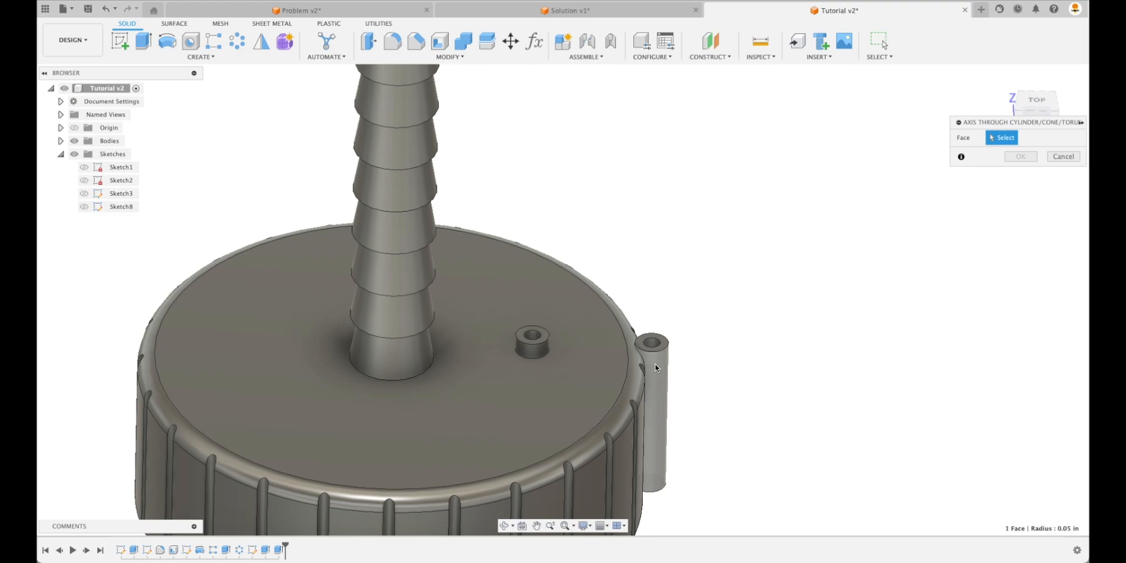
pyautogui.click(654, 375)
pyautogui.click(1021, 157)
# Construct a second axis through the cylindrical face of the short tube on the cap.
pyautogui.rightClick(782, 214)
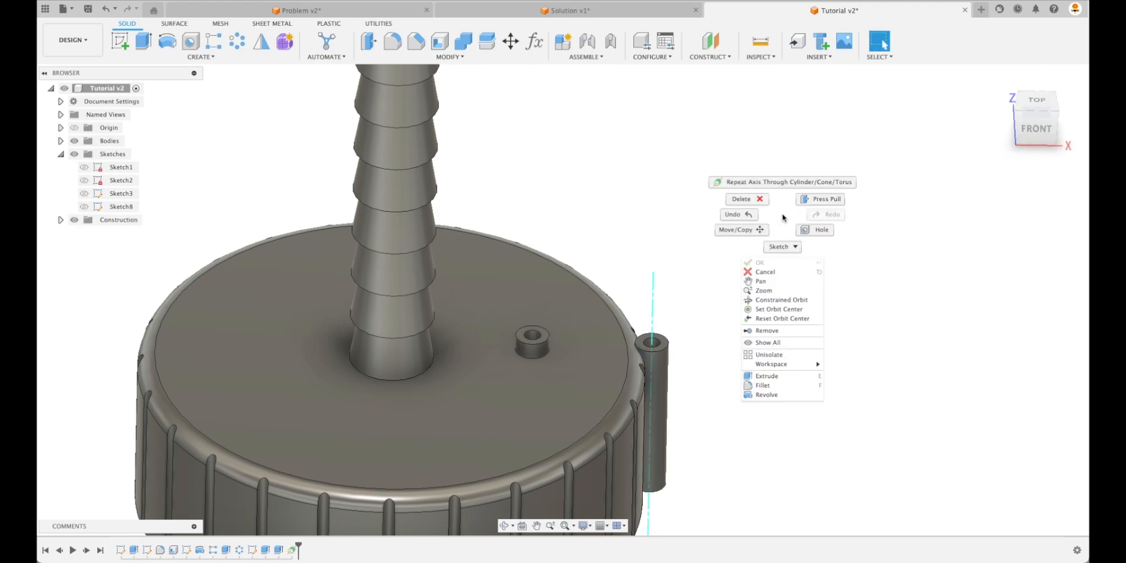
pyautogui.click(782, 183)
pyautogui.click(540, 349)
pyautogui.click(1021, 157)
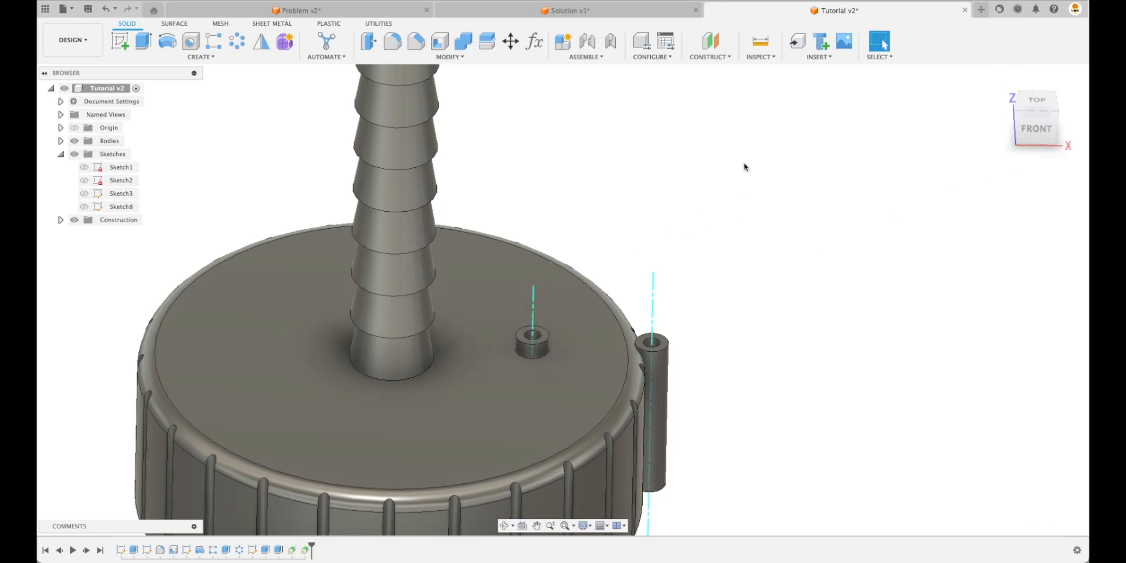
# Construct a plane through the two tube axes using Plane Through Two Edges.
pyautogui.click(717, 57)
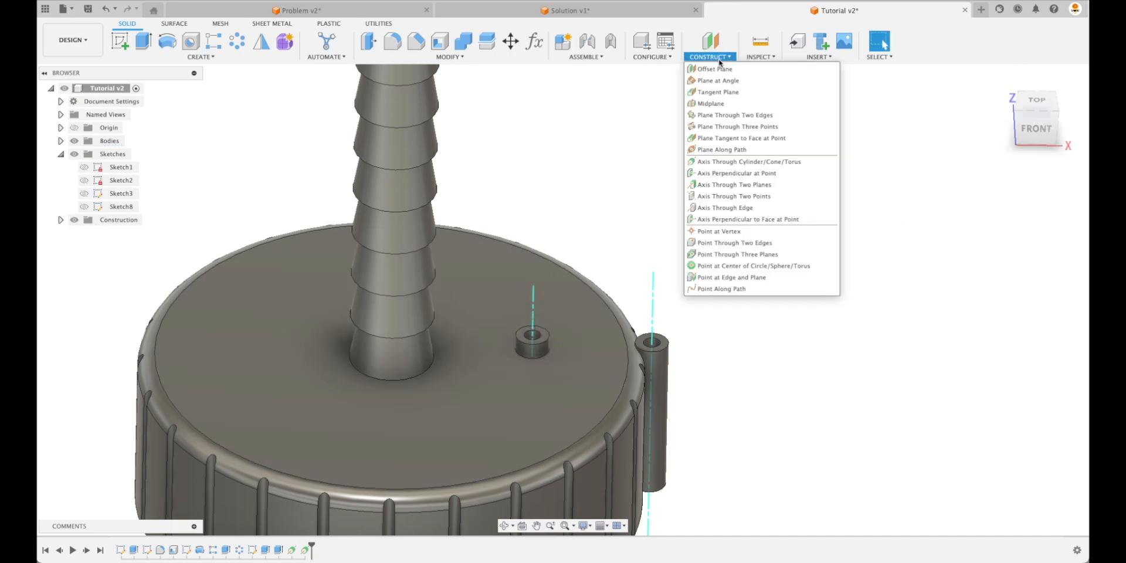
pyautogui.click(739, 116)
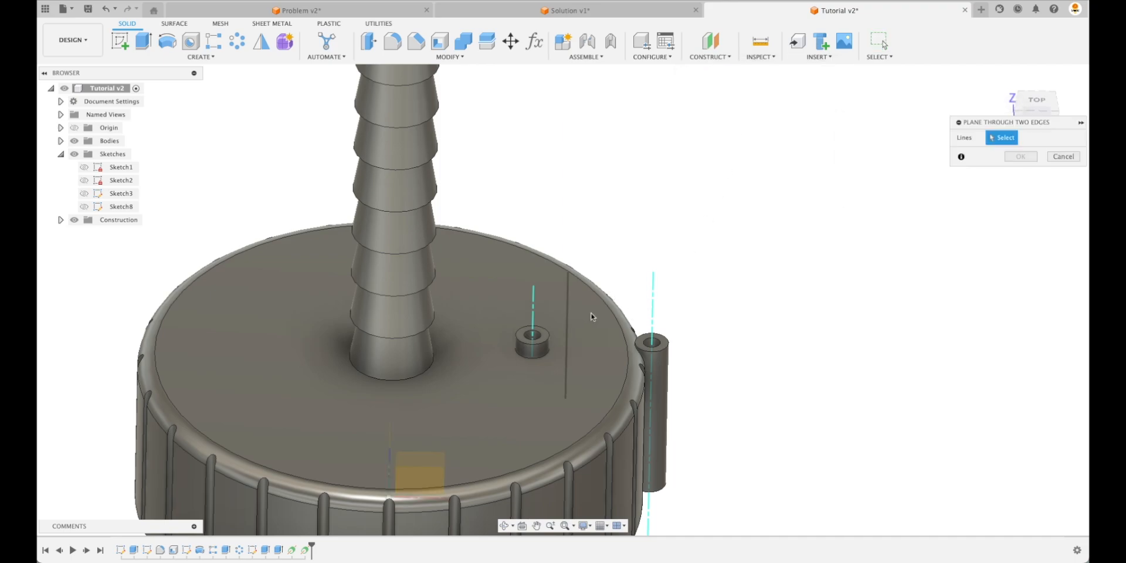
pyautogui.click(653, 301)
pyautogui.click(533, 317)
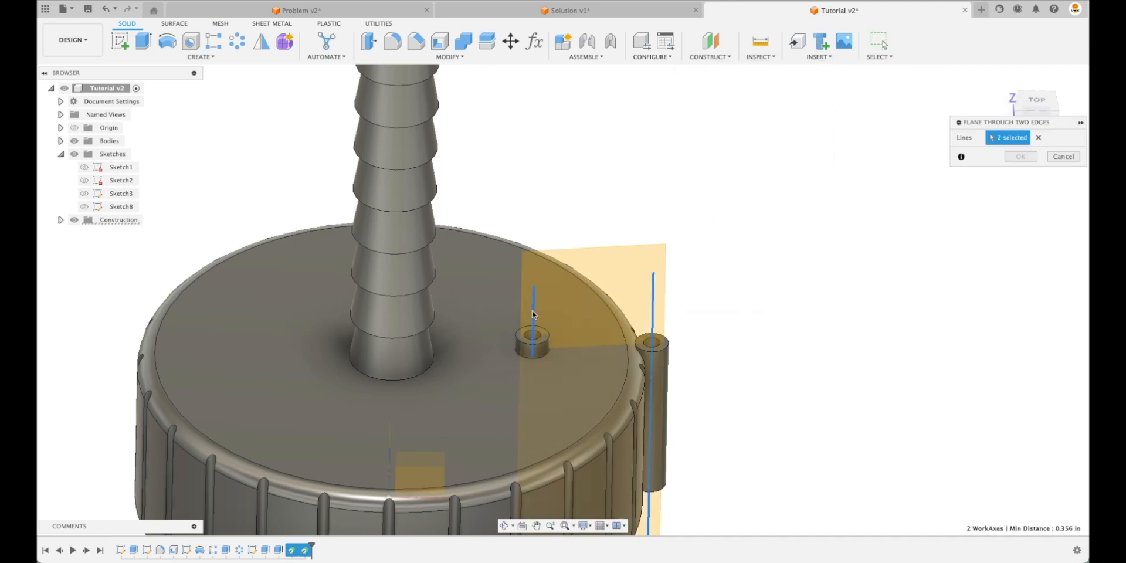
pyautogui.click(1021, 157)
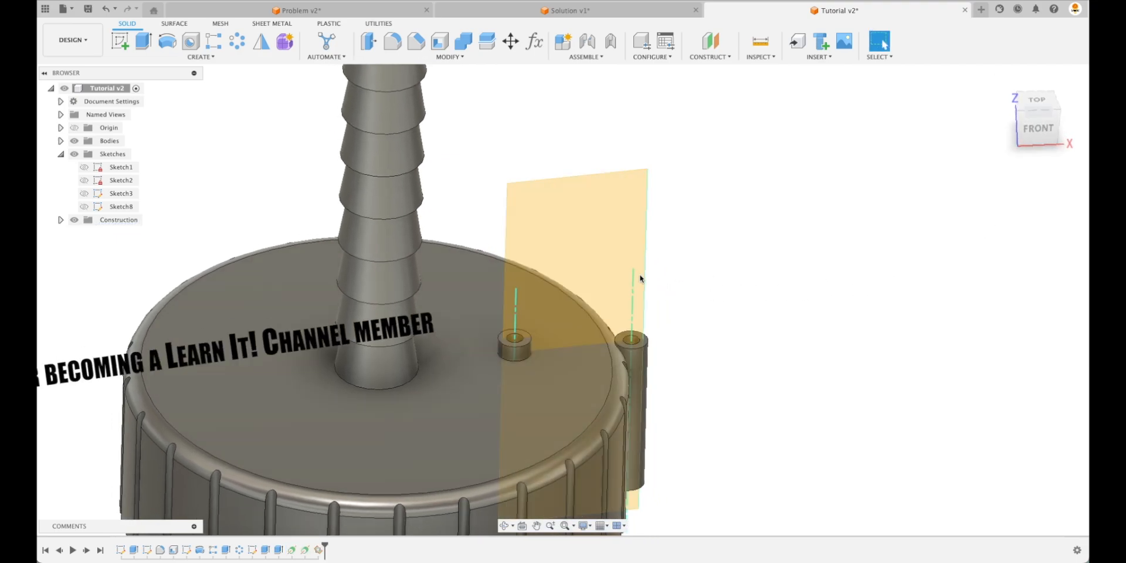
# Start a sketch on the plane through the tube axes and project the inner circular edges of both tubes into it.
pyautogui.click(120, 41)
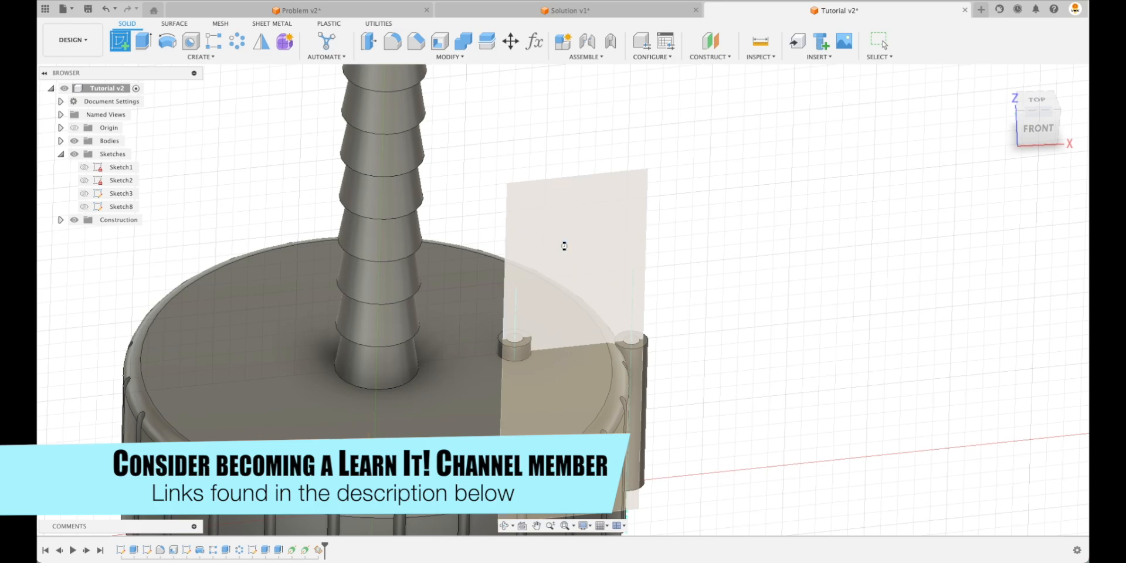
pyautogui.click(561, 244)
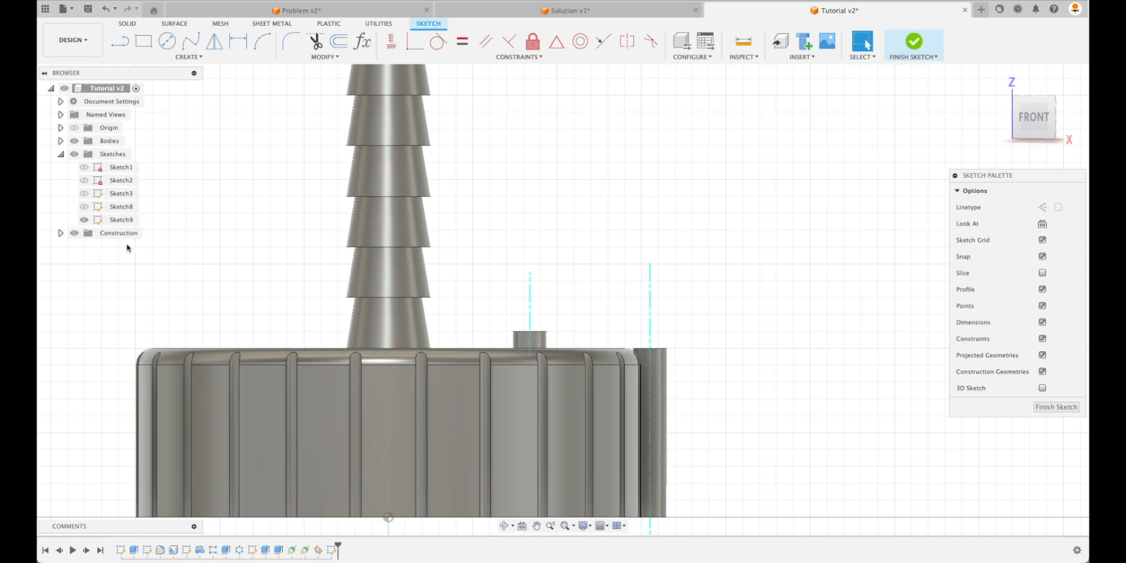
pyautogui.moveTo(998, 126); pyautogui.dragTo(763, 339)
pyautogui.scroll(3, 762, 339)
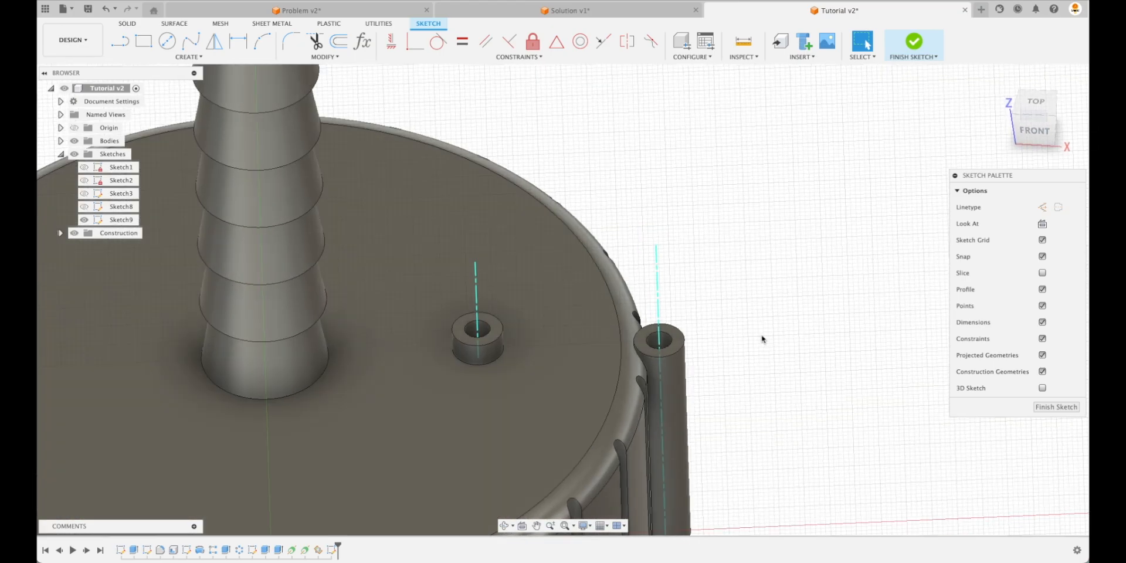
pyautogui.press('p')
pyautogui.click(669, 339)
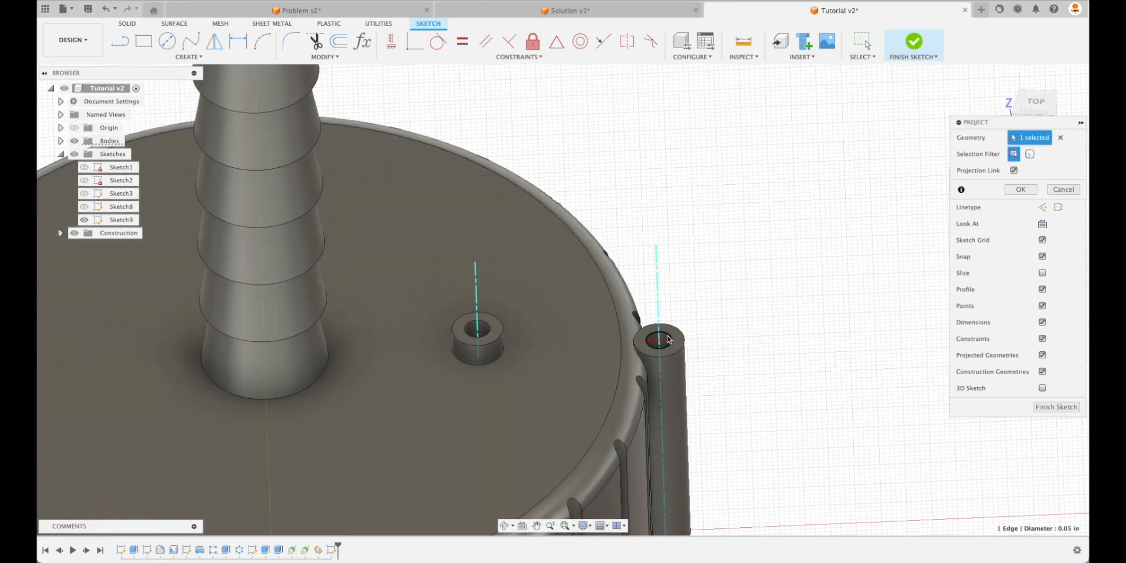
pyautogui.click(486, 325)
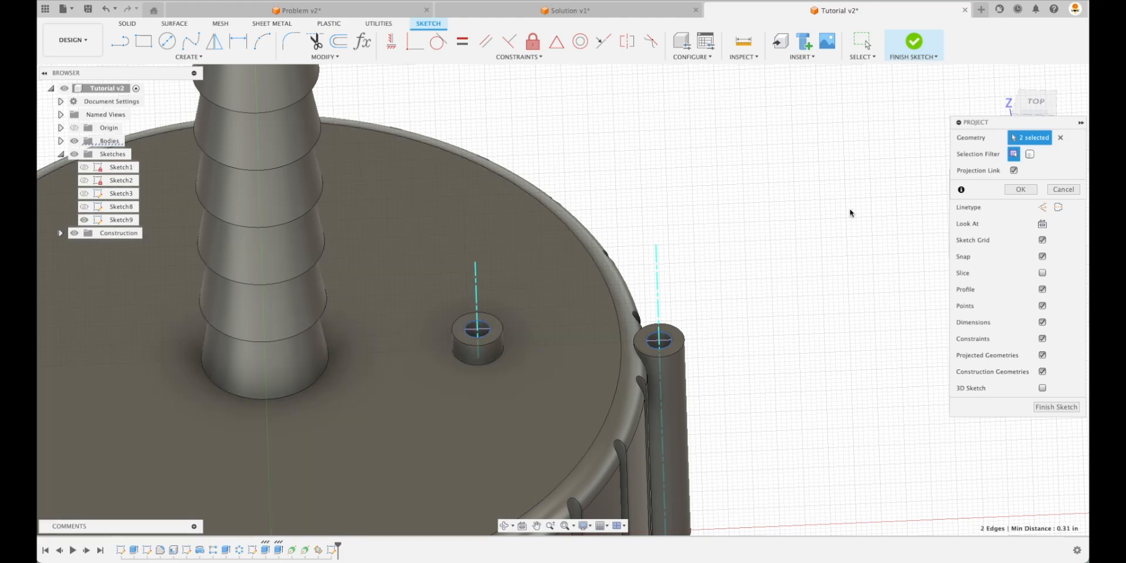
pyautogui.click(1021, 189)
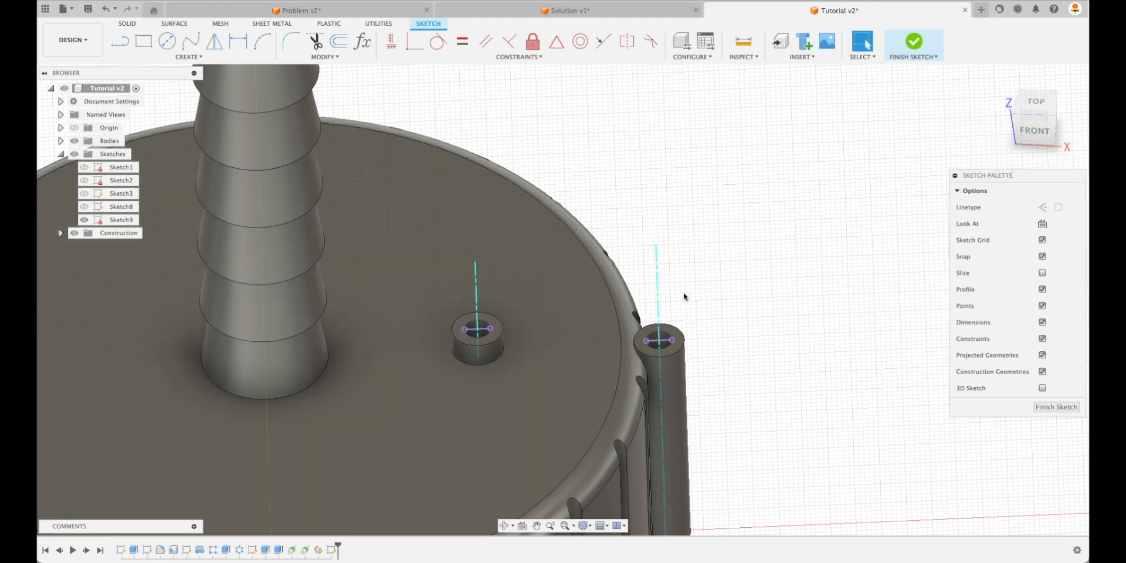
# Hide the two construction axes, finish the sketch and hide all bodies, keeping Sketch9 visible.
pyautogui.click(60, 232)
pyautogui.click(85, 259)
pyautogui.click(84, 246)
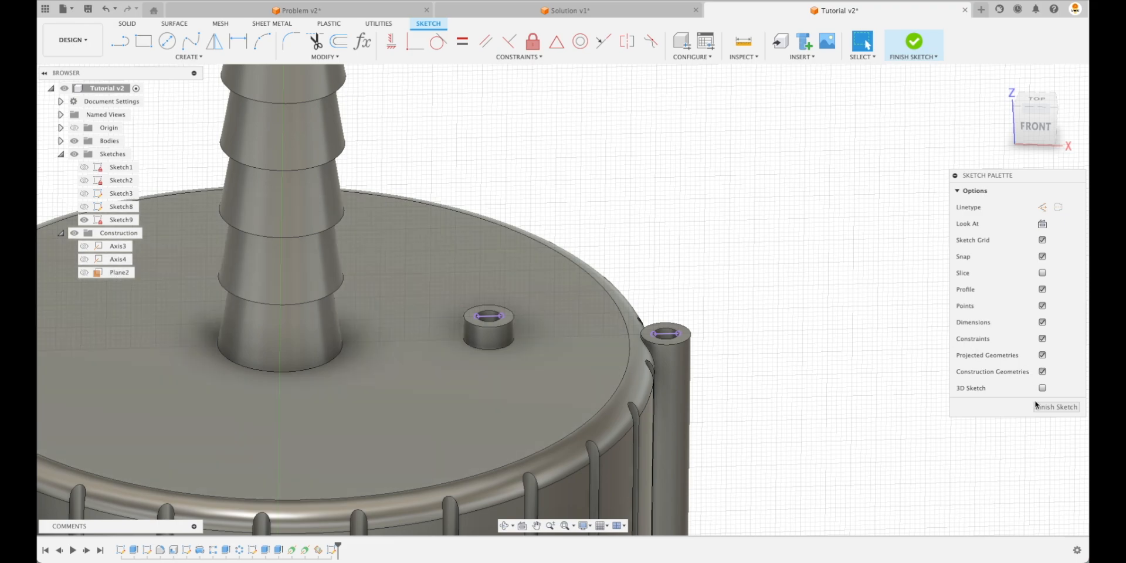
pyautogui.click(1056, 407)
pyautogui.click(86, 224)
pyautogui.click(75, 141)
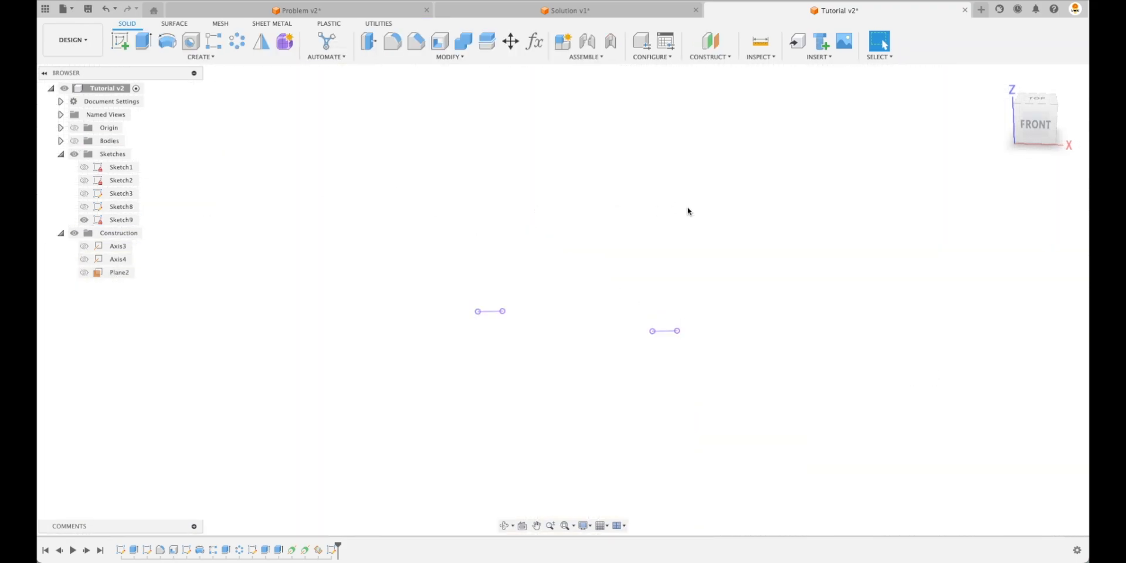
# Reopen Sketch9 and draw a vertical line downward from the midpoint of the short cap tube's projected edge.
pyautogui.doubleClick(332, 549)
pyautogui.scroll(2, 748, 435)
pyautogui.click(125, 48)
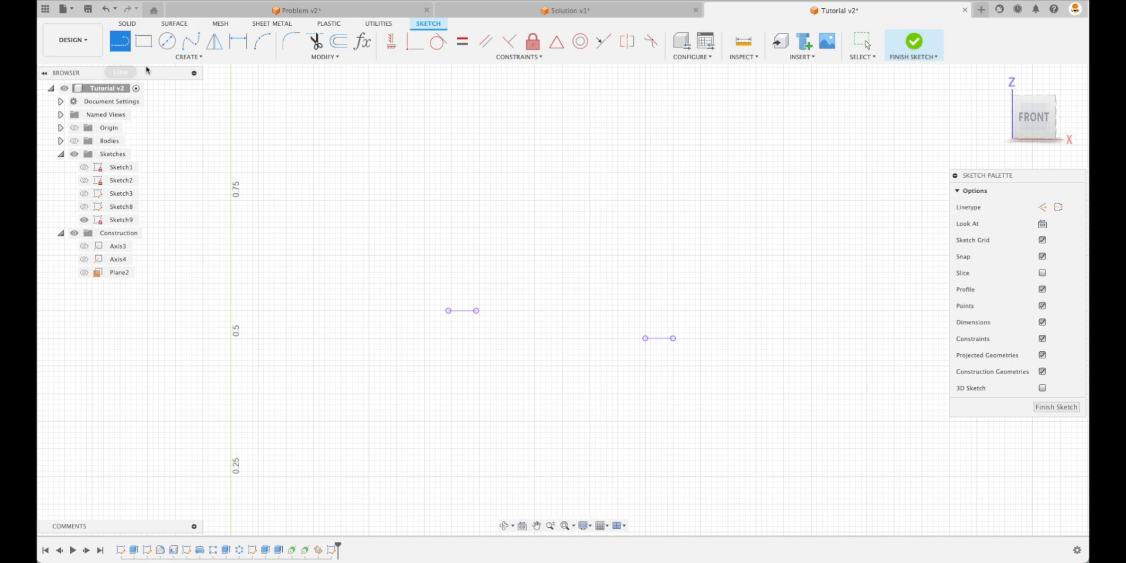
pyautogui.click(463, 393)
pyautogui.press('Escape')
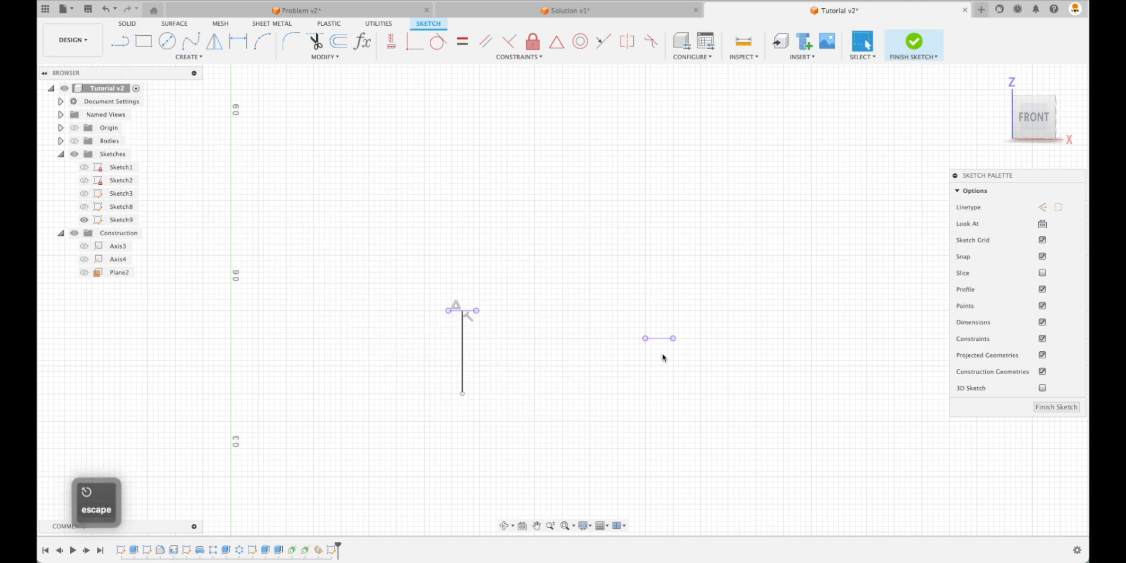
# Draw a second vertical line about 0.13 in down from the outer tube's projected midpoint and convert both lines to construction.
pyautogui.rightClick(718, 377)
pyautogui.click(722, 349)
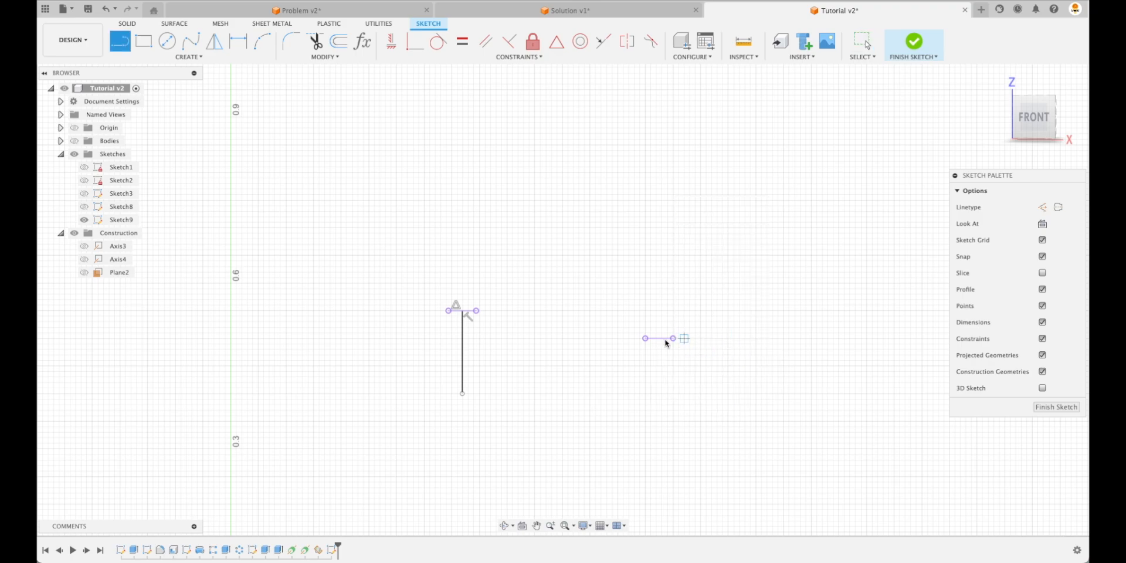
pyautogui.click(658, 338)
pyautogui.click(659, 410)
pyautogui.press('Escape')
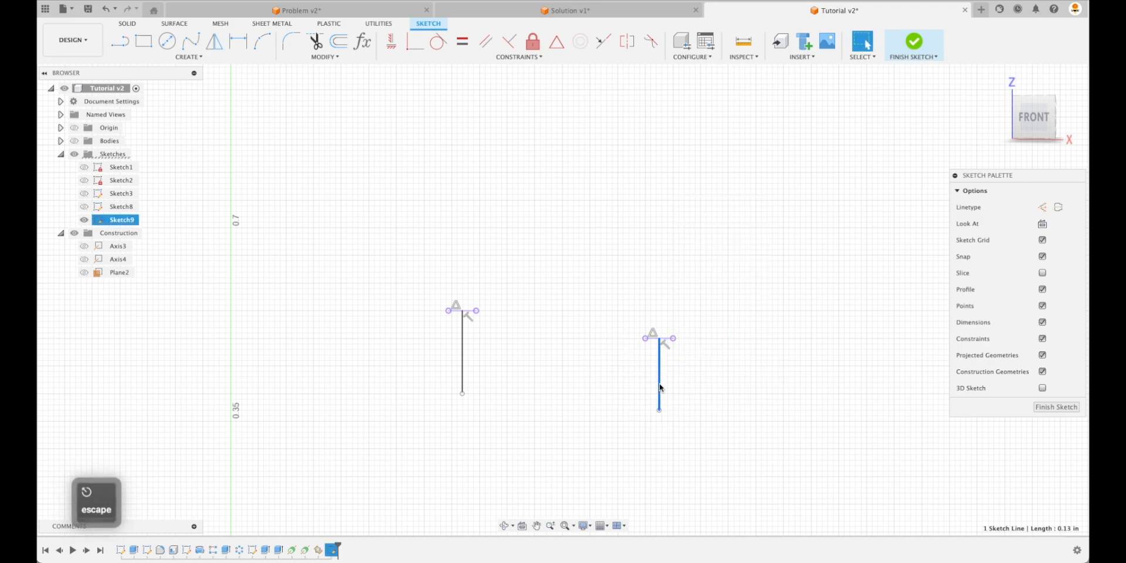
pyautogui.press('x')
pyautogui.press('Escape')
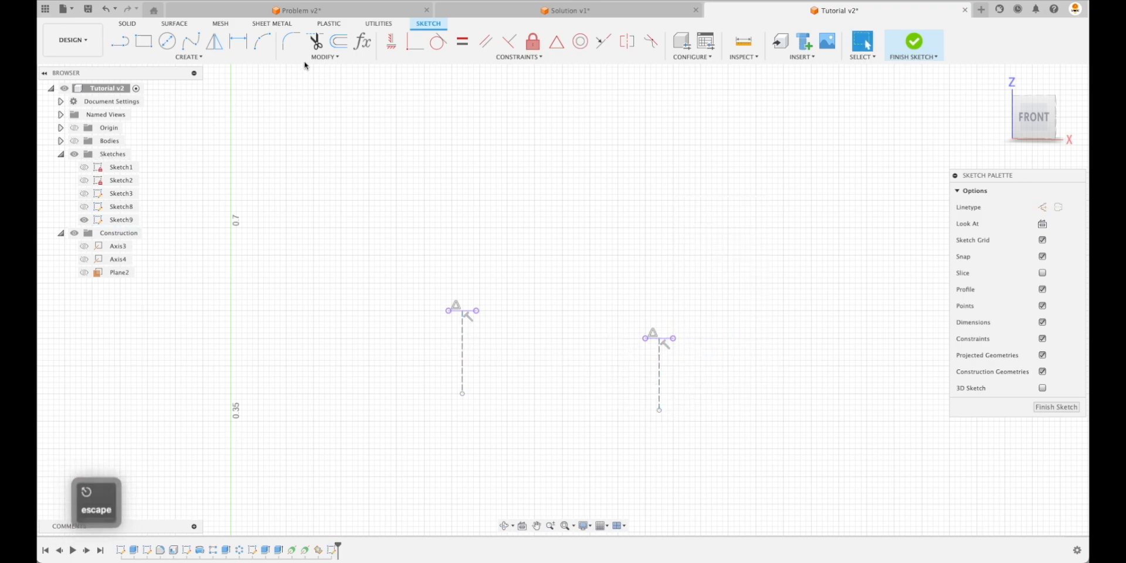
# Draw a three-point arc bridging the tops of both construction lines and try to make it tangent to the short tube's line.
pyautogui.click(263, 41)
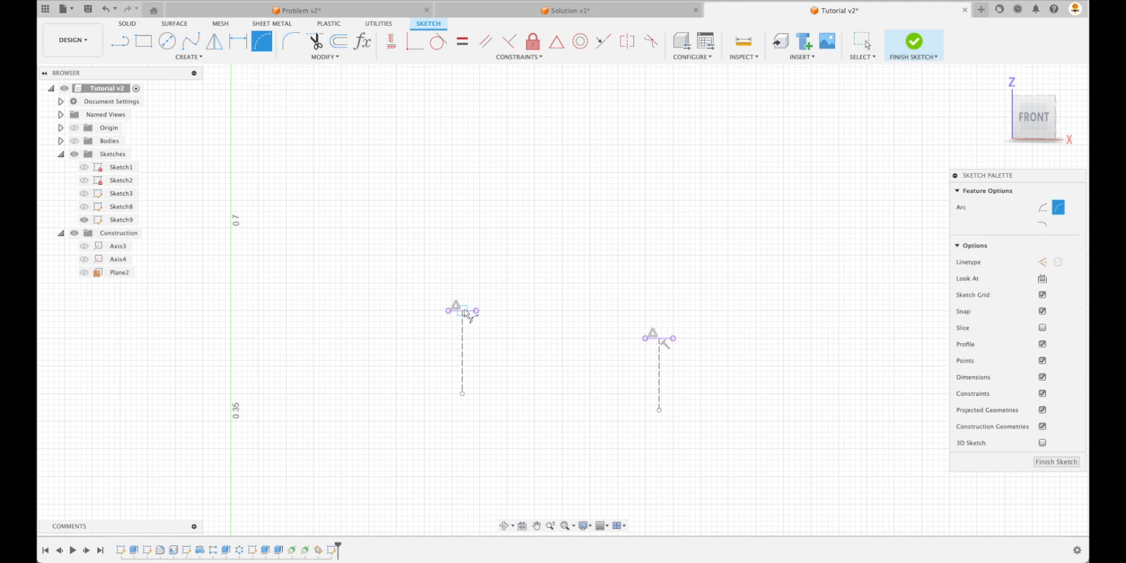
pyautogui.click(660, 338)
pyautogui.click(566, 241)
pyautogui.press('Escape')
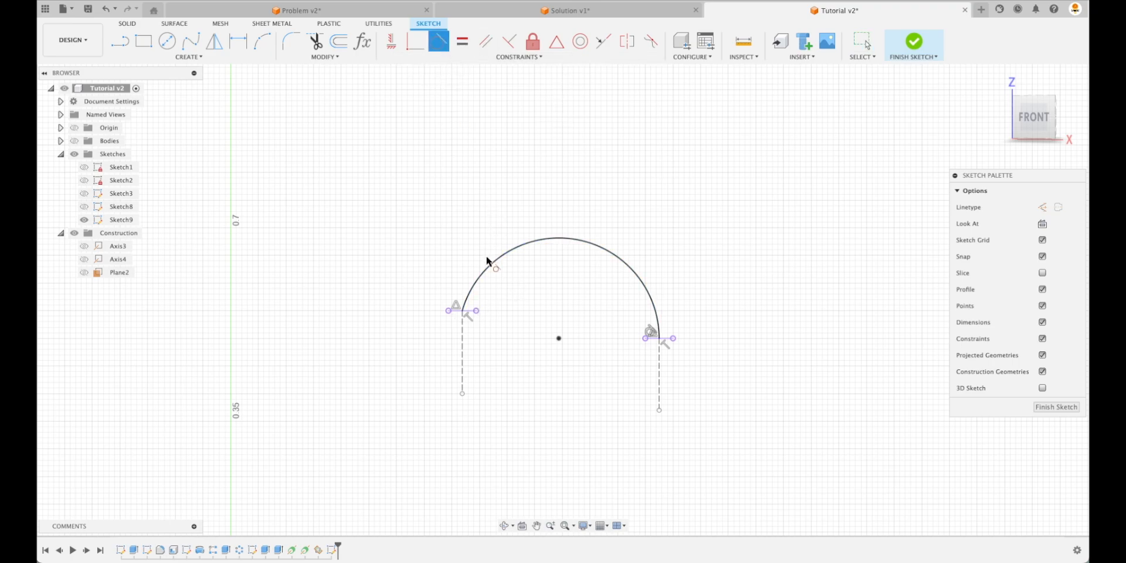
pyautogui.click(475, 280)
pyautogui.click(463, 324)
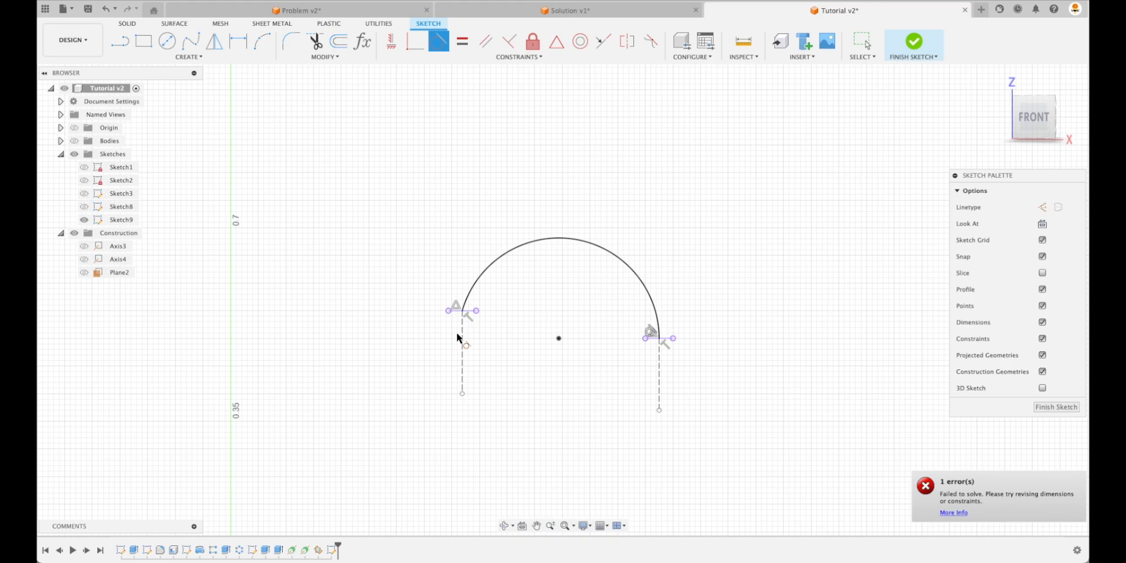
# Delete the tangent constraint at the arc's outer-tube end and reshape the arc into a flatter curve.
pyautogui.press('Escape')
pyautogui.click(647, 334)
pyautogui.press('Delete')
pyautogui.scroll(3, 721, 379)
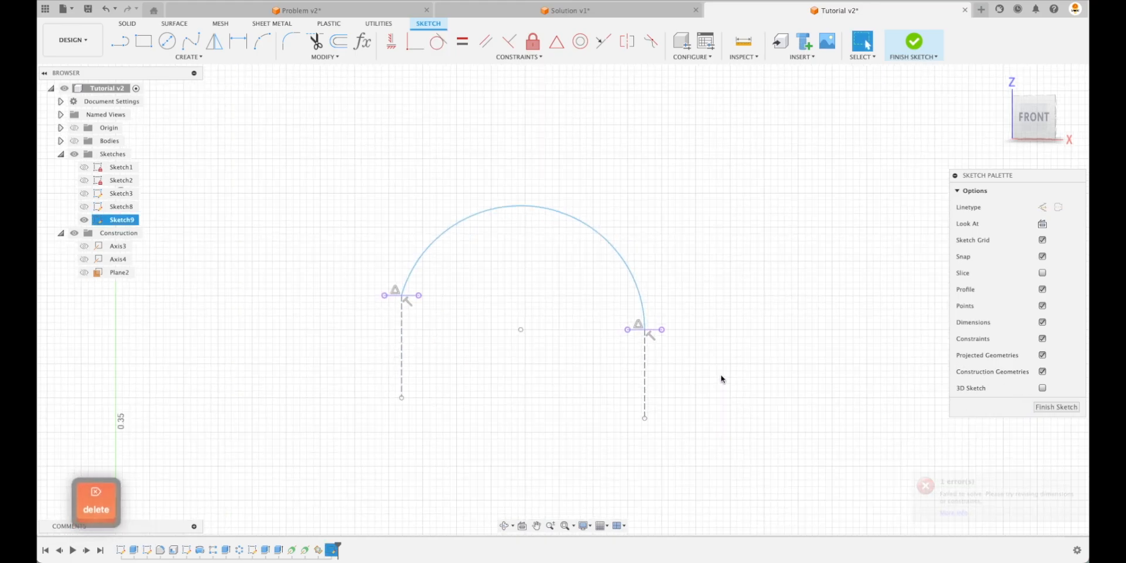
pyautogui.press('Escape')
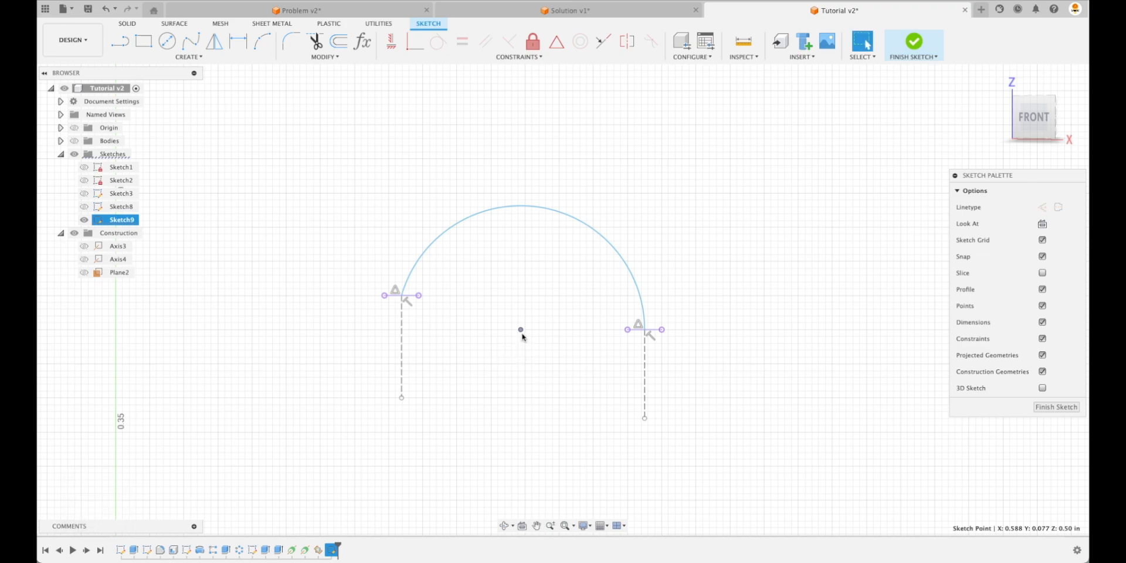
pyautogui.moveTo(596, 234); pyautogui.dragTo(584, 273)
pyautogui.press('Escape')
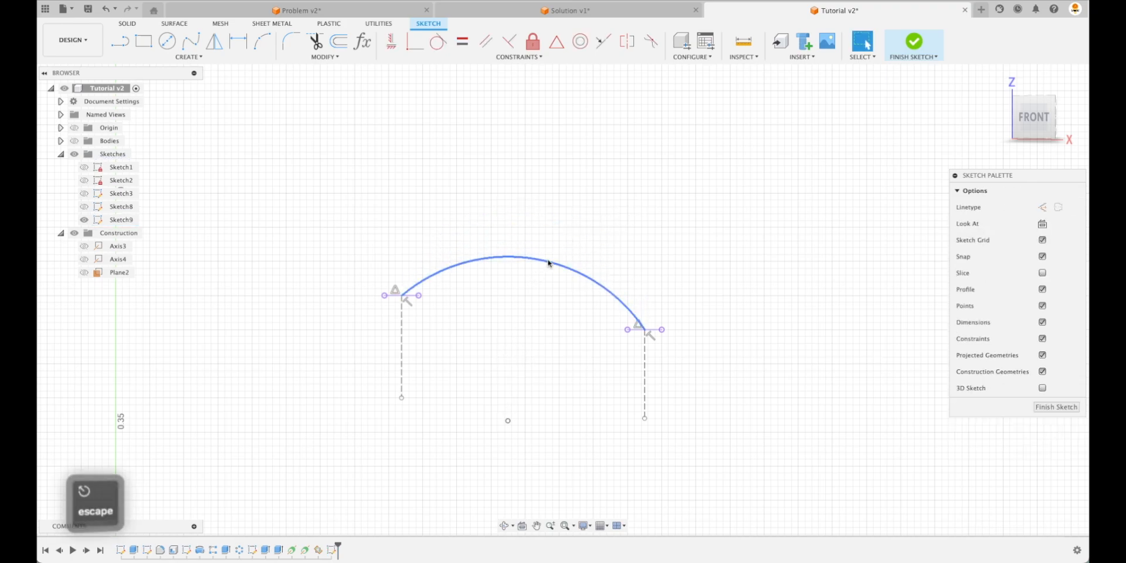
# Make the arc tangent to the outer tube's construction line, and delete the arc.
pyautogui.click(439, 51)
pyautogui.click(629, 311)
pyautogui.click(647, 354)
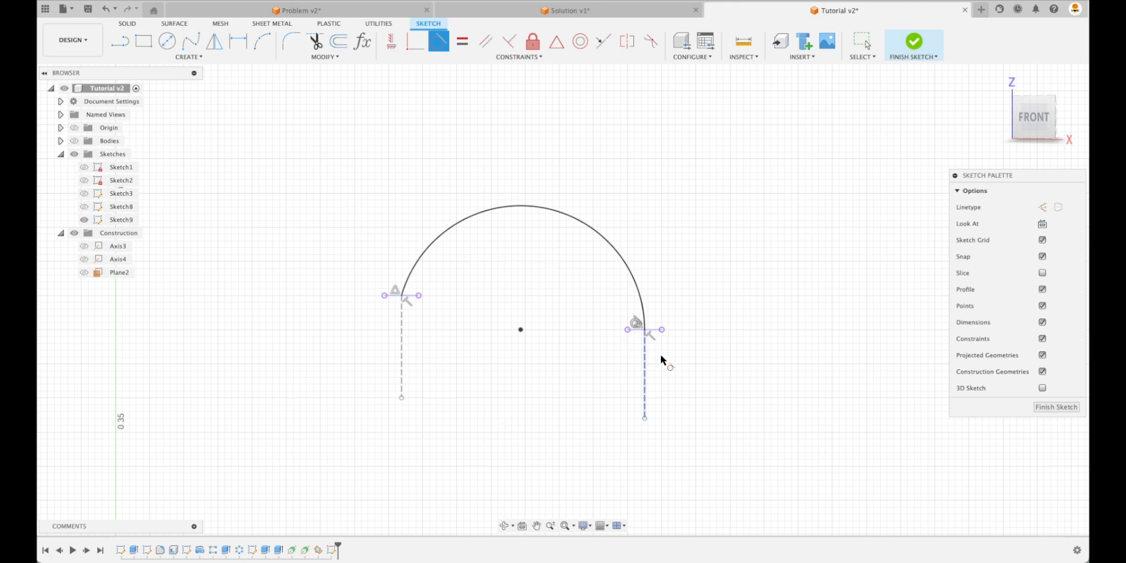
pyautogui.press('Escape')
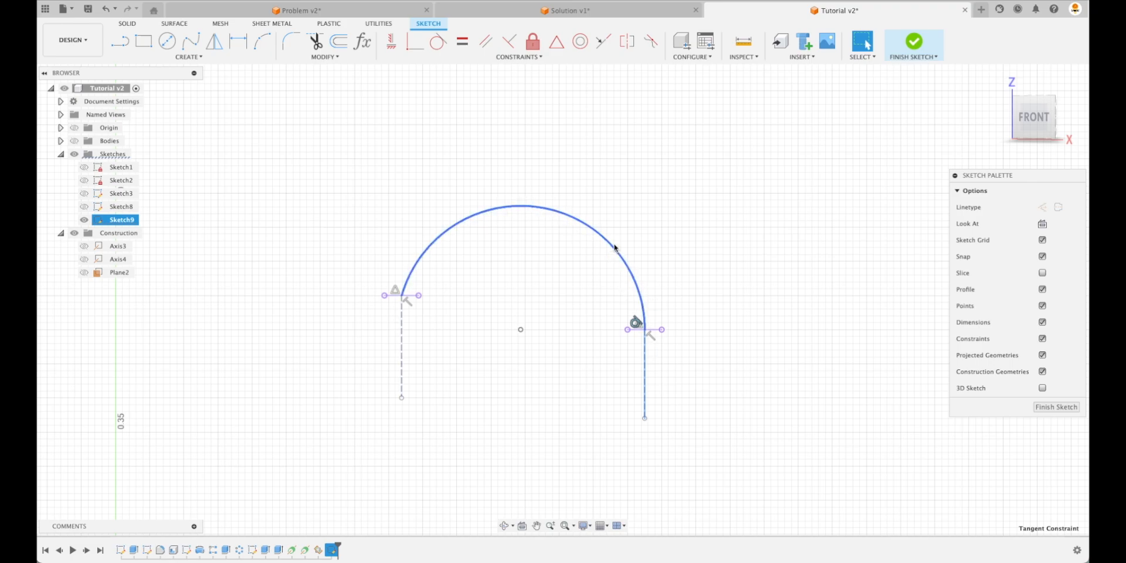
pyautogui.click(615, 248)
pyautogui.press('BackSpace')
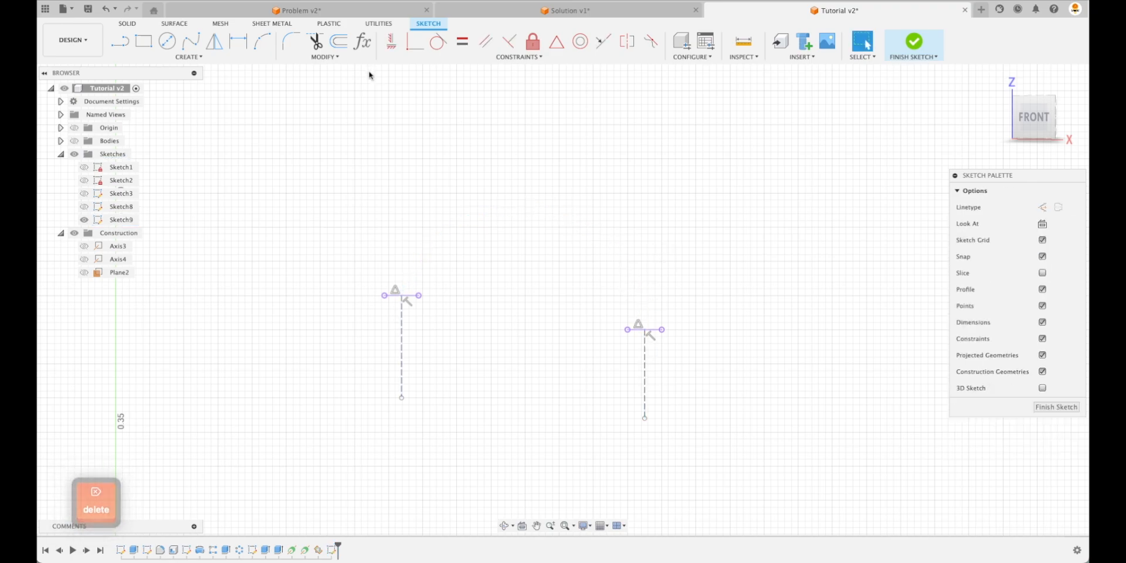
# Draw a two-point Fit Point Spline joining the top ends of the two construction lines.
pyautogui.click(195, 57)
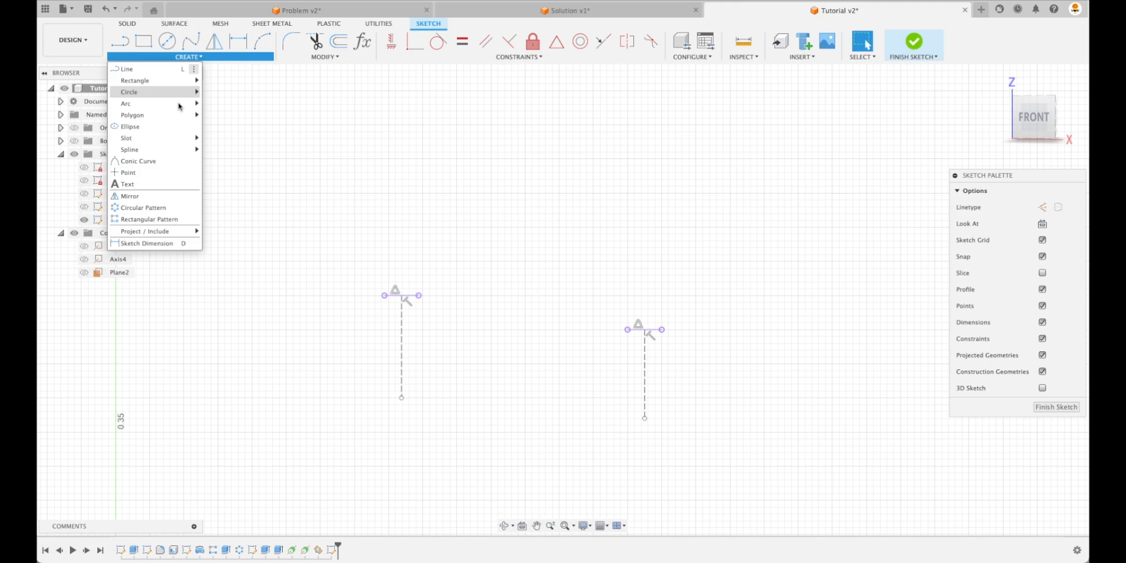
pyautogui.moveTo(154, 150)
pyautogui.click(227, 151)
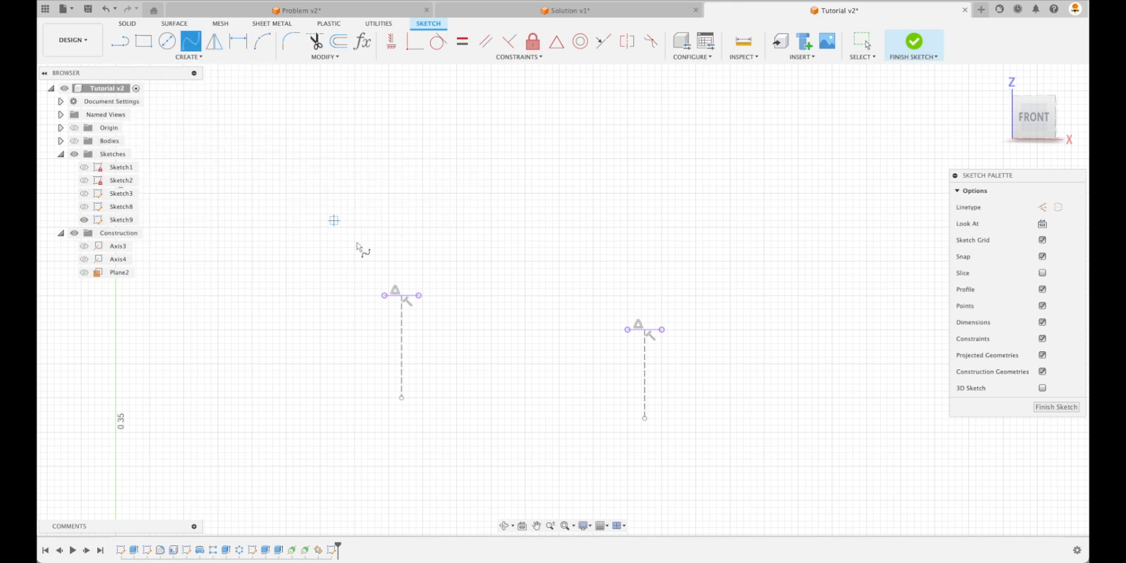
pyautogui.click(402, 296)
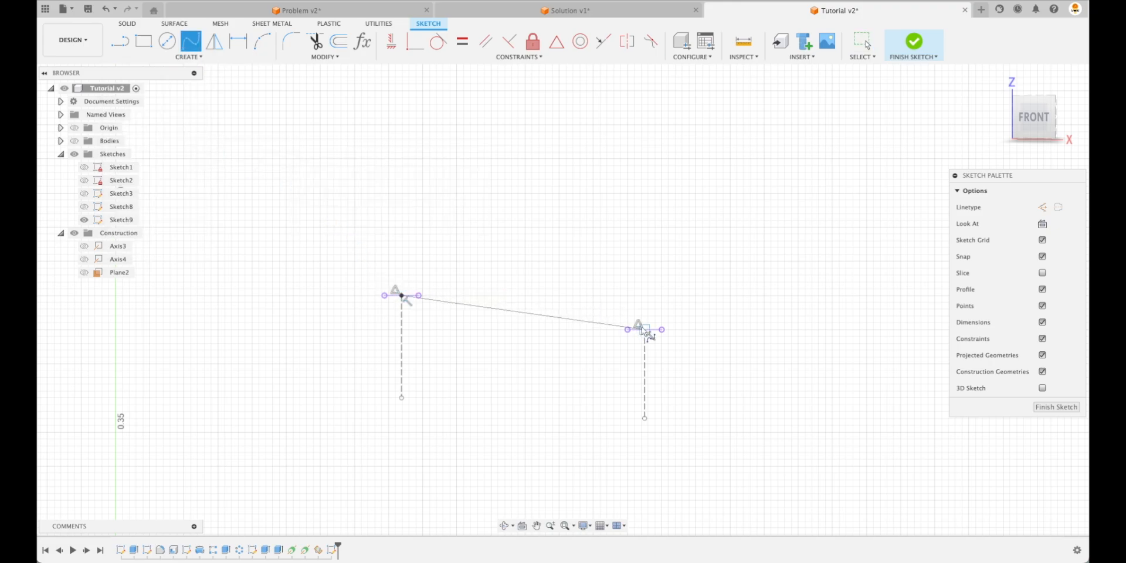
pyautogui.click(645, 330)
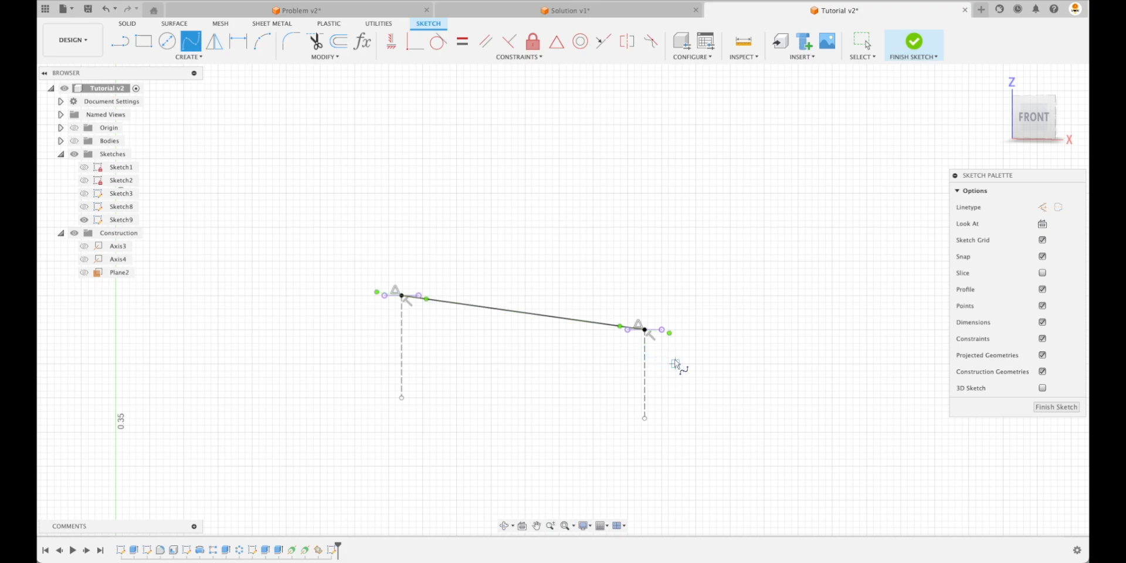
pyautogui.press('BackSpace')
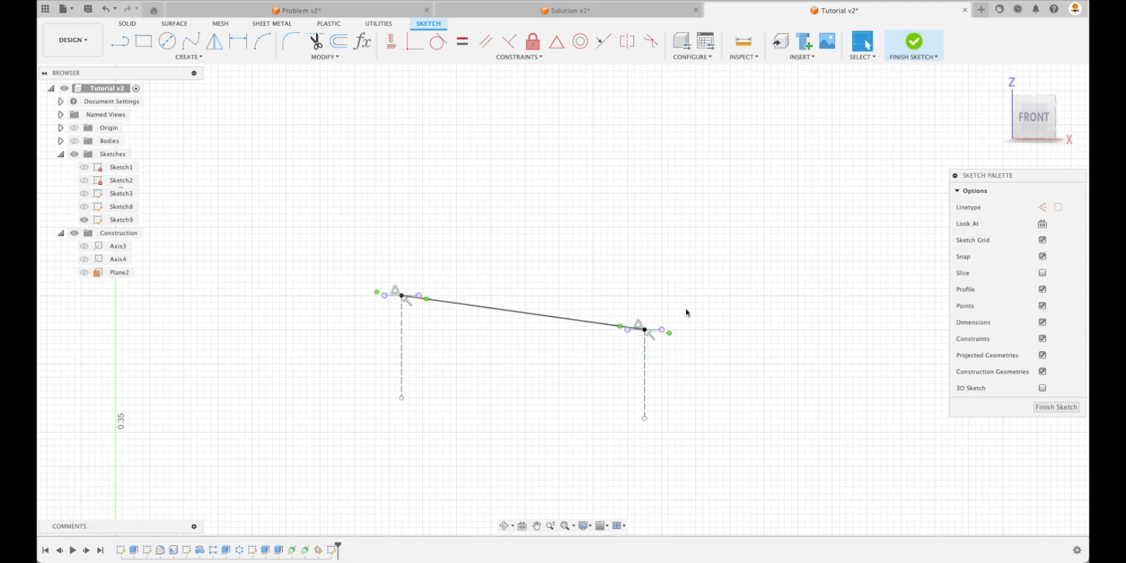
# Bend the spline into an upward arch by pulling its end tangent handles downward and outward.
pyautogui.moveTo(670, 333); pyautogui.dragTo(676, 364)
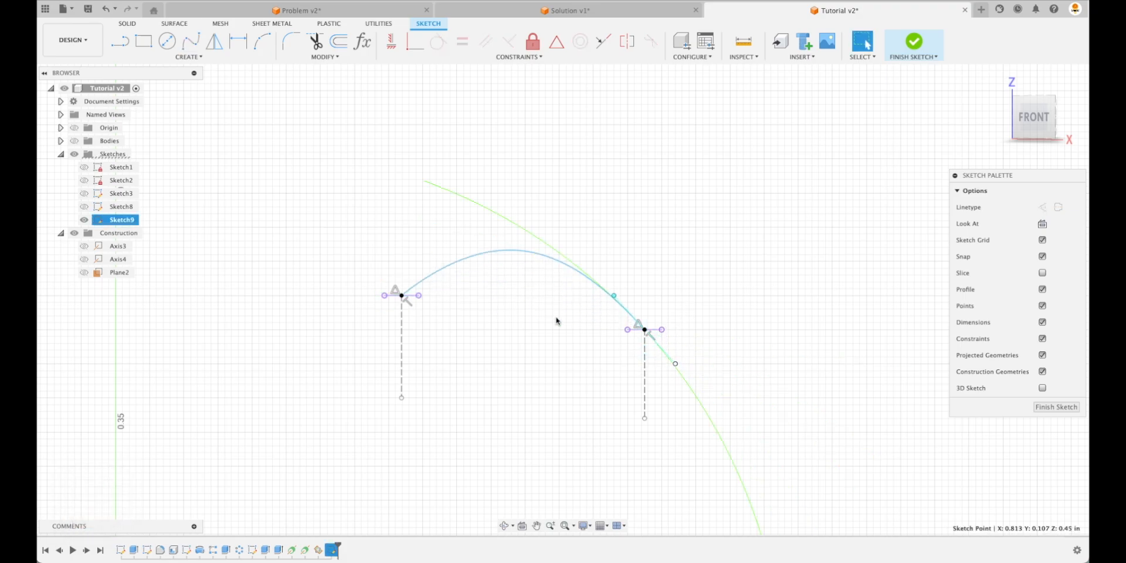
pyautogui.moveTo(385, 309); pyautogui.dragTo(375, 332)
pyautogui.press('Delete')
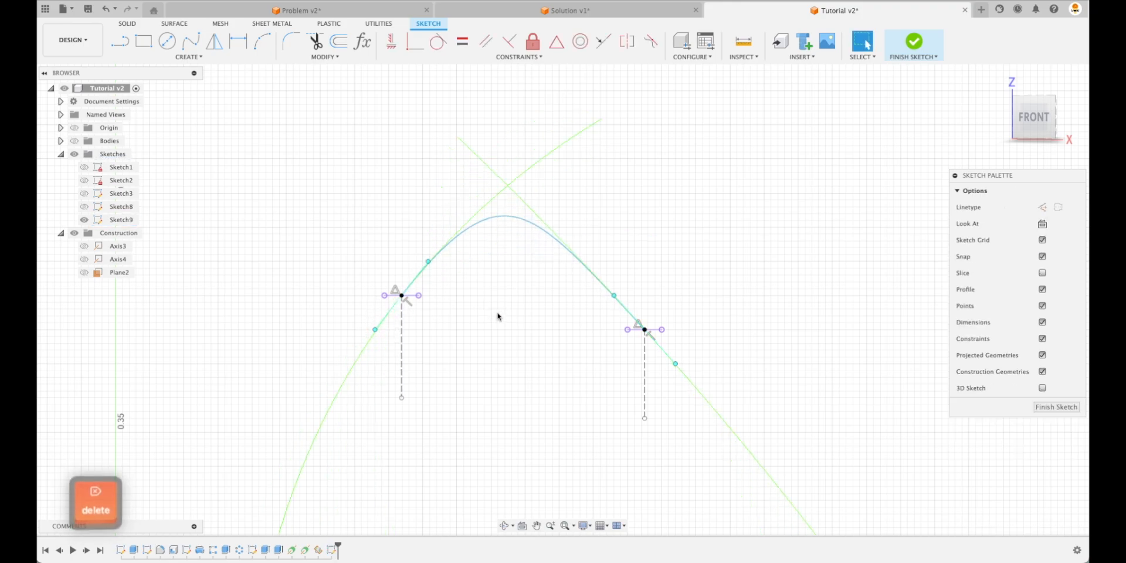
# Add tangent constraints between the spline and the vertical construction line at each end.
pyautogui.click(438, 42)
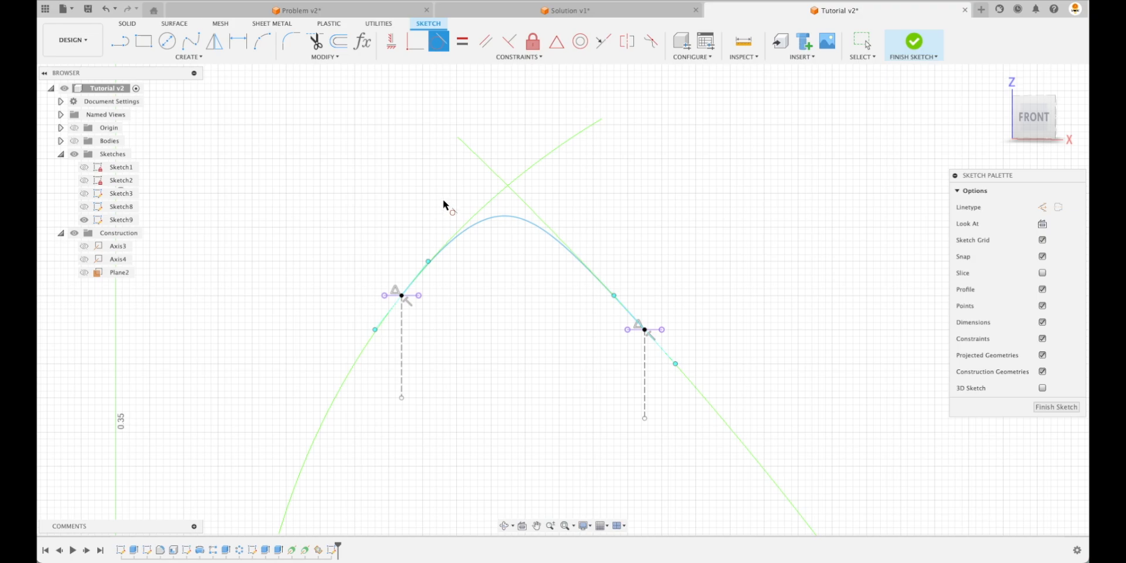
pyautogui.click(450, 243)
pyautogui.click(400, 327)
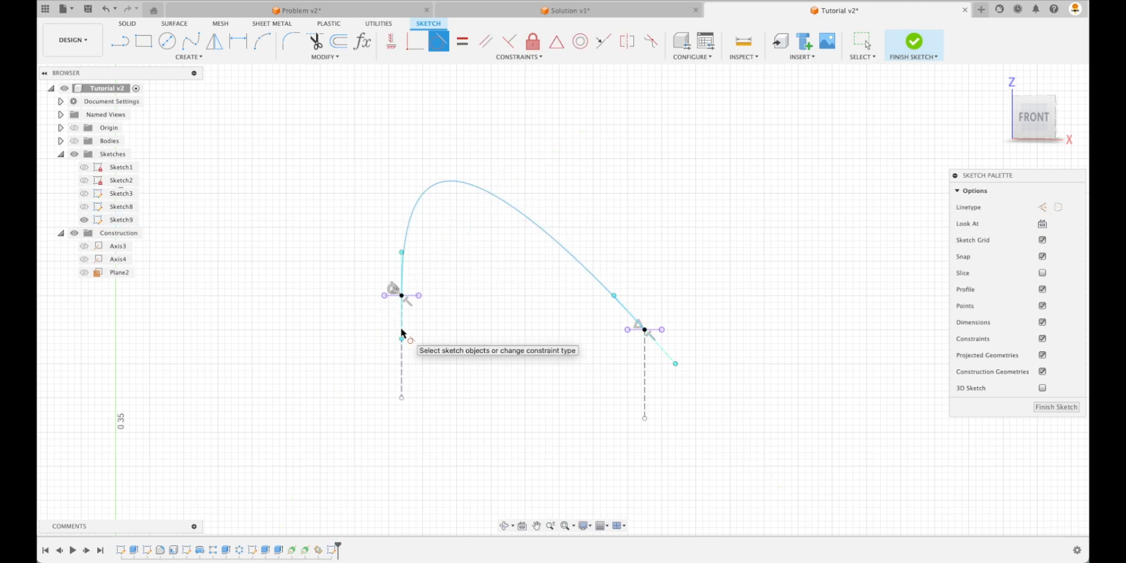
pyautogui.click(555, 245)
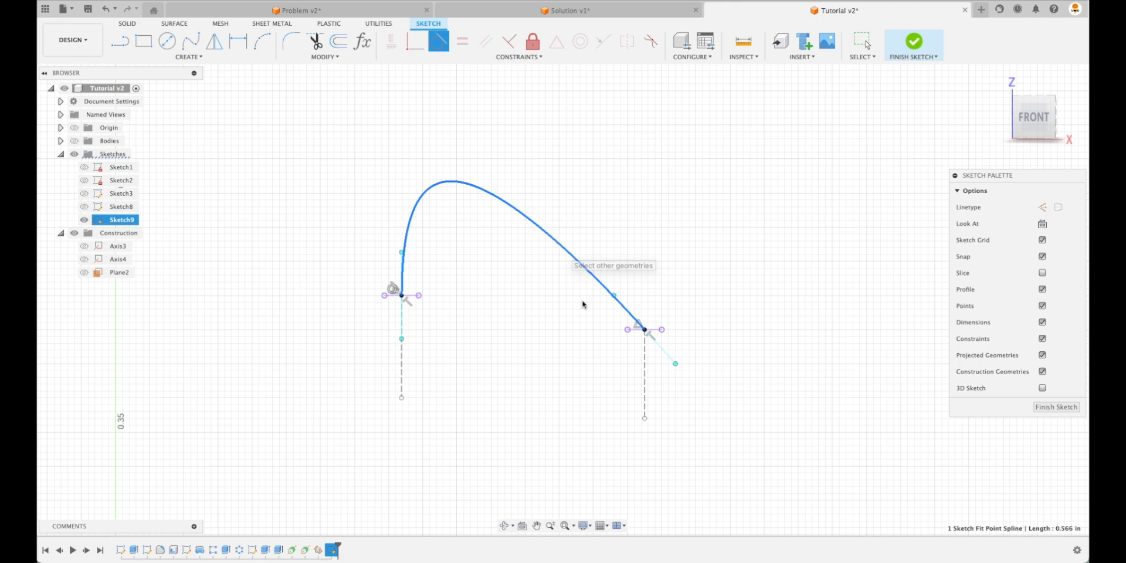
pyautogui.click(644, 366)
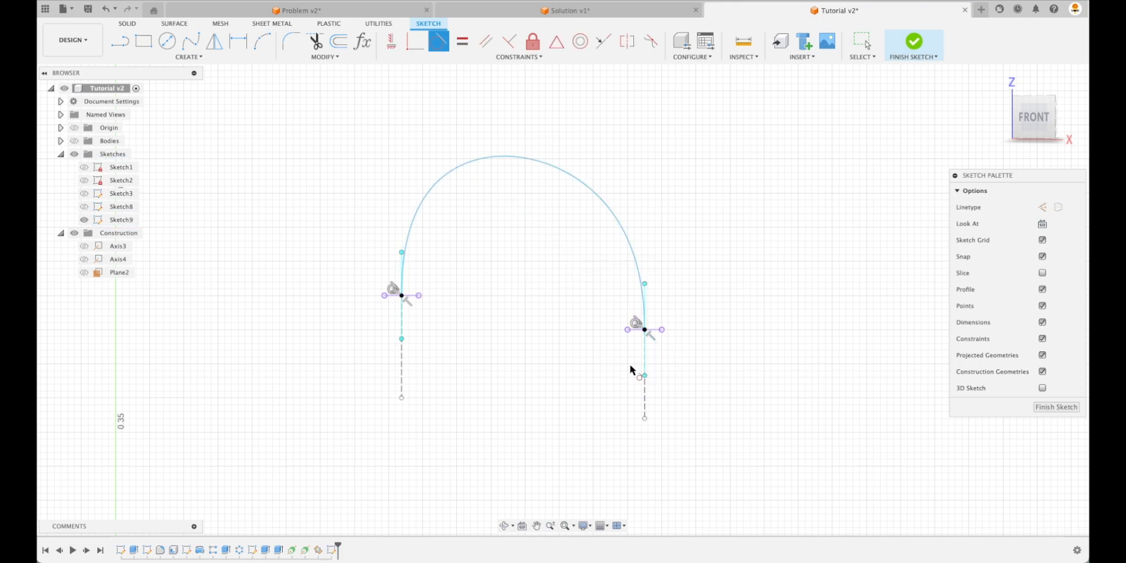
# Adjust the spline's tangent handles at both ends to shape an even, rounded arch between the two construction lines.
pyautogui.press('Escape')
pyautogui.moveTo(648, 288)
pyautogui.mouseDown()
pyautogui.moveTo(646, 277)
pyautogui.moveTo(645, 295)
pyautogui.mouseUp()
pyautogui.moveTo(404, 254)
pyautogui.mouseDown()
pyautogui.moveTo(402, 241)
pyautogui.moveTo(404, 267)
pyautogui.mouseUp()
pyautogui.moveTo(644, 295); pyautogui.dragTo(643, 288)
pyautogui.moveTo(401, 271); pyautogui.dragTo(401, 374)
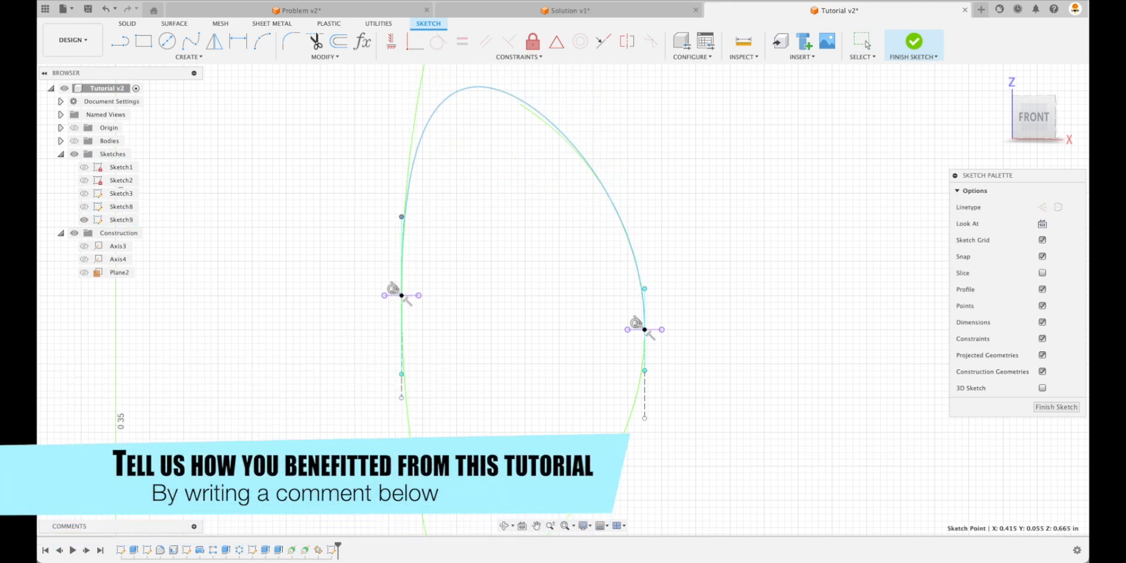
pyautogui.moveTo(403, 228); pyautogui.dragTo(402, 256)
pyautogui.moveTo(644, 288)
pyautogui.mouseDown()
pyautogui.moveTo(651, 262)
pyautogui.moveTo(651, 279)
pyautogui.mouseUp()
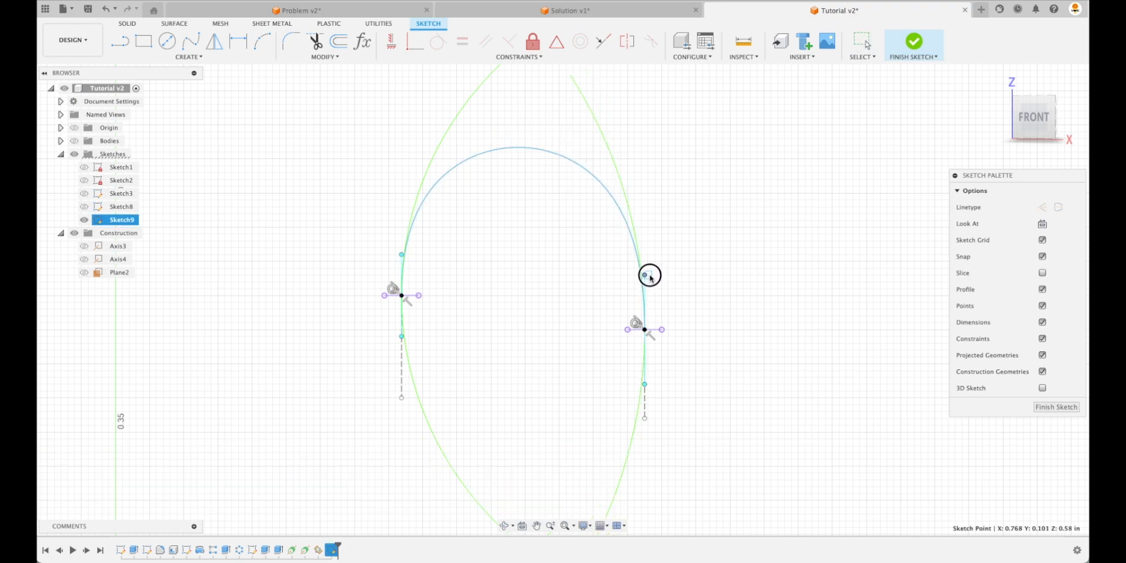
pyautogui.moveTo(401, 257); pyautogui.dragTo(402, 262)
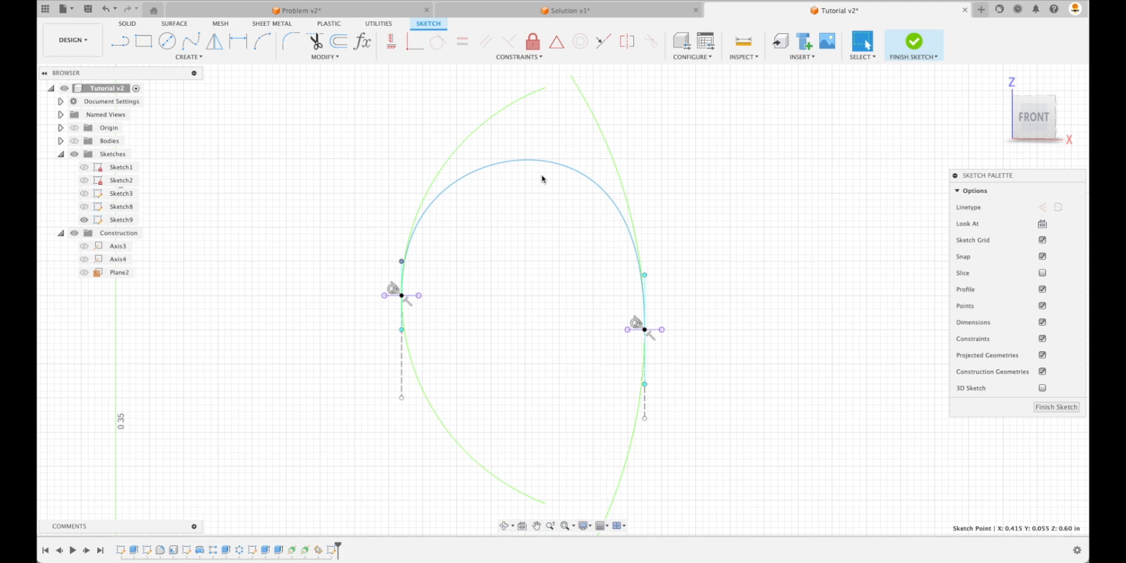
pyautogui.moveTo(646, 278); pyautogui.dragTo(647, 281)
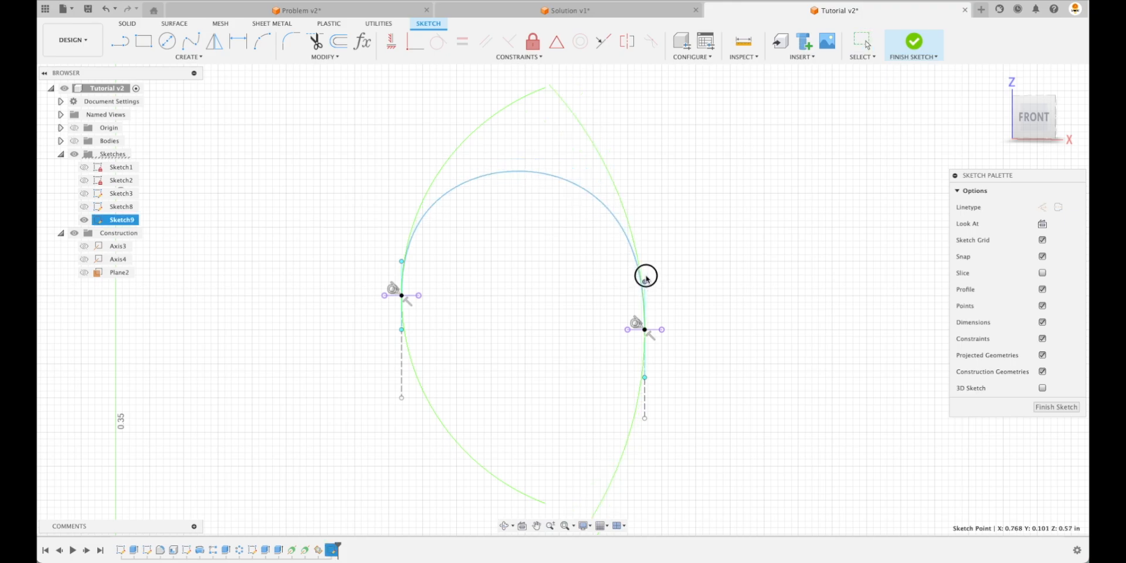
pyautogui.moveTo(646, 280)
pyautogui.mouseDown()
pyautogui.moveTo(650, 296)
pyautogui.moveTo(651, 271)
pyautogui.moveTo(652, 285)
pyautogui.mouseUp()
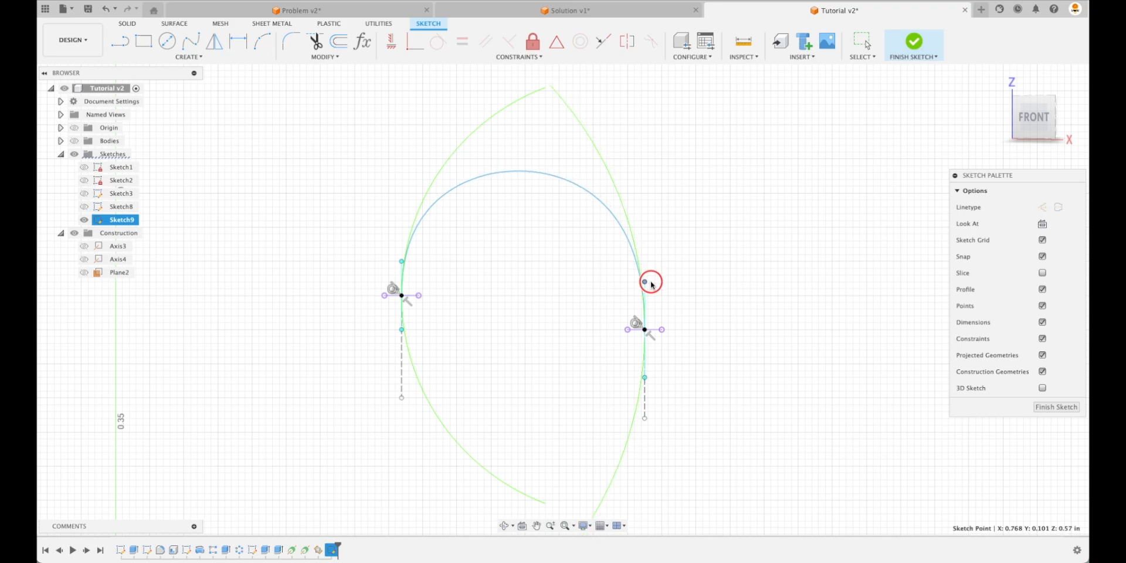
# Finish the spline sketch and show the solid bodies again.
pyautogui.click(1046, 407)
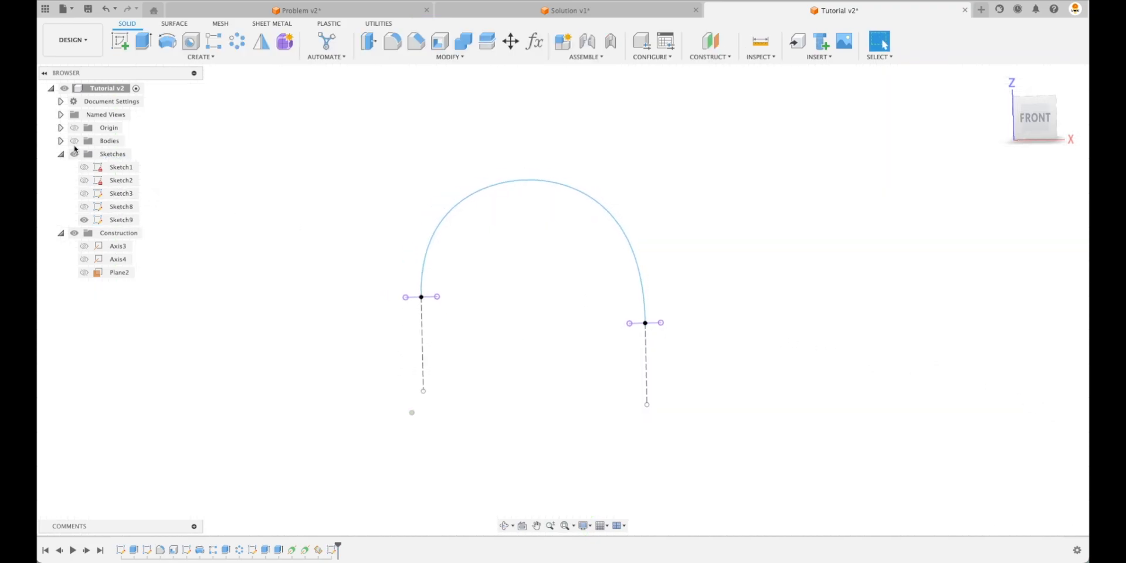
pyautogui.click(74, 142)
pyautogui.keyDown('shift'); pyautogui.scroll(10, 854, 215); pyautogui.keyUp('shift')
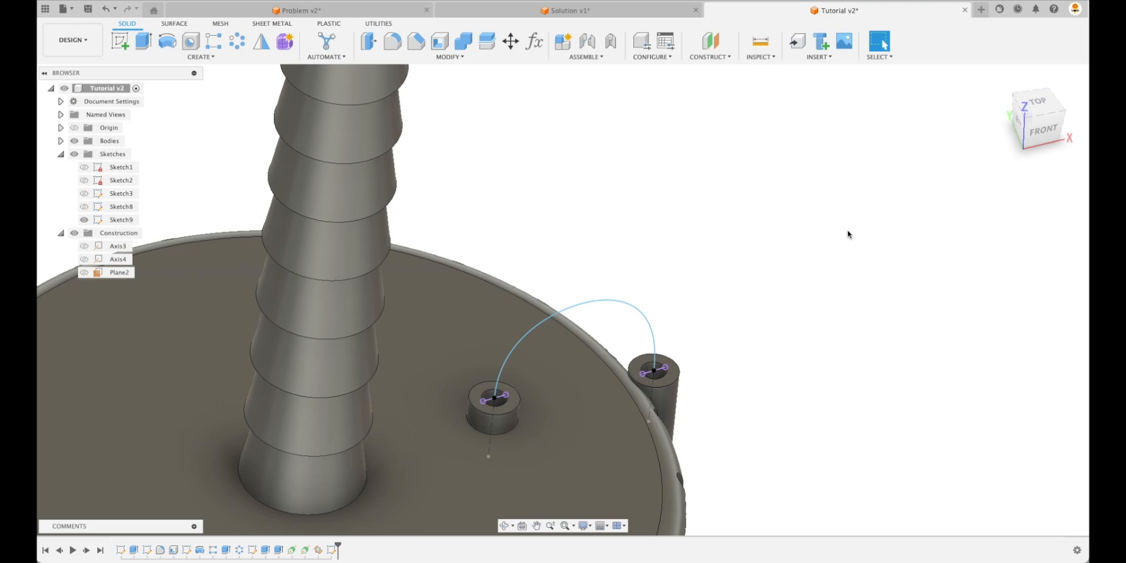
pyautogui.keyDown('shift'); pyautogui.scroll(-3, 849, 235); pyautogui.keyUp('shift')
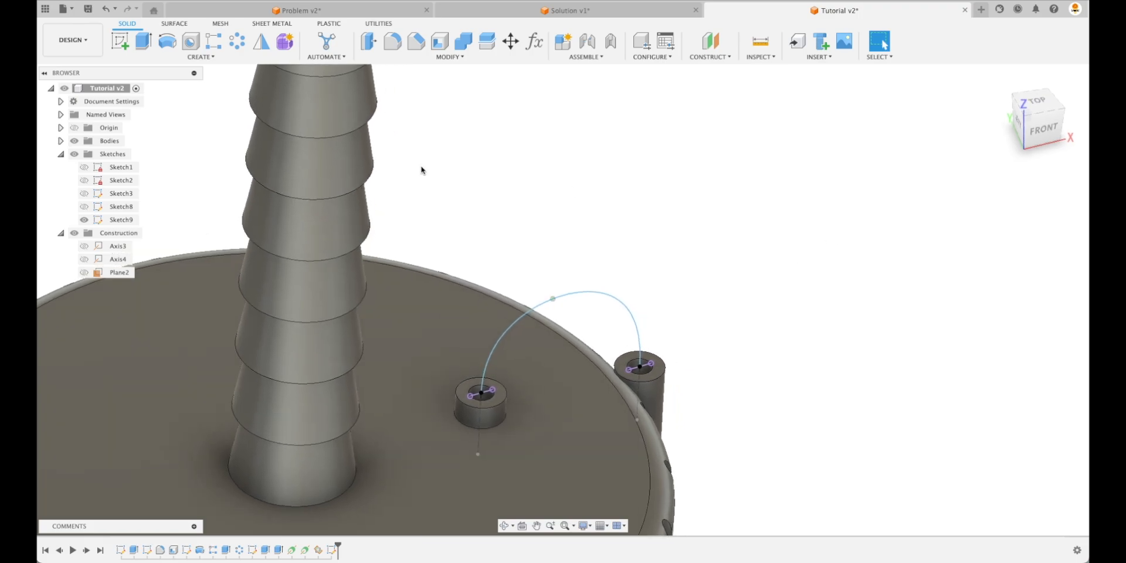
# Sweep the ring-shaped top face of the outer tube along the spline to the inner stub, using Single Path, Perpendicular orientation and Join.
pyautogui.click(201, 57)
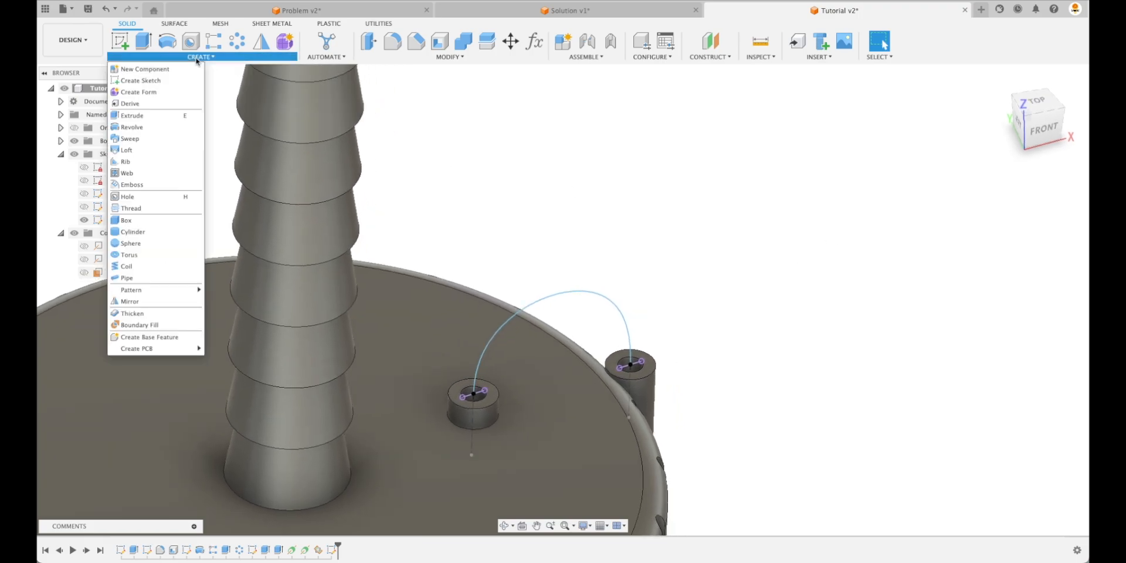
pyautogui.click(155, 138)
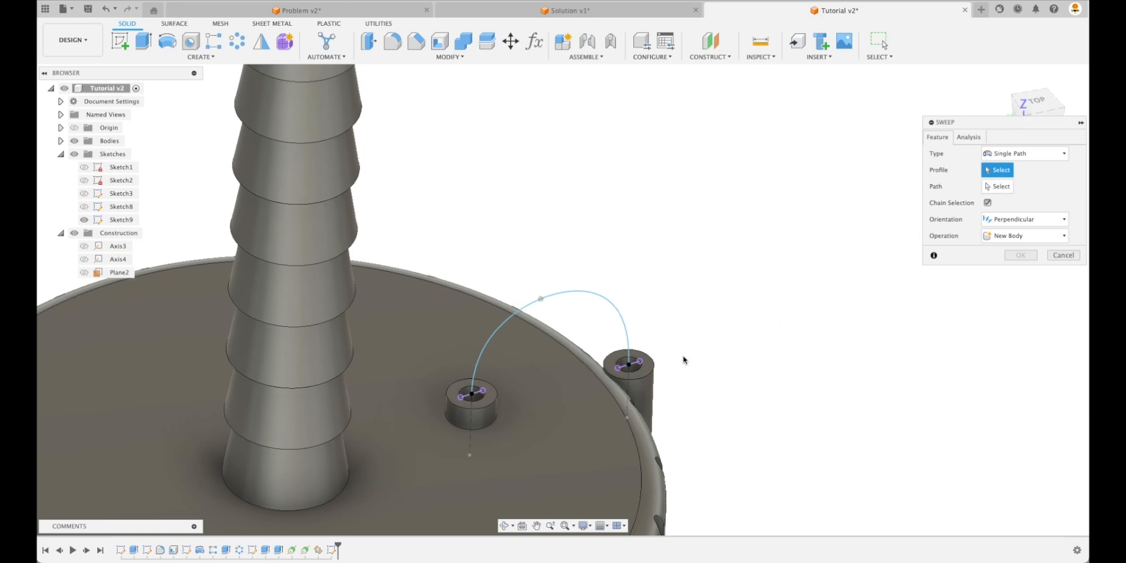
pyautogui.click(648, 368)
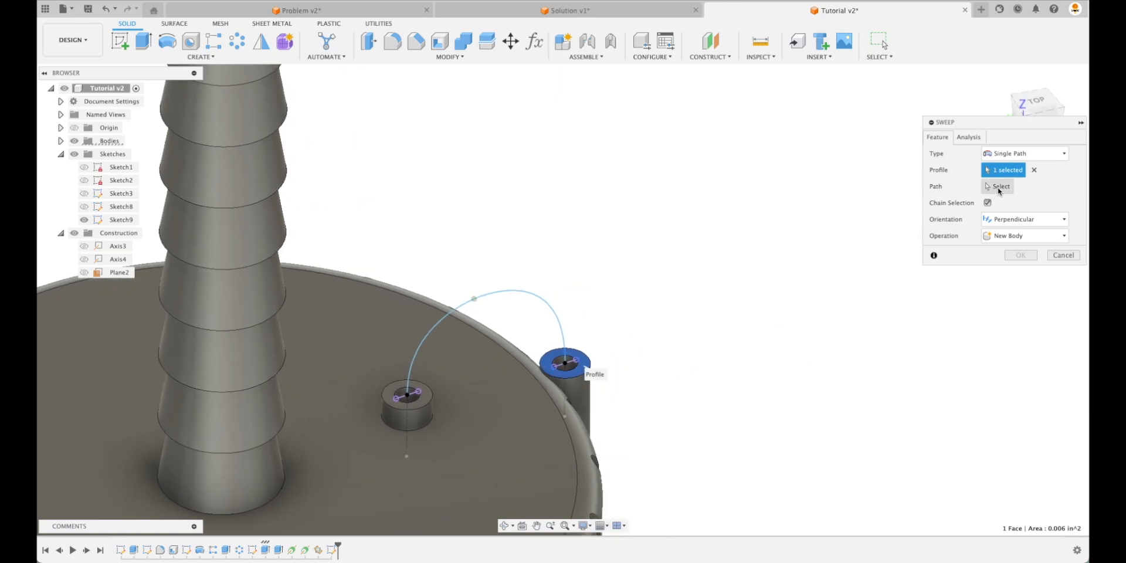
pyautogui.click(999, 188)
pyautogui.click(552, 310)
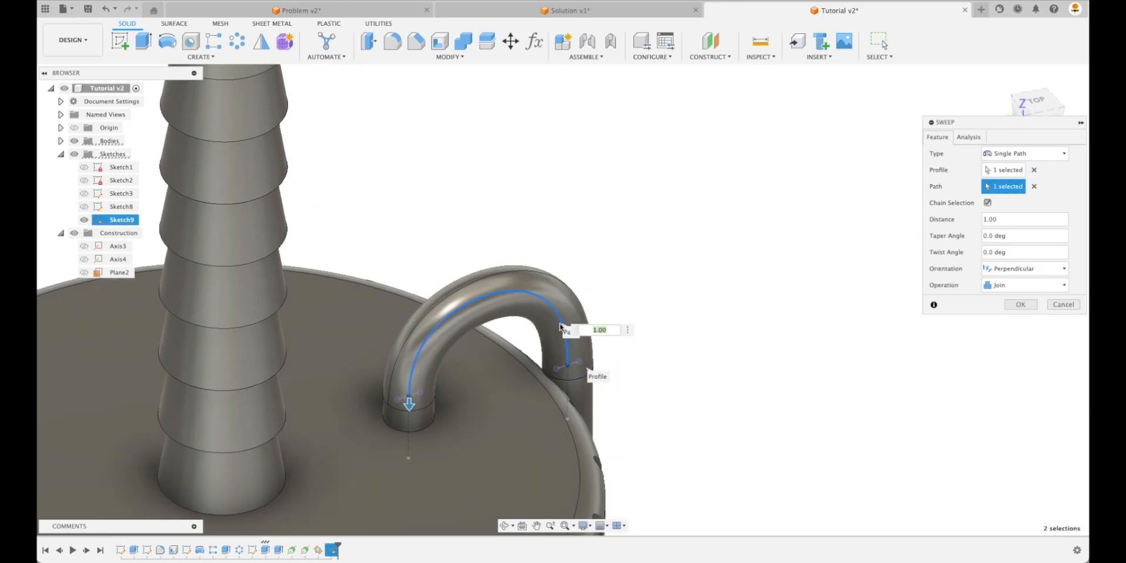
pyautogui.click(1022, 305)
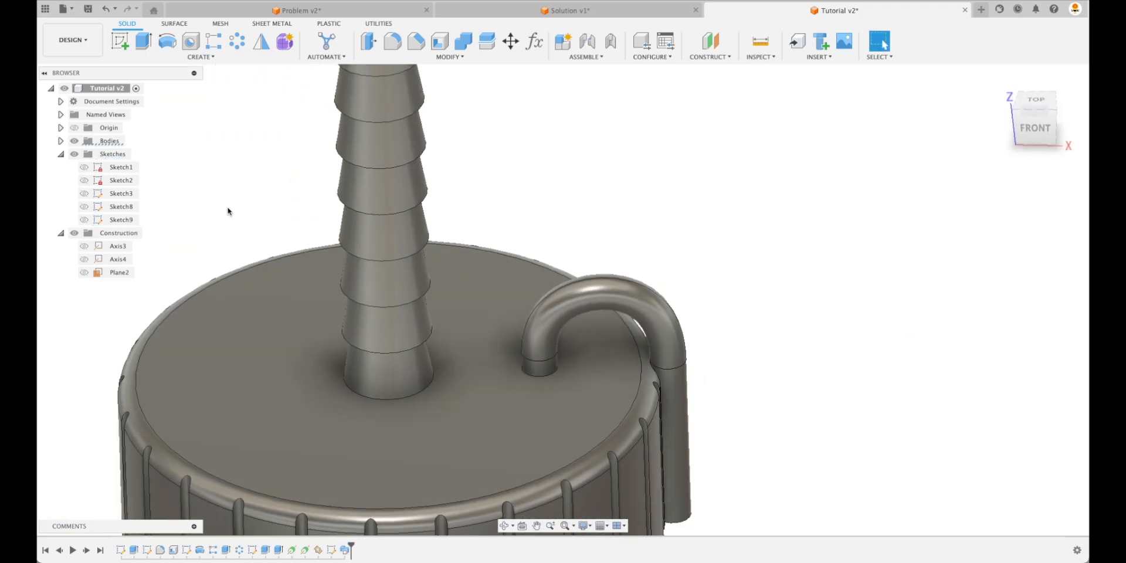
# Create a section analysis through the curved tube using Plane2 as the cut plane.
pyautogui.keyDown('shift'); pyautogui.moveTo(684, 320); pyautogui.dragTo(725, 327, button='middle'); pyautogui.keyUp('shift')
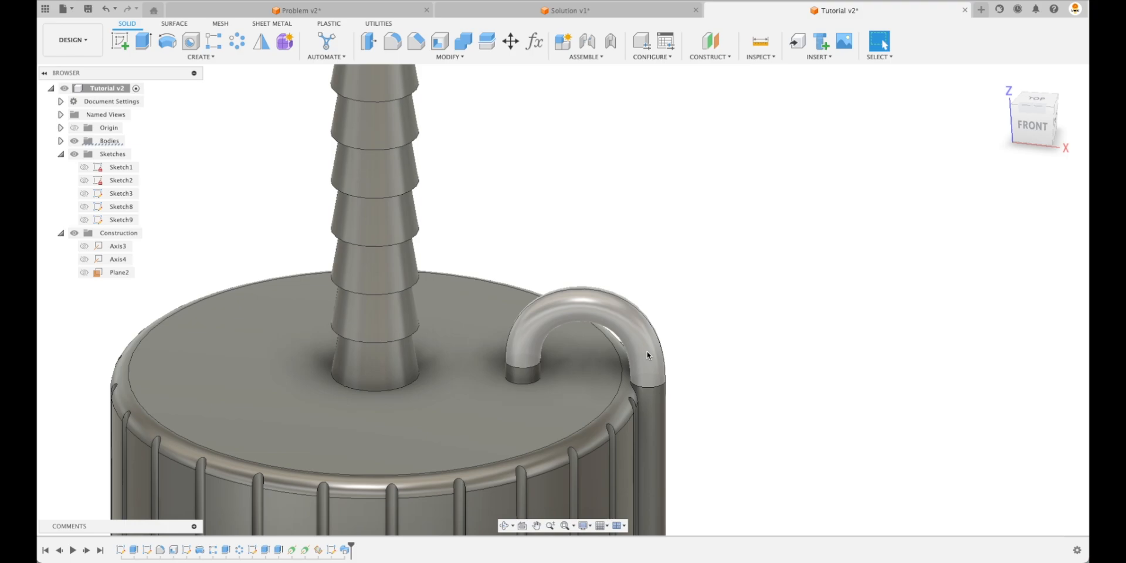
pyautogui.click(762, 59)
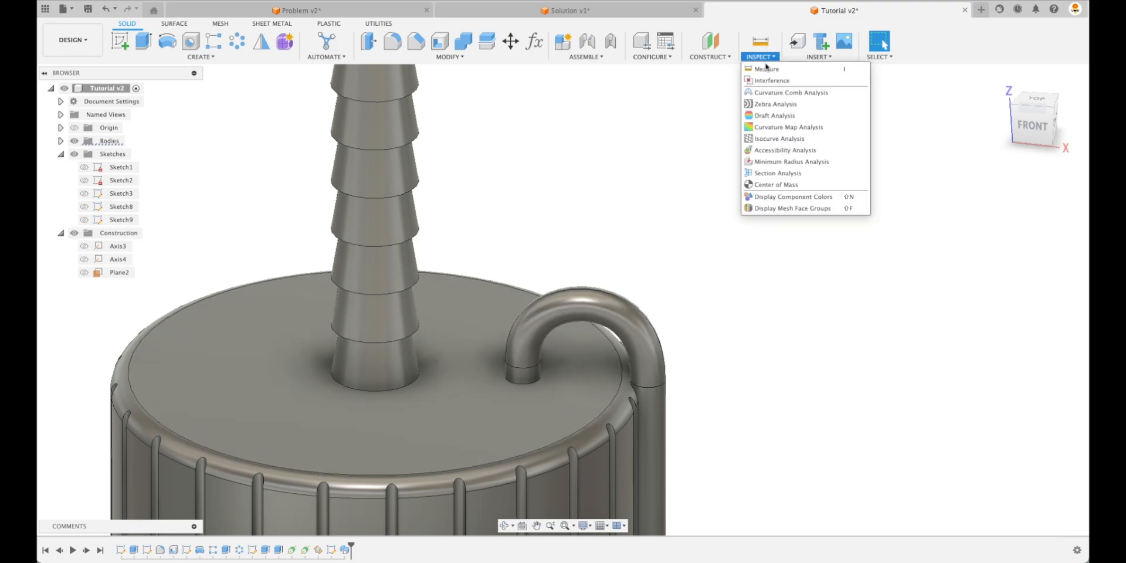
pyautogui.click(780, 173)
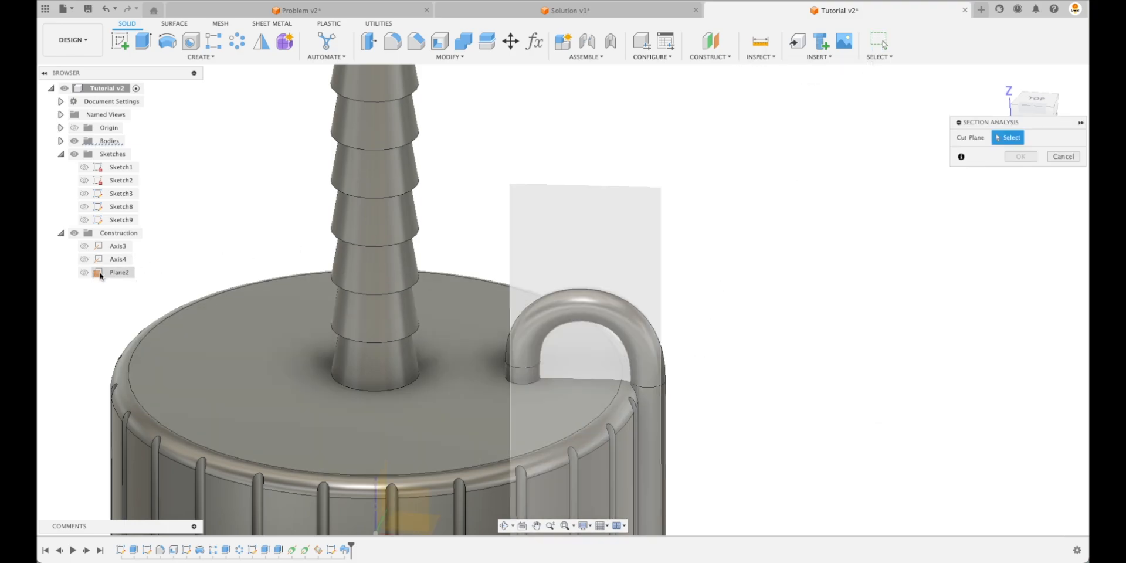
pyautogui.click(115, 272)
pyautogui.click(1020, 255)
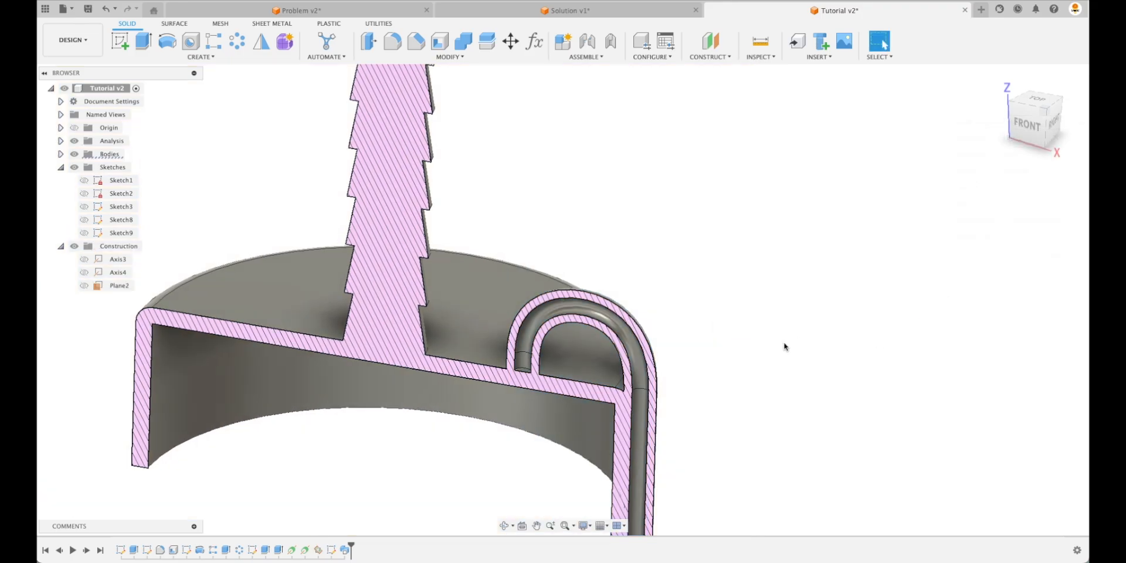
# Extrude the circular face at the bottom of the inner stub's bore by -0.11 in as a Cut through the cap's top wall.
pyautogui.scroll(4, 517, 340)
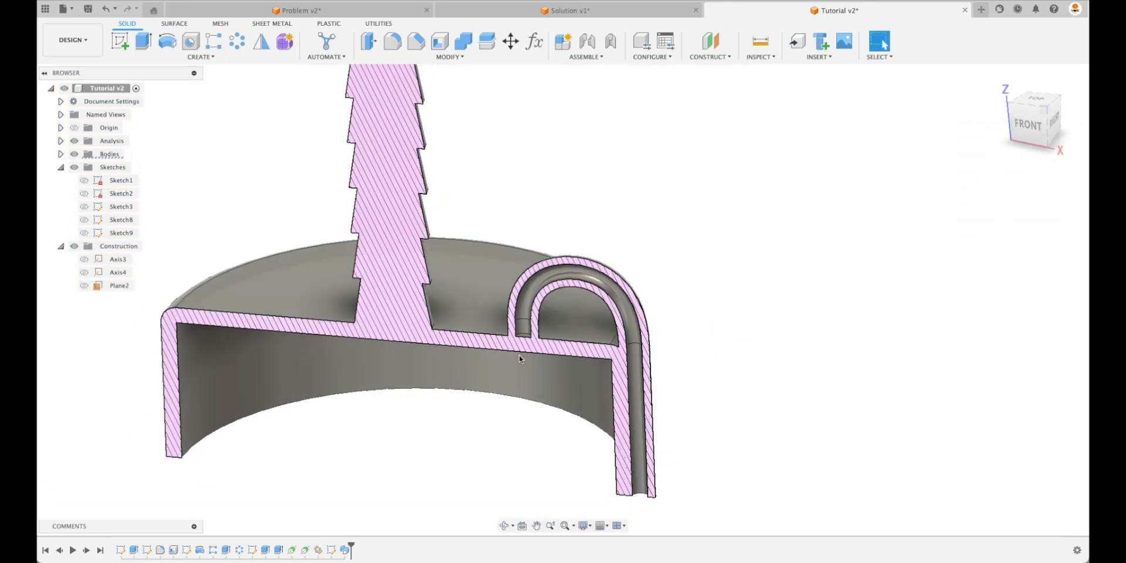
pyautogui.scroll(5, 512, 324)
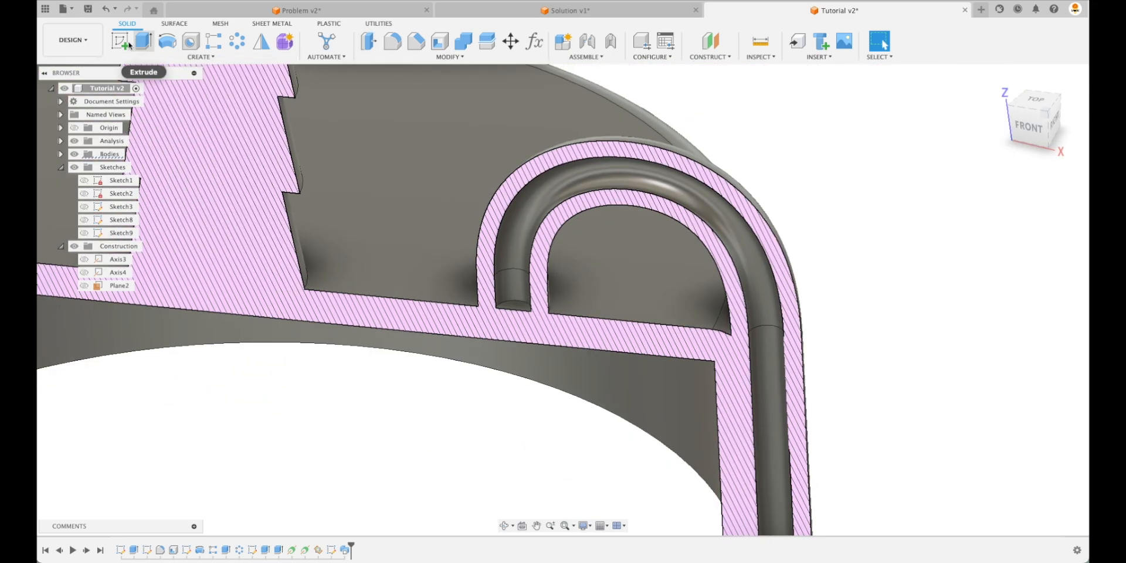
pyautogui.click(144, 41)
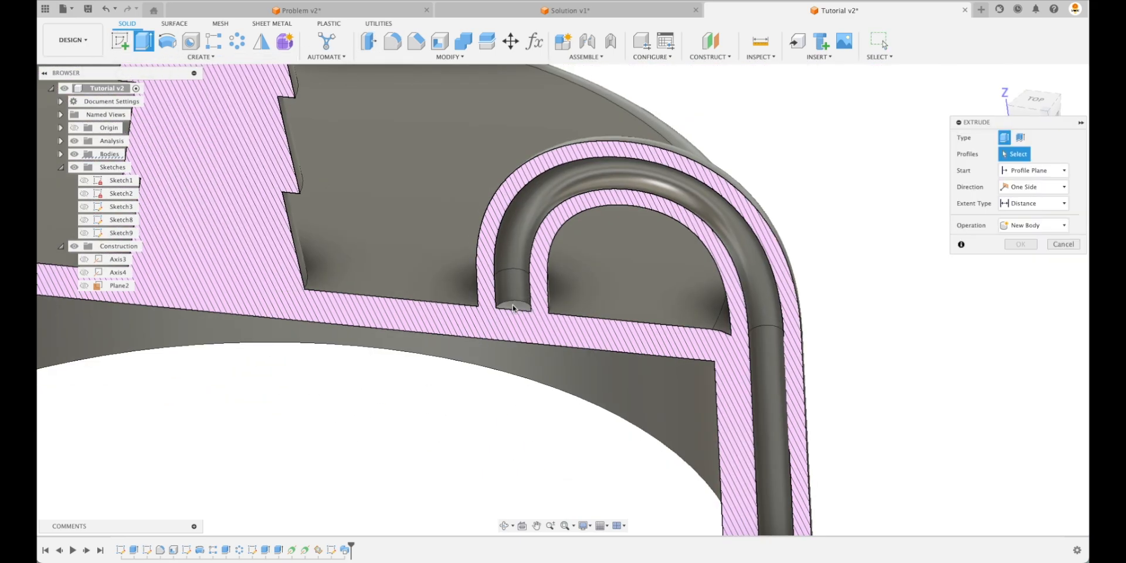
pyautogui.click(514, 302)
pyautogui.moveTo(515, 306); pyautogui.dragTo(518, 385)
pyautogui.keyDown('shift'); pyautogui.moveTo(903, 352); pyautogui.dragTo(915, 317, button='middle'); pyautogui.keyUp('shift')
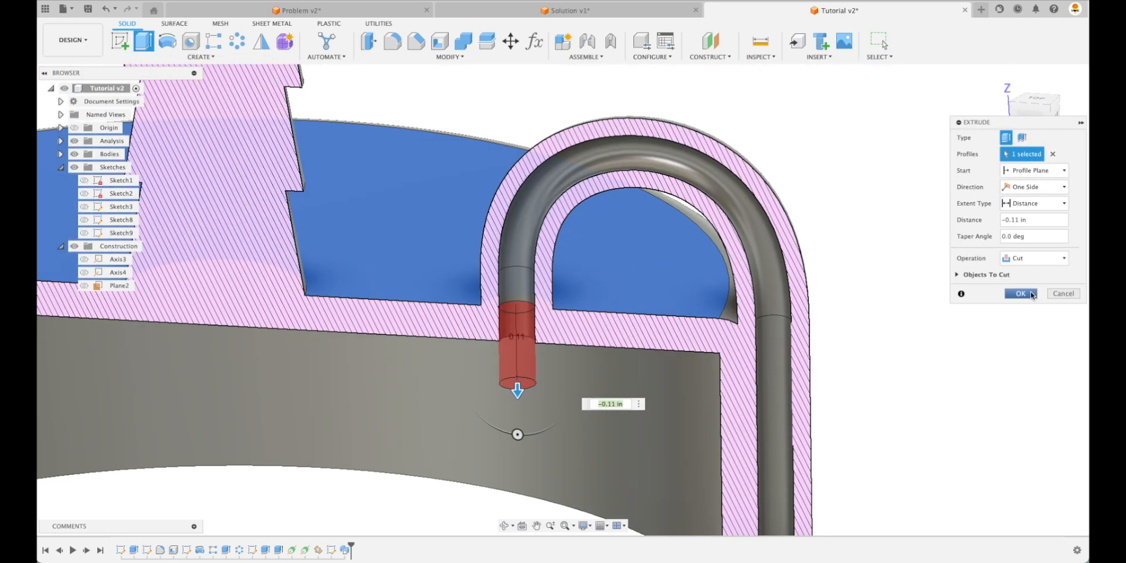
pyautogui.click(1021, 294)
# Hide the section analysis and return the whole cap to the home view.
pyautogui.keyDown('shift'); pyautogui.moveTo(983, 337); pyautogui.dragTo(972, 341, button='middle'); pyautogui.keyUp('shift')
pyautogui.scroll(-5, 972, 341)
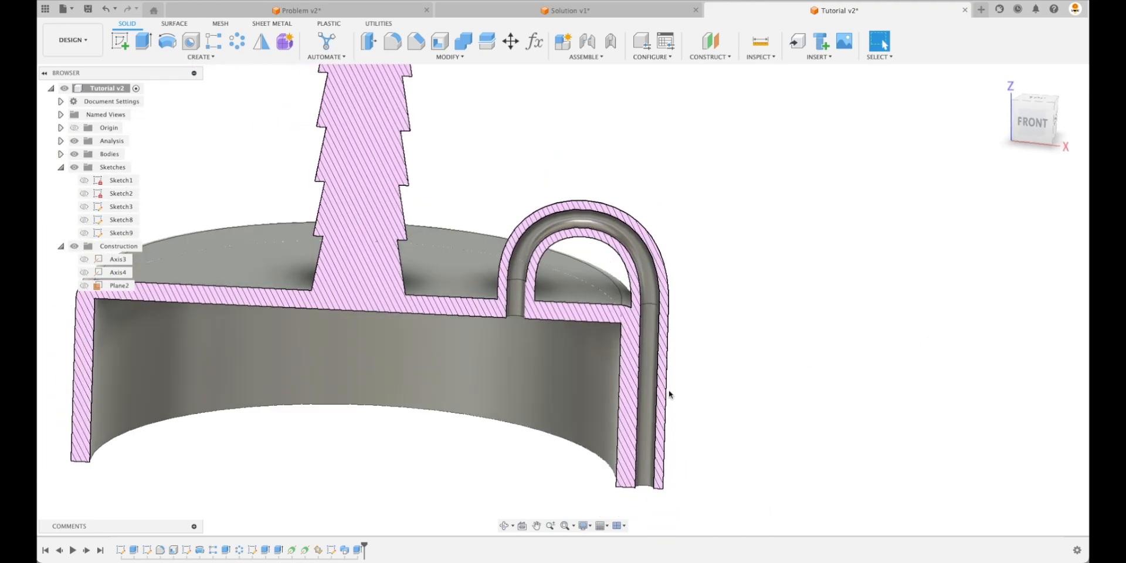
pyautogui.scroll(-3, 853, 259)
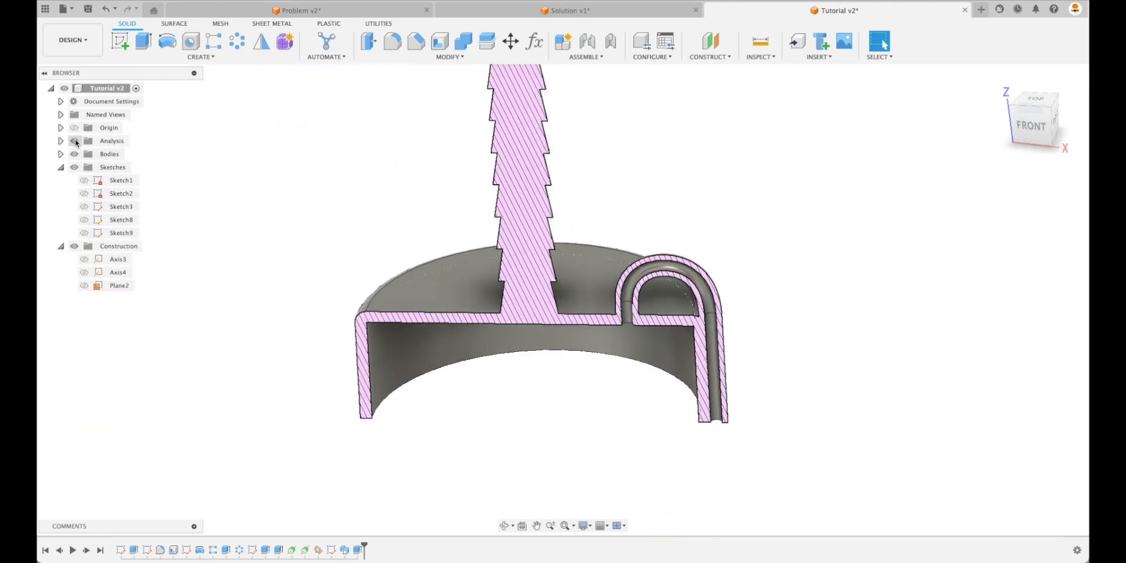
pyautogui.click(75, 141)
pyautogui.keyDown('shift'); pyautogui.moveTo(985, 111); pyautogui.dragTo(992, 125, button='middle'); pyautogui.keyUp('shift')
pyautogui.click(998, 81)
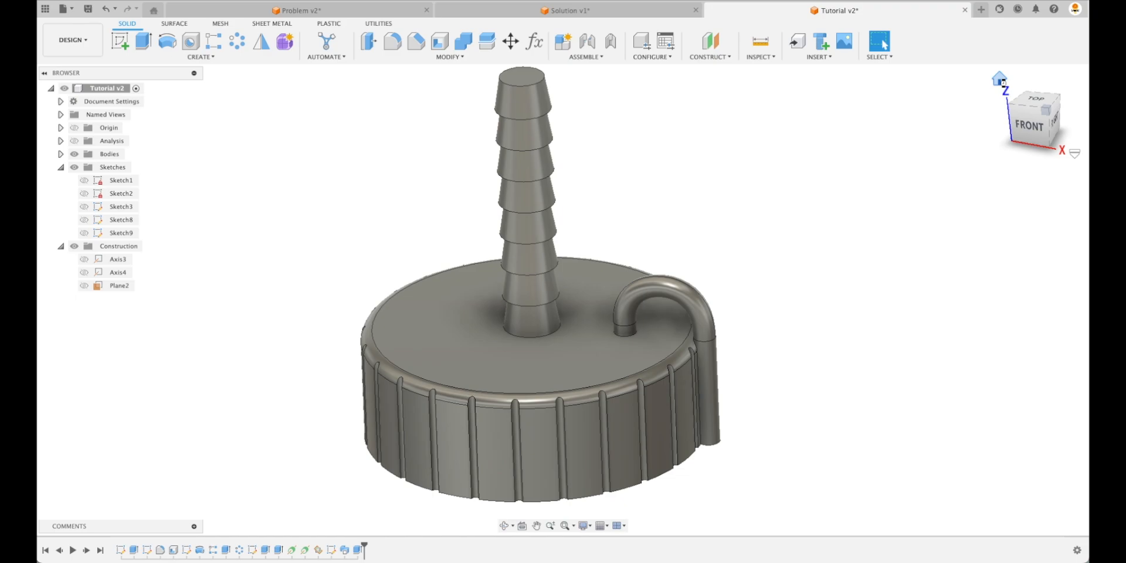